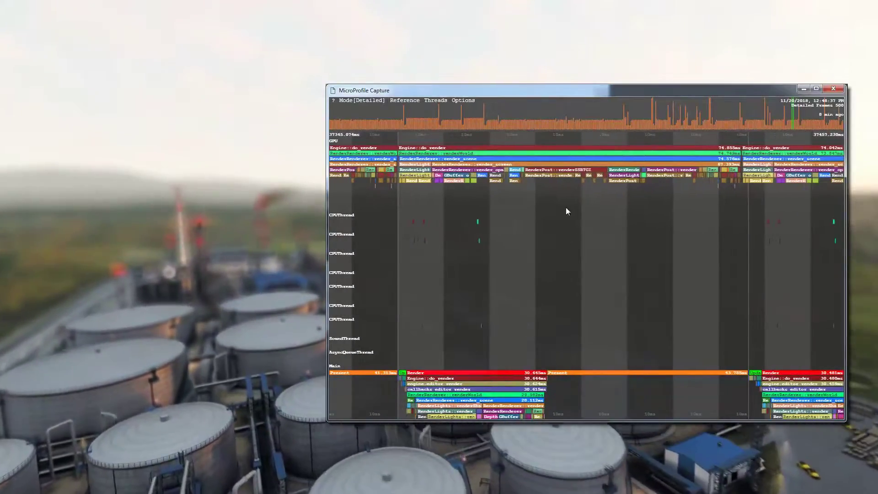
Zoom the MicroProfile timeline into one refinery frame and pan across its GPU and CPU render passes
scroll(569, 193, up, 3)
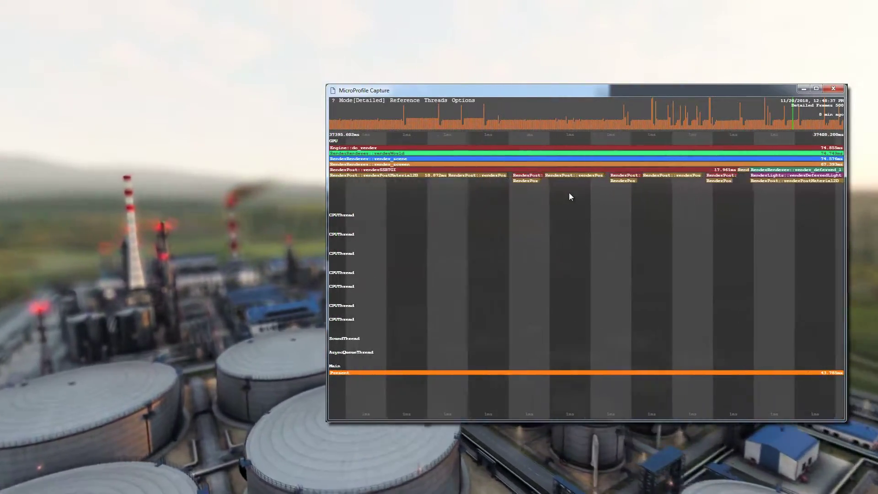
mouse_move(602, 174)
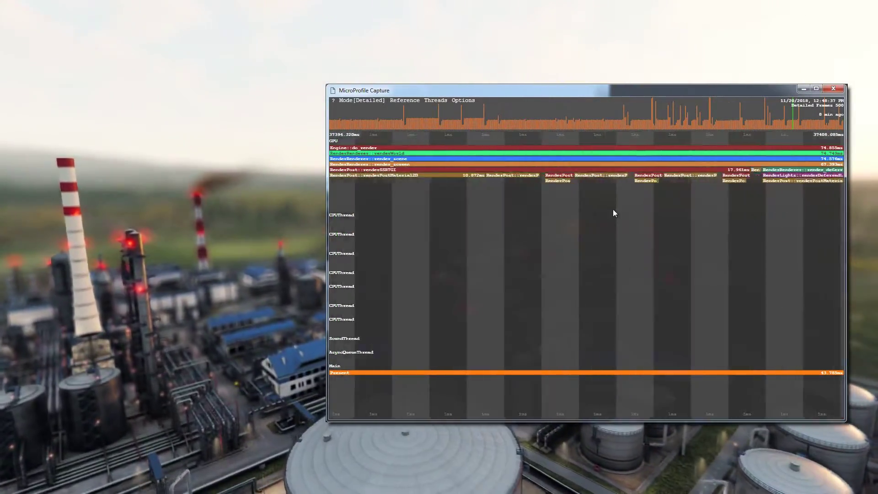
scroll(613, 209, up, 3)
drag(661, 223, 573, 188)
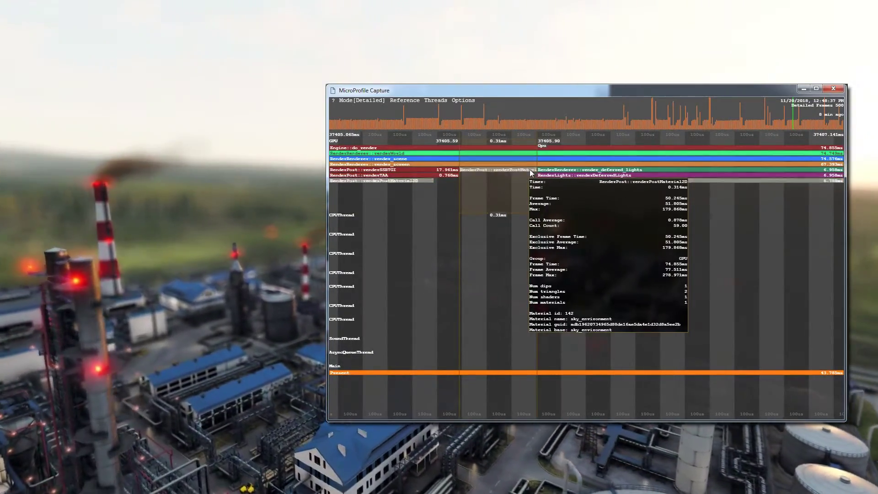
scroll(628, 242, down, 9)
scroll(630, 267, up, 12)
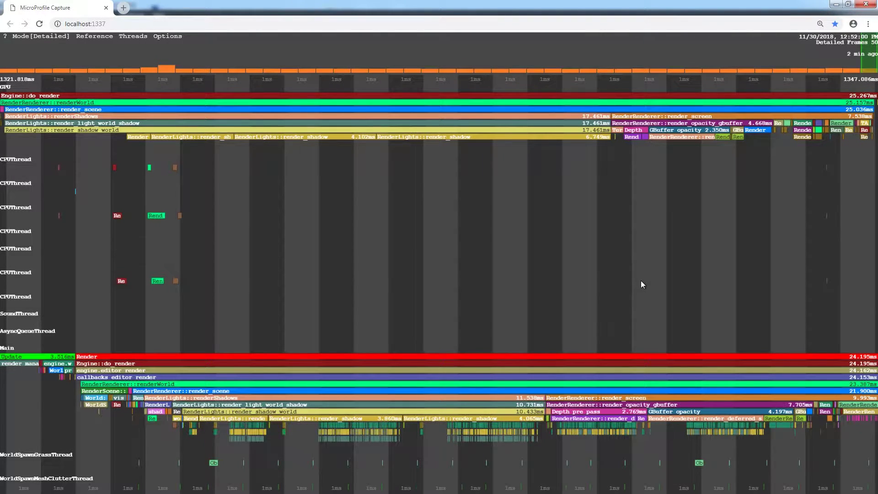
mouse_move(587, 117)
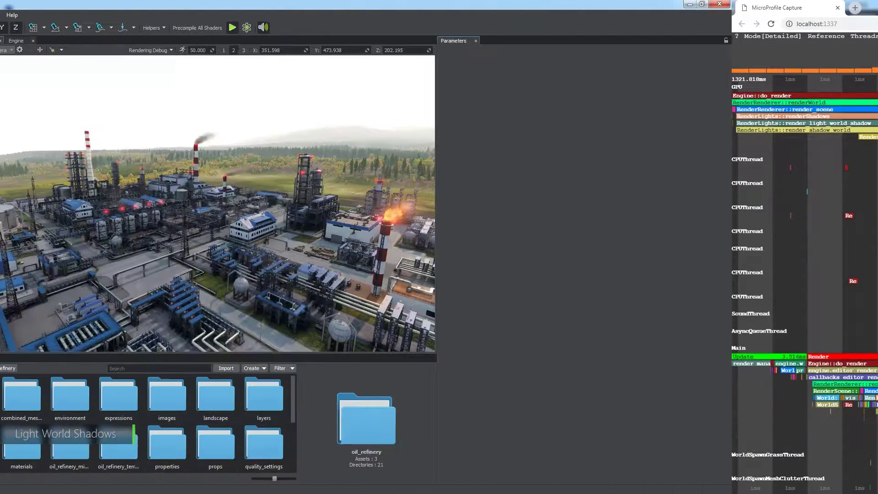
Select the sun and show the Shadow Cascades helper colours over the refinery
click(36, 64)
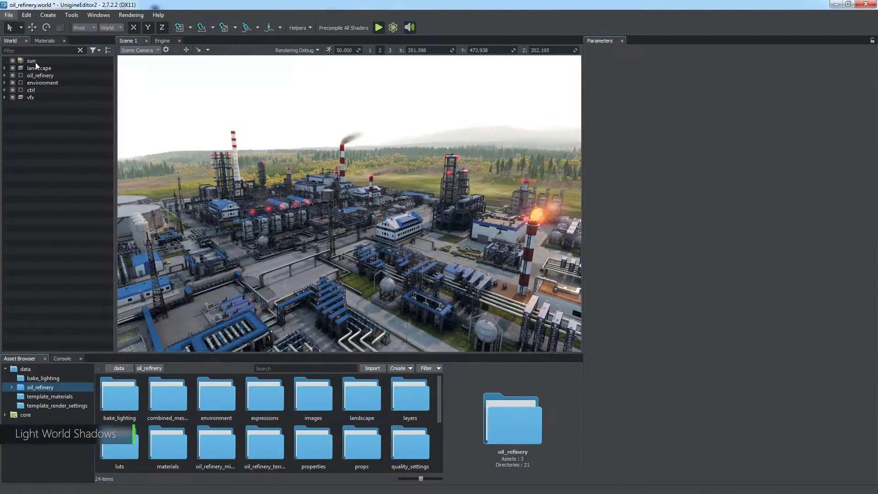
scroll(853, 145, down, 8)
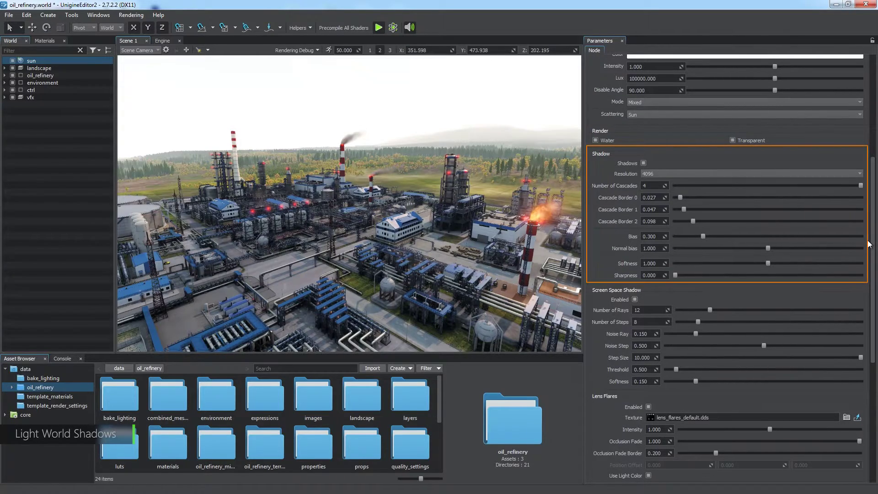
click(296, 50)
click(320, 97)
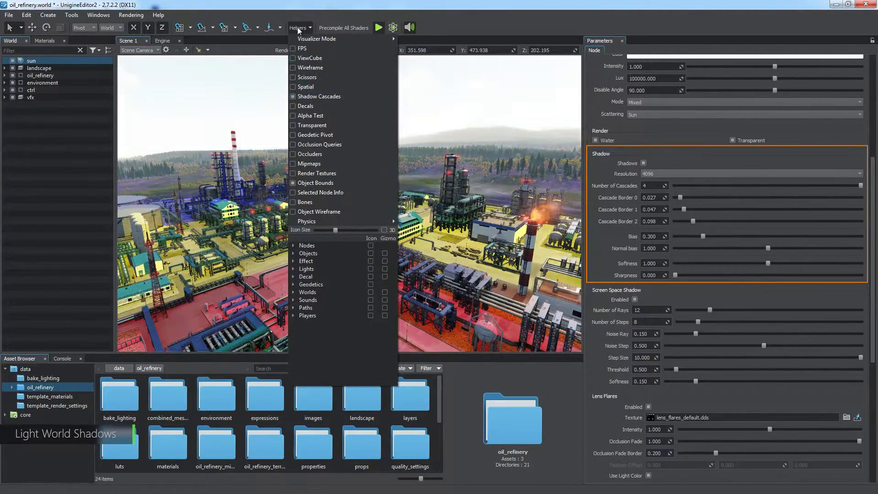
right_drag(320, 72, 320, 113)
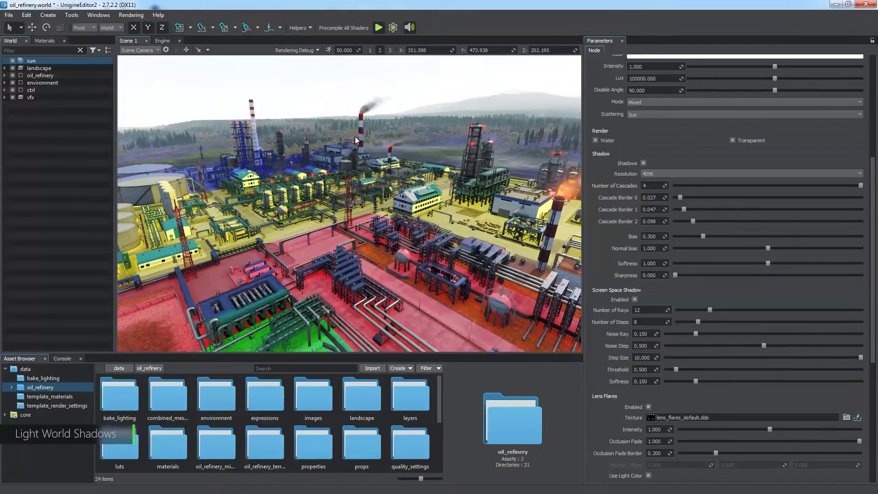
drag(691, 221, 679, 198)
Give the sun 2 shadow cascades, Cascade Border 0 at 0.132 and 1024 resolution, then hide the helper
double_click(652, 186)
text(2)
key(Return)
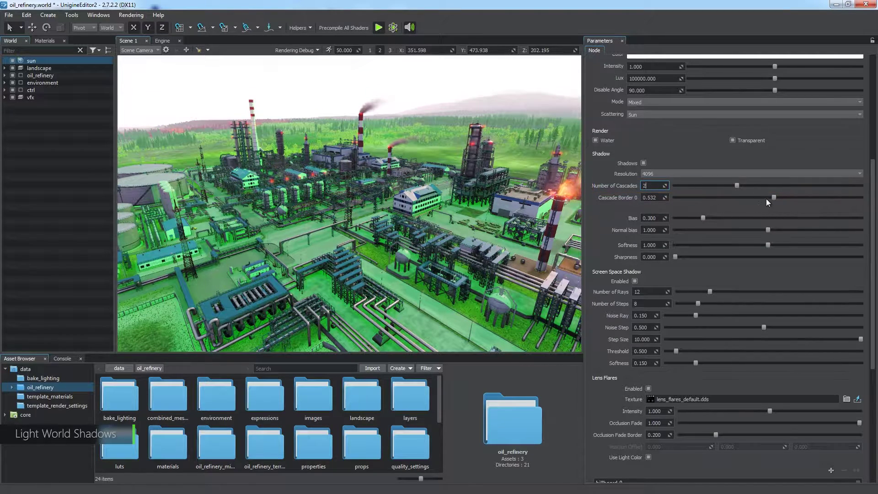
drag(680, 197, 699, 197)
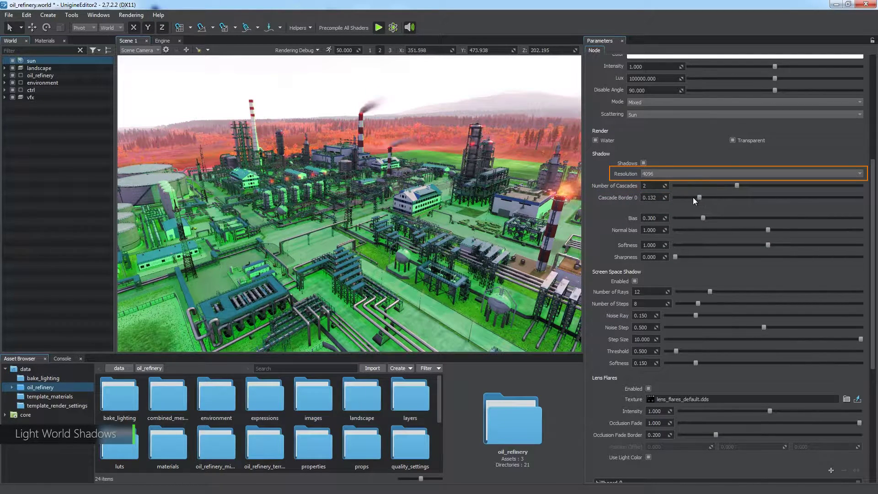
click(654, 173)
click(656, 211)
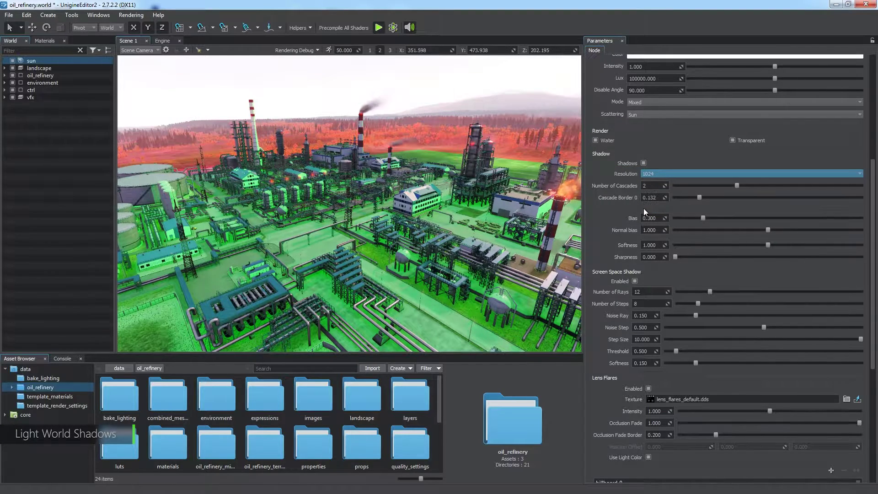
click(300, 27)
click(320, 55)
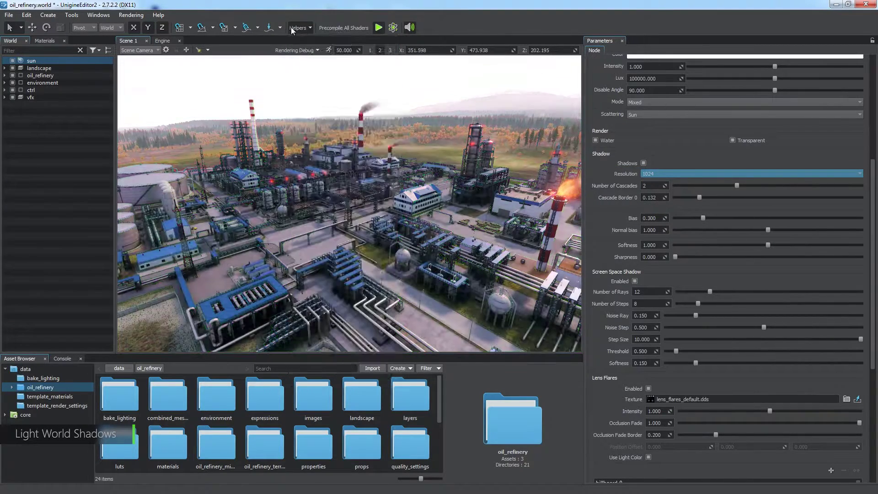
Lower the Shadows visibility distance in the global render settings from 3000 to 500
click(98, 15)
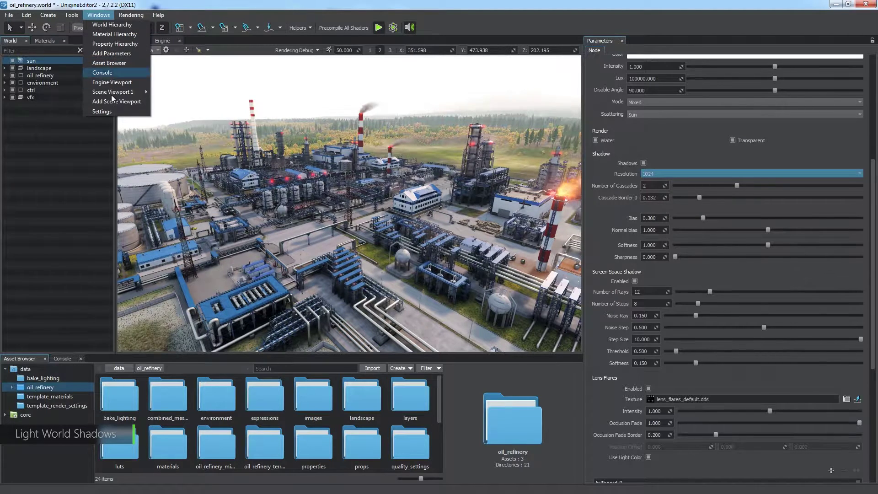
click(115, 113)
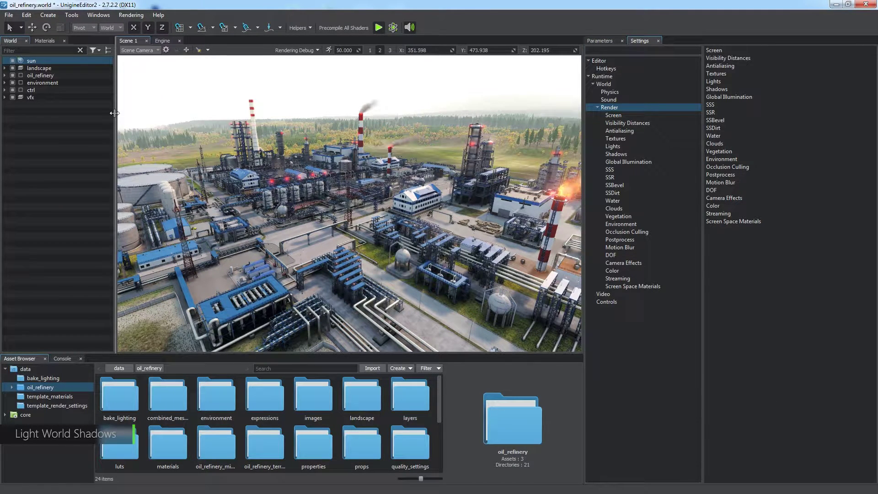
click(731, 58)
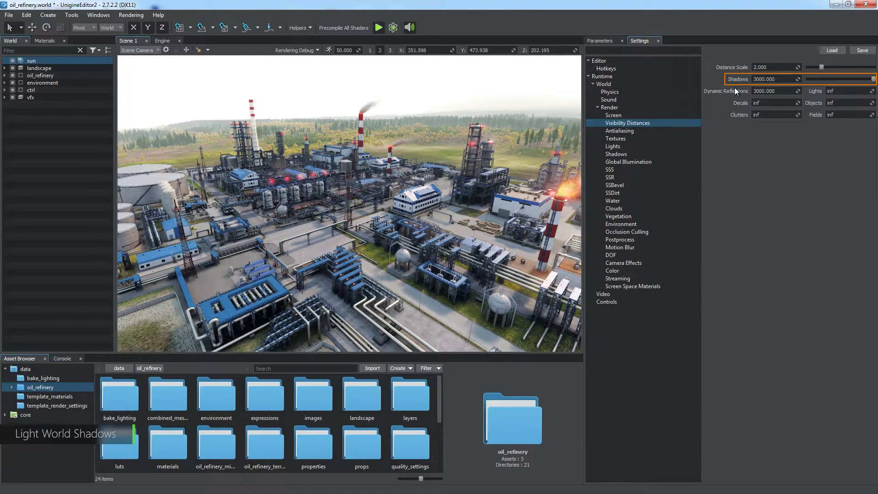
drag(873, 79, 830, 81)
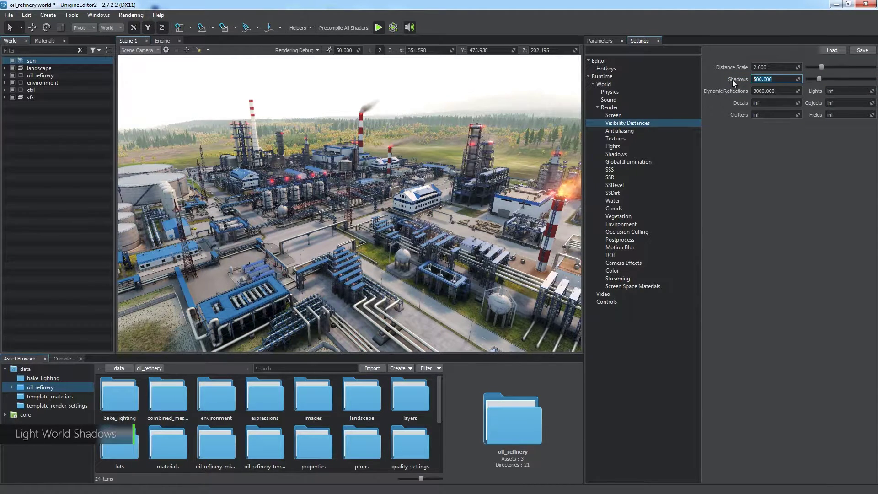
text(500)
key(Return)
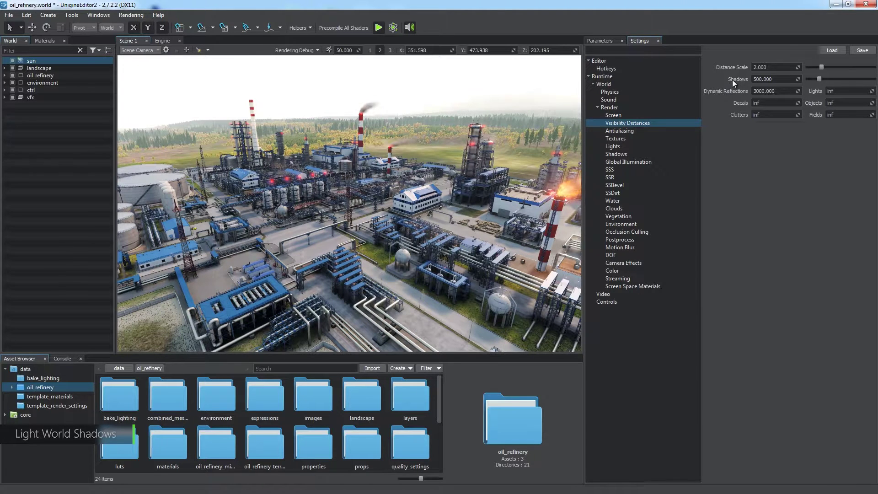
Set global shadow Softness Quality to Low and toggle Alpha Test Accounting off and back on
click(634, 154)
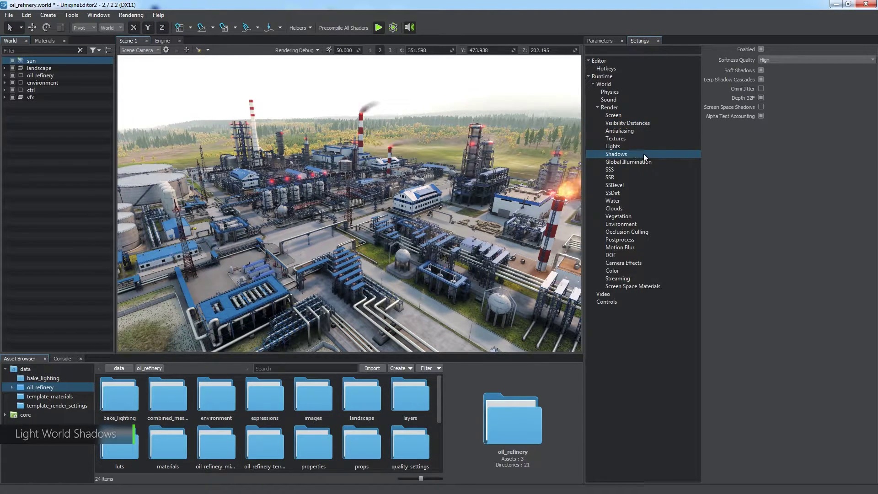
click(780, 57)
click(783, 66)
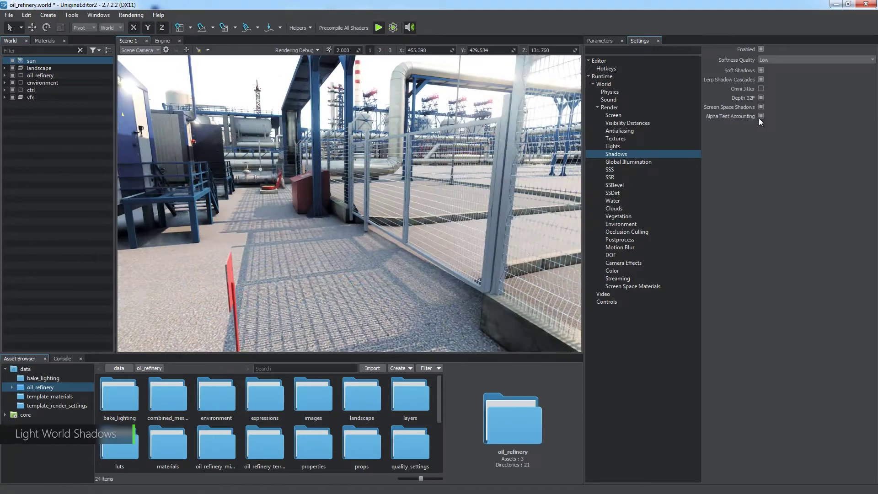
click(761, 117)
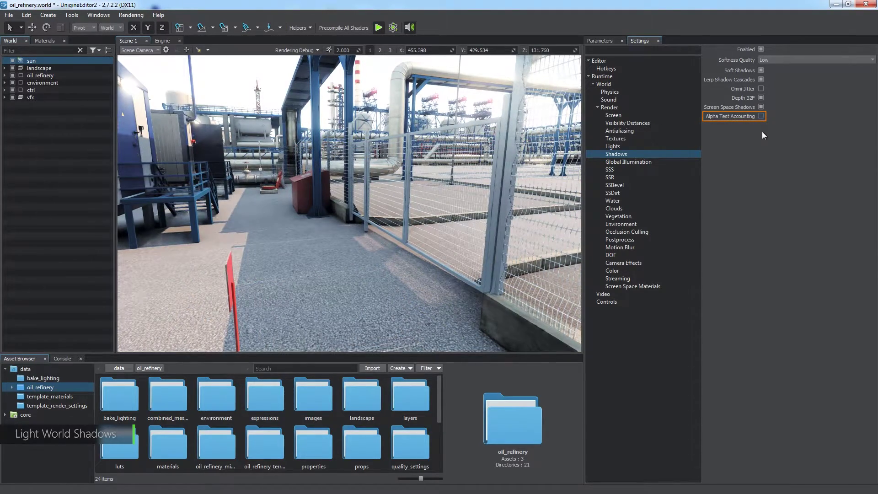
click(761, 117)
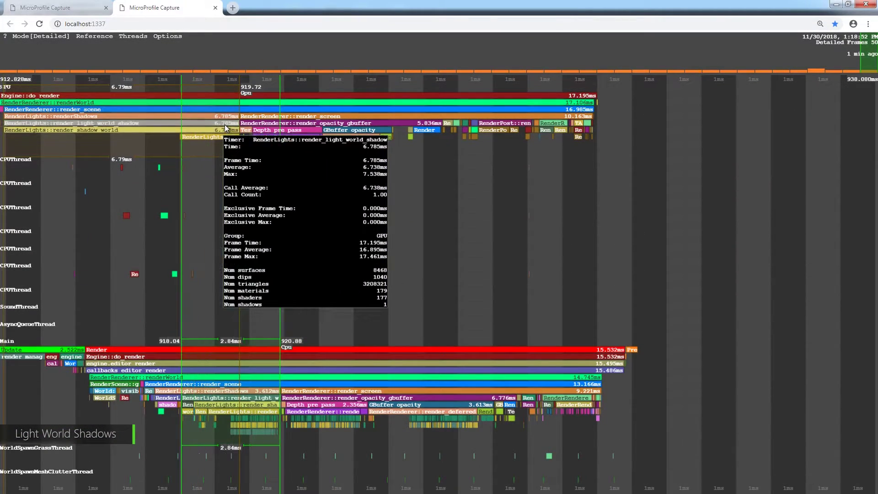
Zoom to the render_light_world_shadow pass to check its reduced timing of about 6.8 ms
click(225, 128)
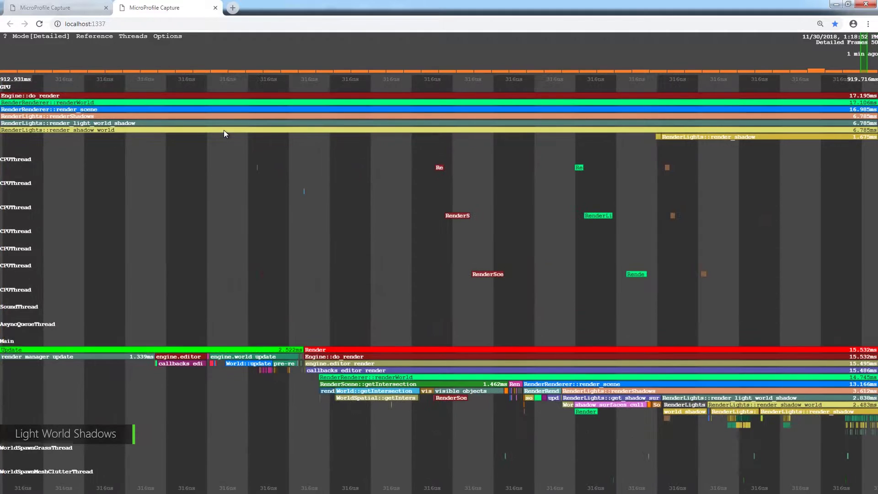
drag(695, 158, 257, 166)
scroll(257, 157, up, 3)
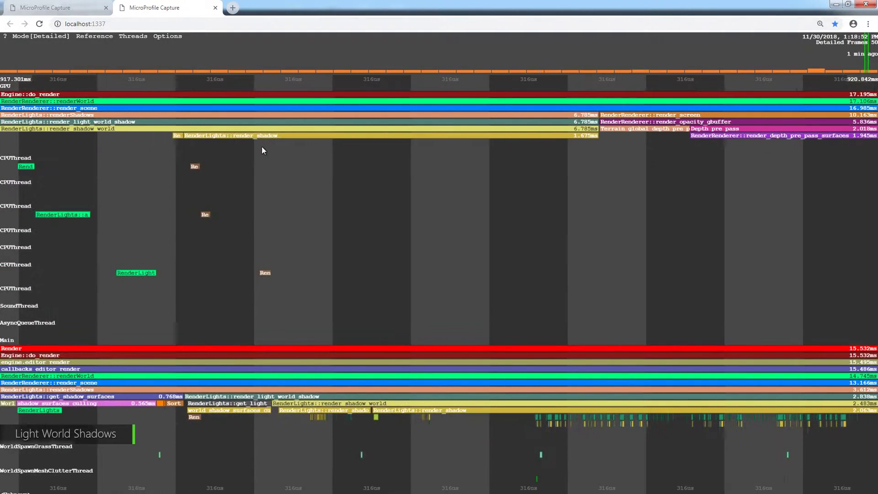
mouse_move(179, 137)
mouse_move(219, 136)
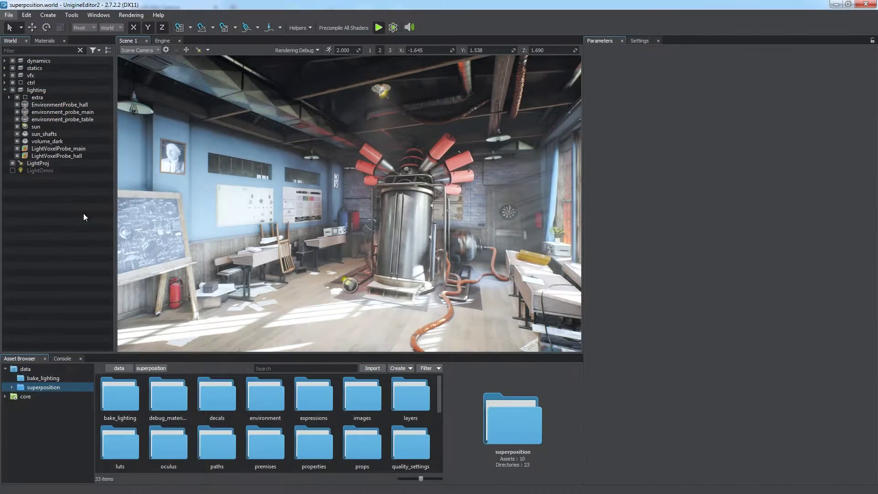
Turn off the sun, enable and select the omni light, and inspect the light shadow timings
click(17, 127)
click(12, 170)
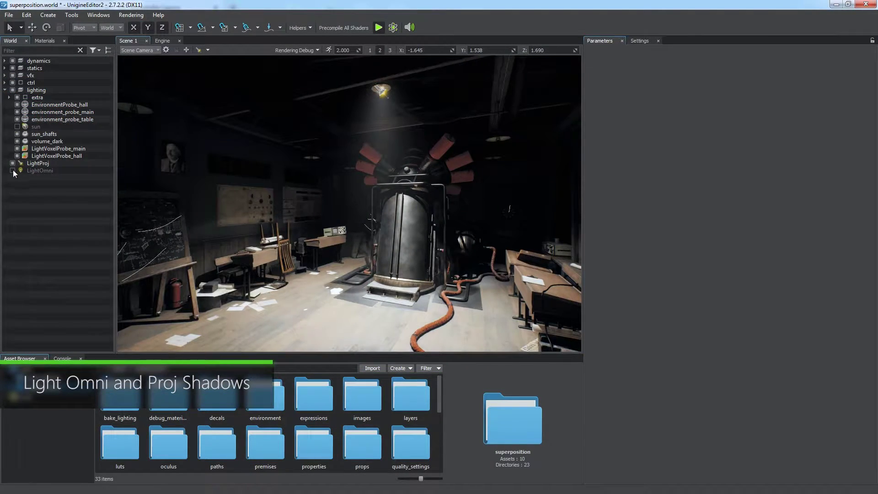
click(37, 171)
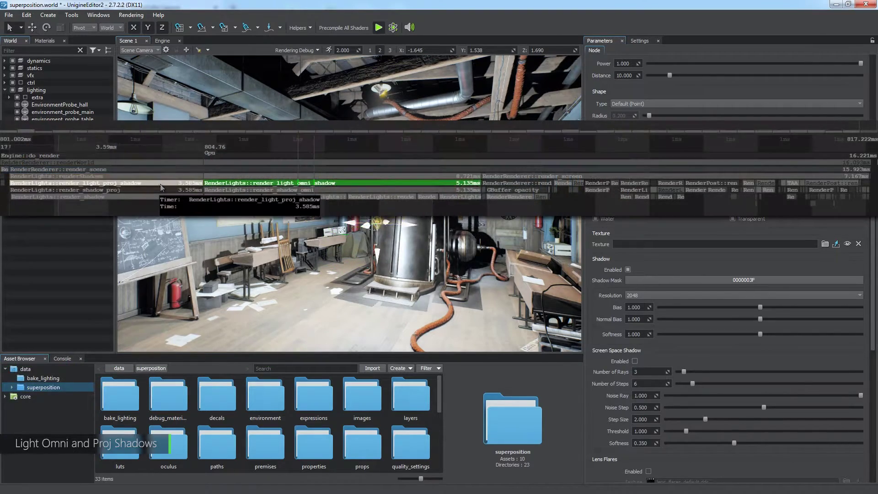
click(160, 184)
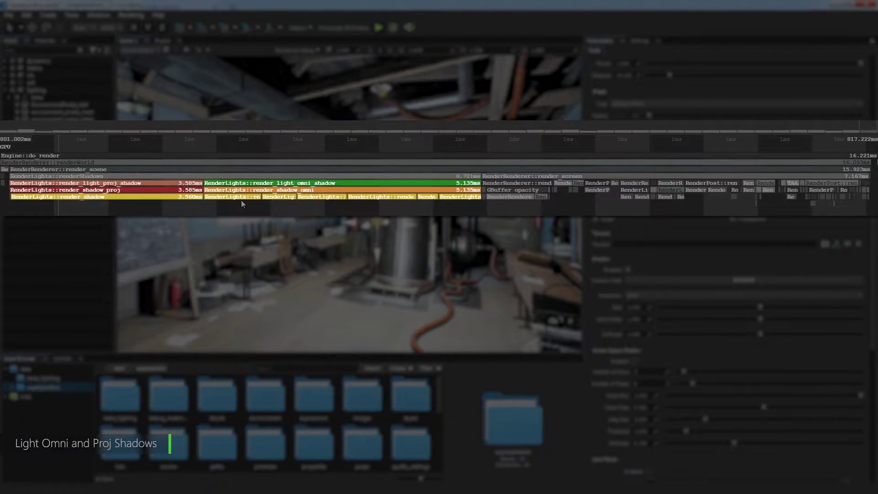
click(241, 197)
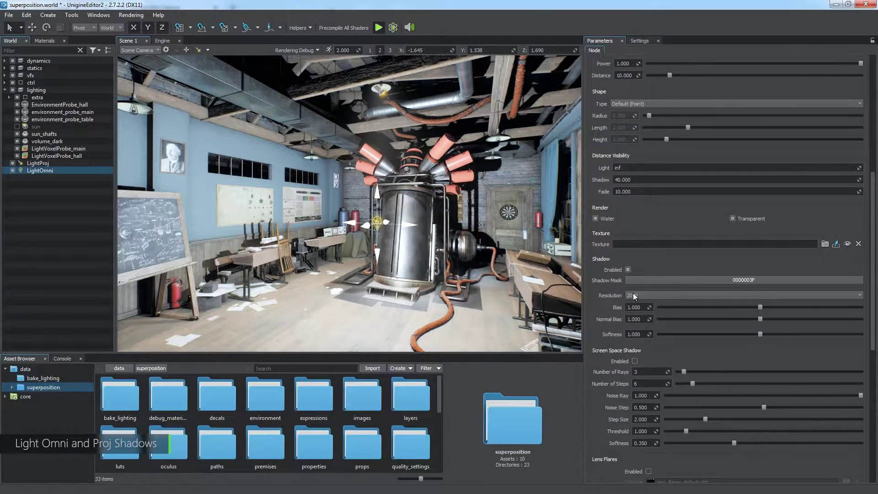
Set the omni and projected lights' shadow resolution from 2048 to 512
click(635, 294)
click(643, 326)
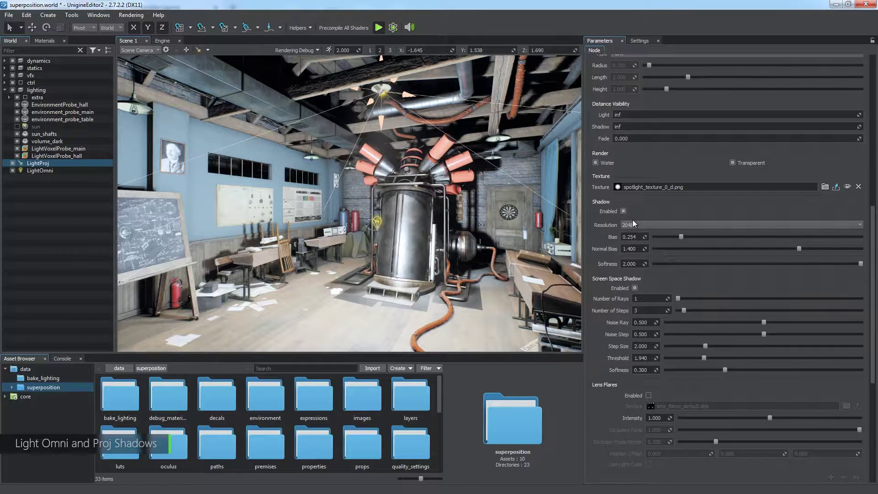
click(633, 221)
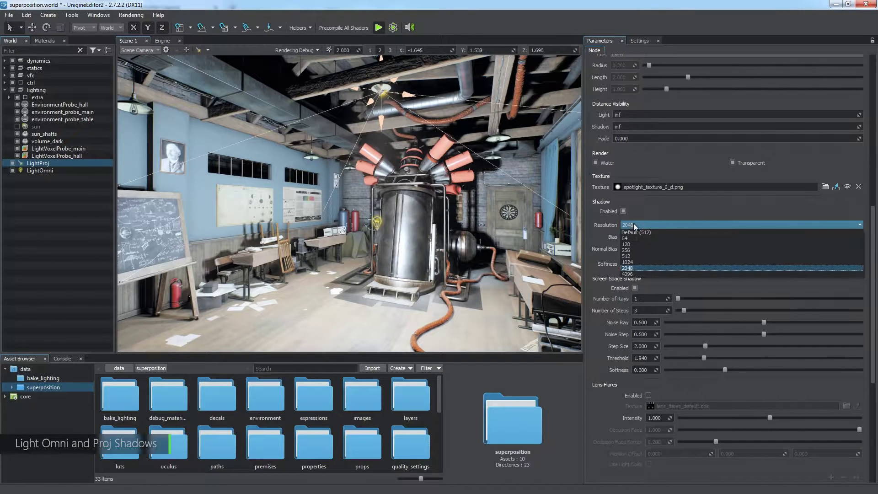
click(632, 254)
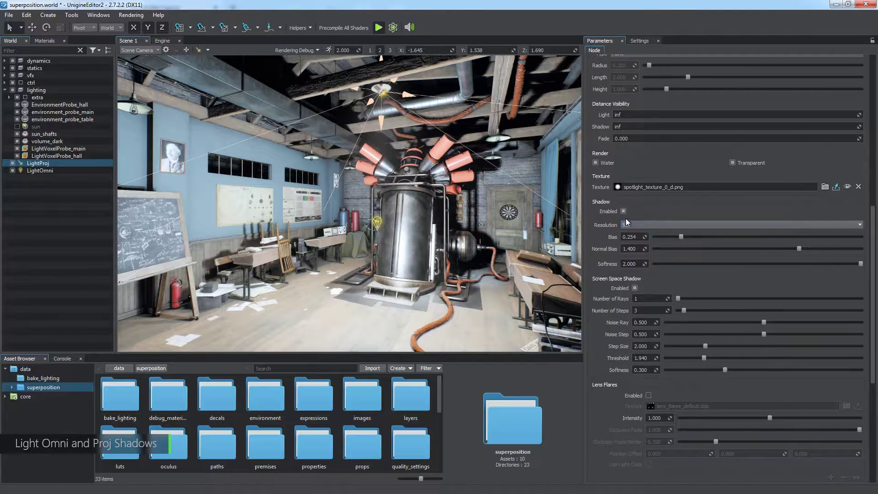
click(64, 170)
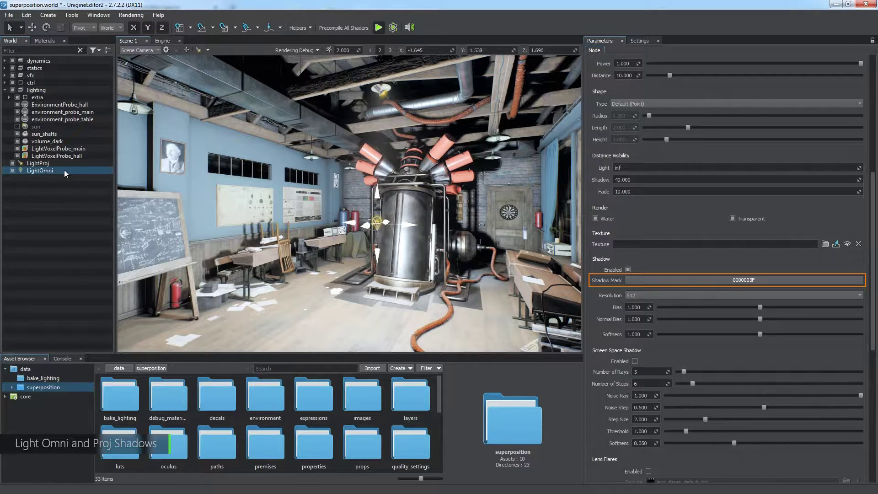
Set the omni light's Shadow Mask to 00000008, keeping only bit 3 enabled
click(744, 280)
drag(422, 204, 671, 189)
click(597, 204)
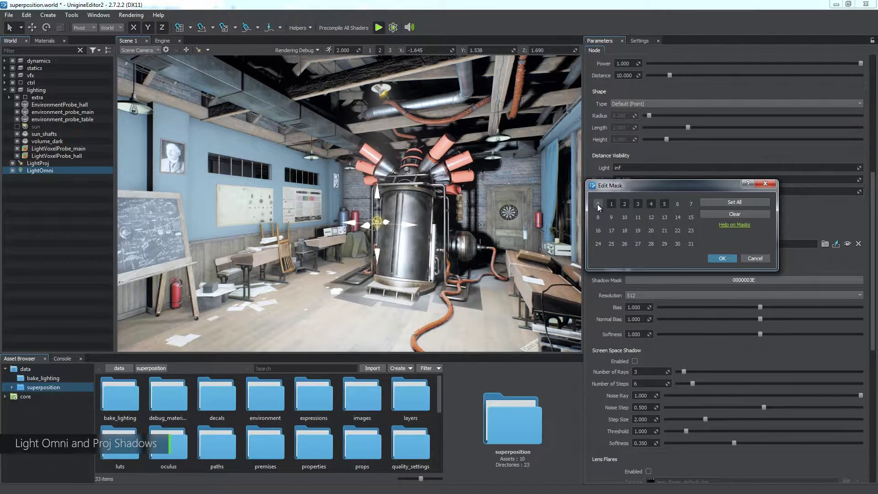
click(609, 204)
click(625, 204)
click(638, 204)
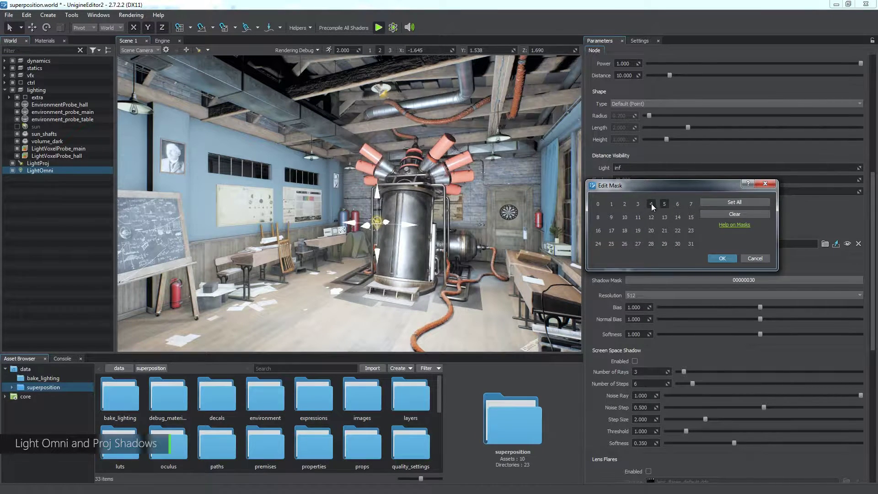
click(651, 204)
click(665, 204)
click(638, 204)
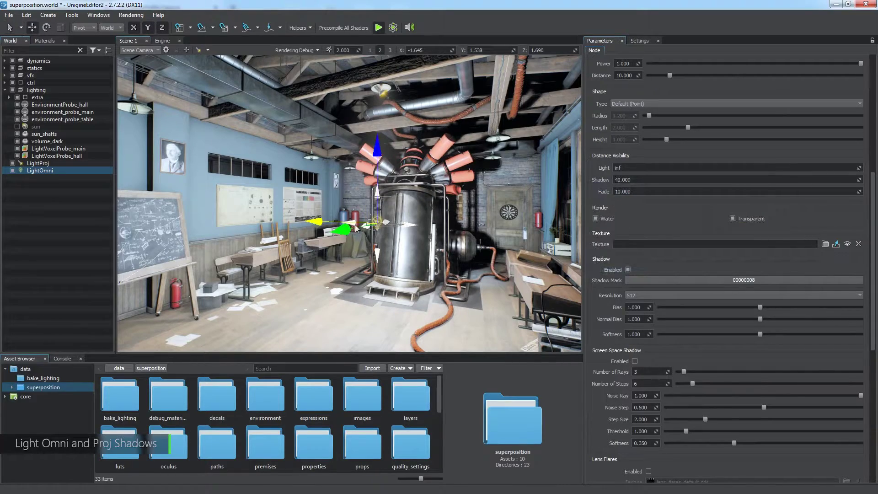
mouse_move(366, 224)
mouse_down()
mouse_move(222, 237)
mouse_move(357, 229)
mouse_up()
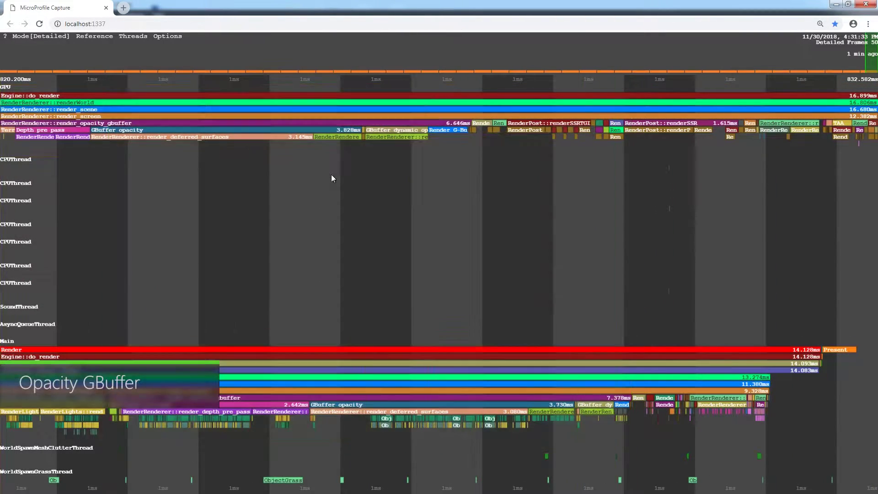
Pan and zoom the capture timeline onto the opacity GBuffer bars to read their timers
drag(331, 174, 456, 185)
scroll(493, 187, up, 2)
mouse_move(212, 136)
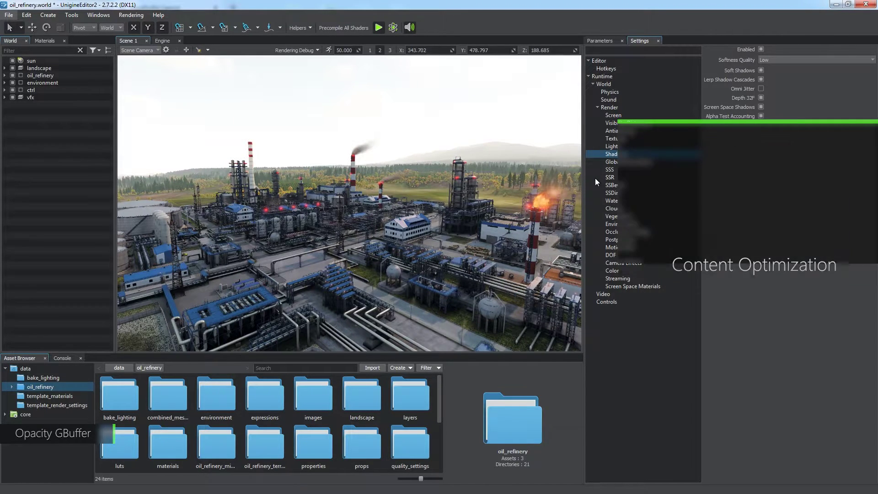
Toggle the Alpha Test helper on and off, then lower Distance Scale from 3.000 to 0.900
click(312, 29)
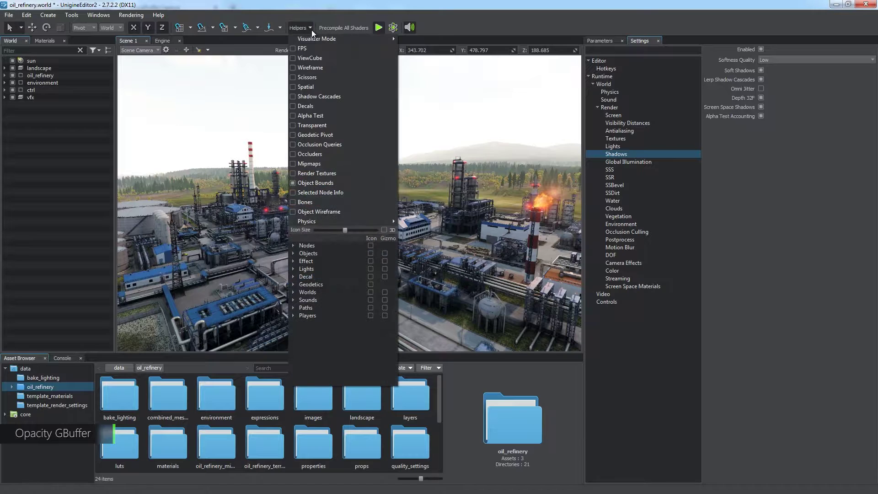
click(310, 115)
click(298, 28)
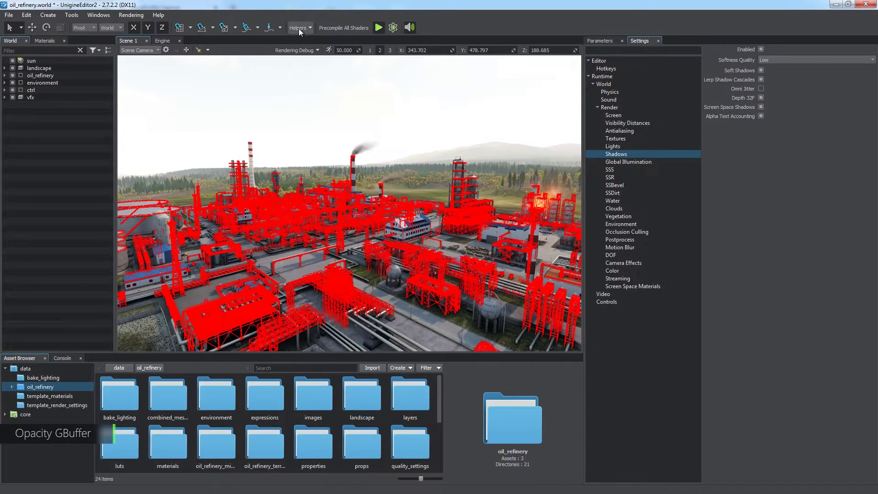
click(298, 29)
click(303, 107)
click(311, 29)
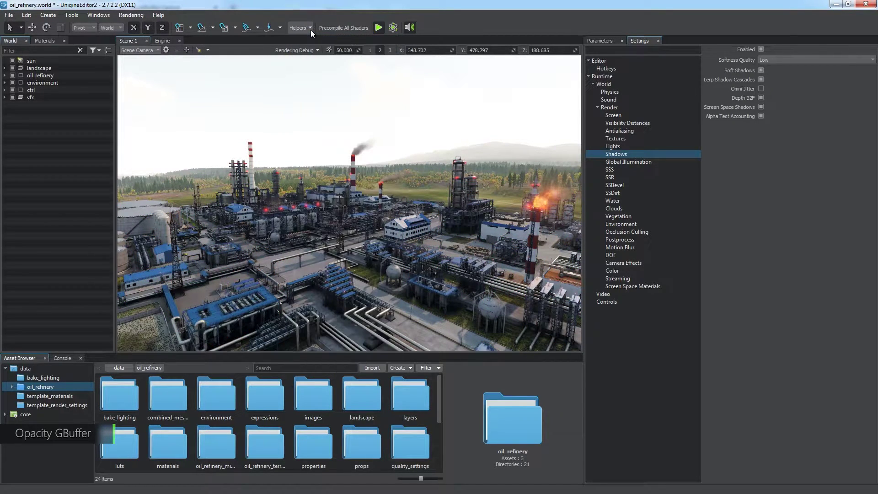
click(613, 124)
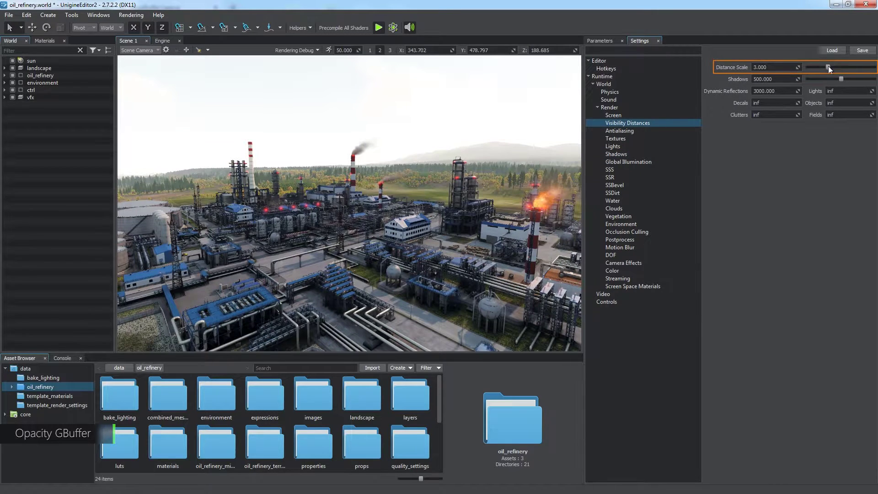
drag(827, 67, 814, 66)
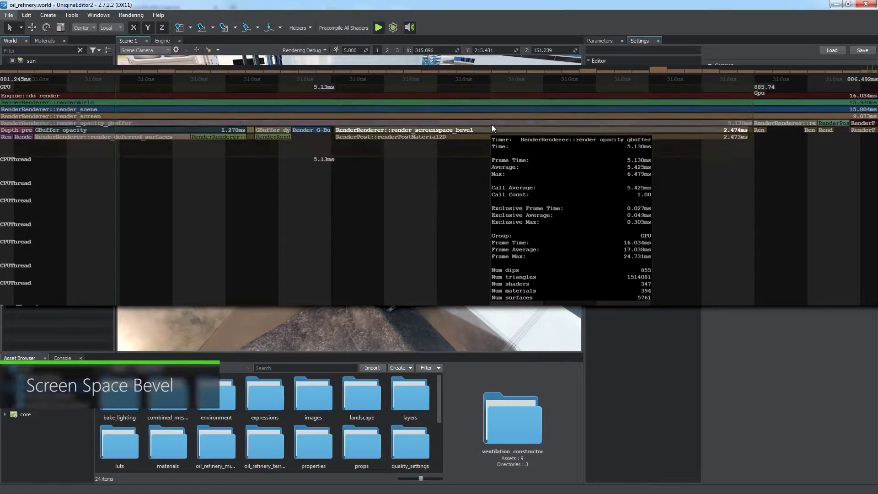
Change the SSBevel Quality from Ultra to Low in the render settings
mouse_move(493, 130)
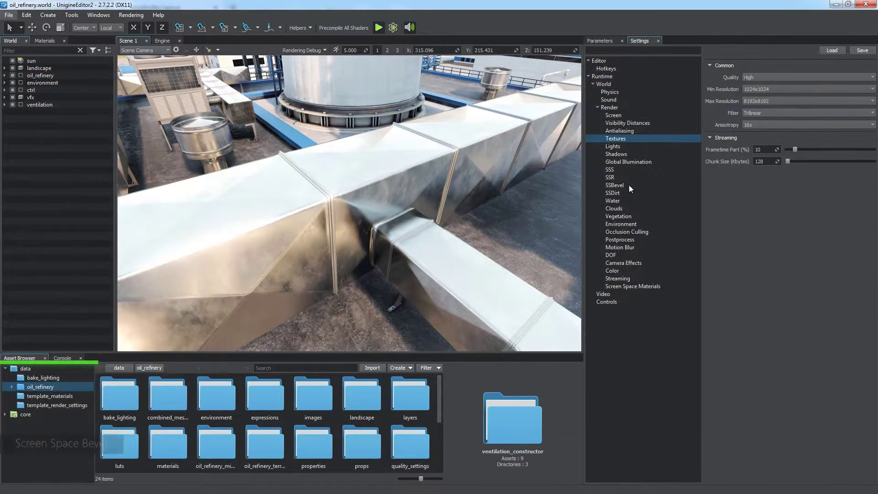
click(629, 185)
click(748, 88)
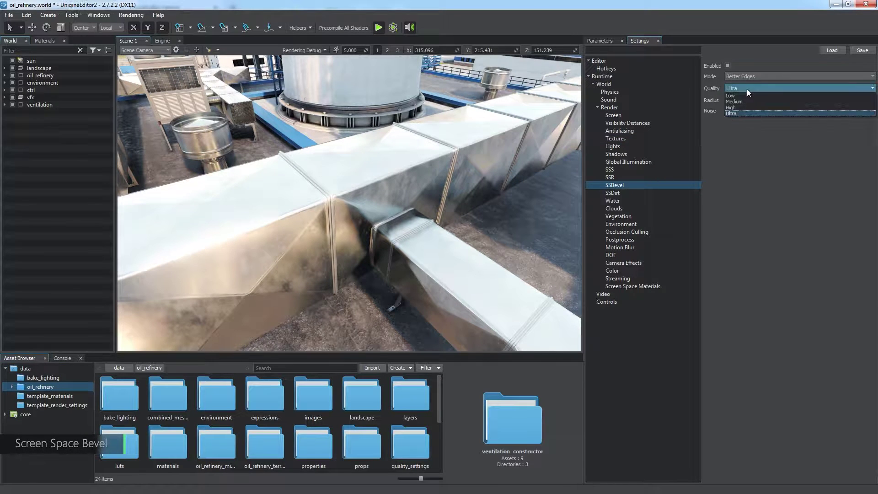
click(750, 91)
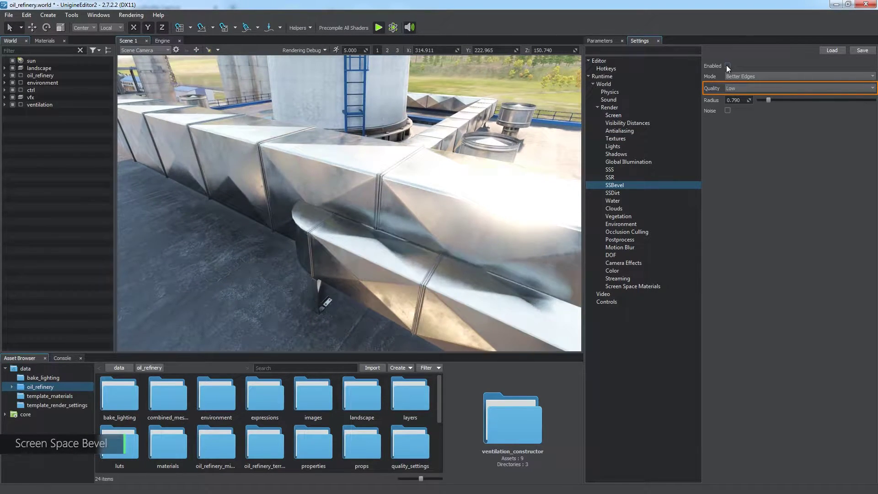
click(727, 66)
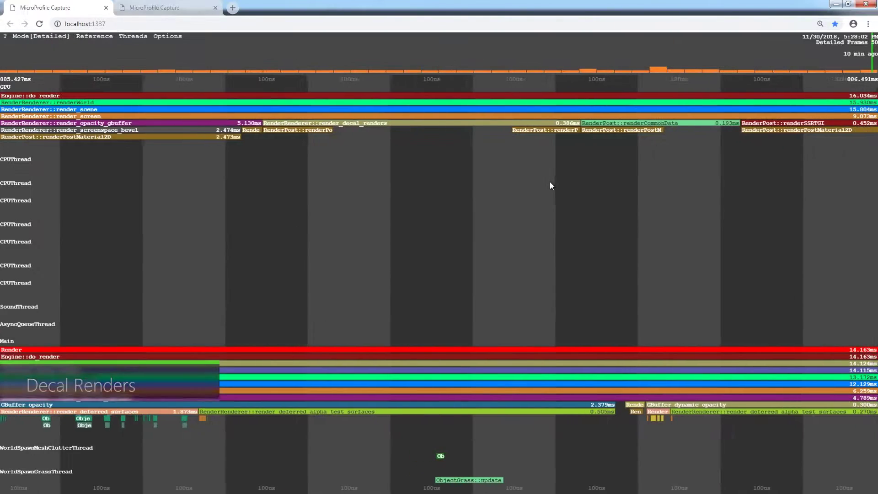
In the SSDirt settings, lower the dirt Quality and set Resolution to Half
mouse_move(527, 126)
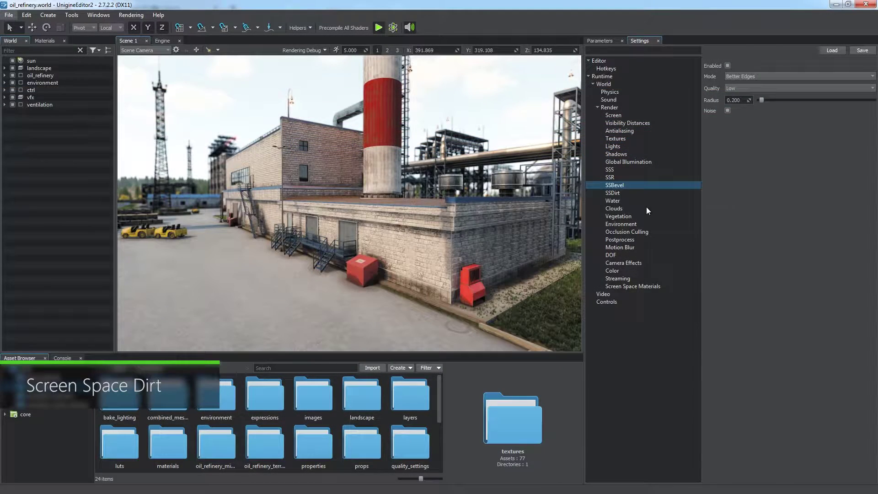
click(630, 191)
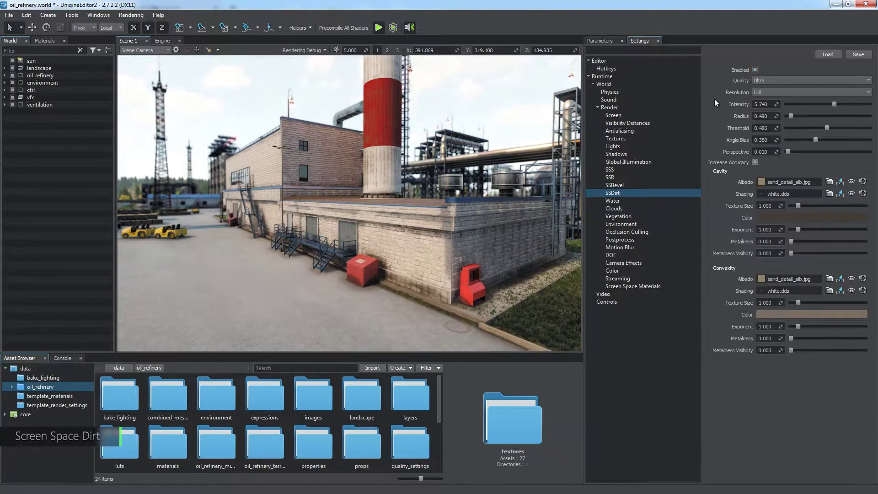
click(772, 82)
click(777, 87)
click(776, 92)
click(775, 105)
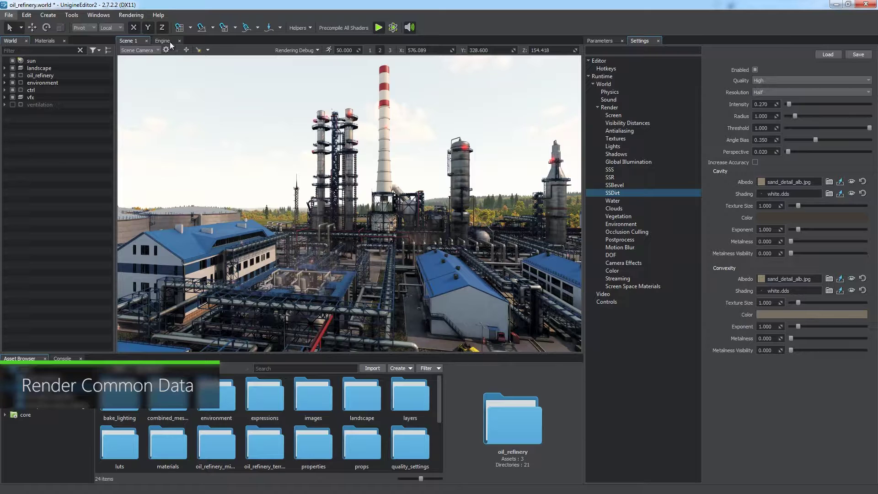
Uncheck SSGI in the Rendering menu's feature list
click(131, 15)
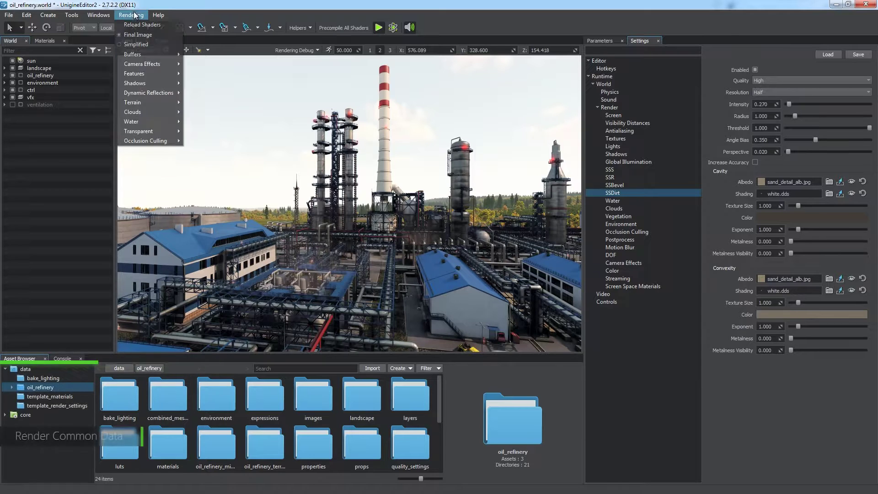
mouse_move(141, 73)
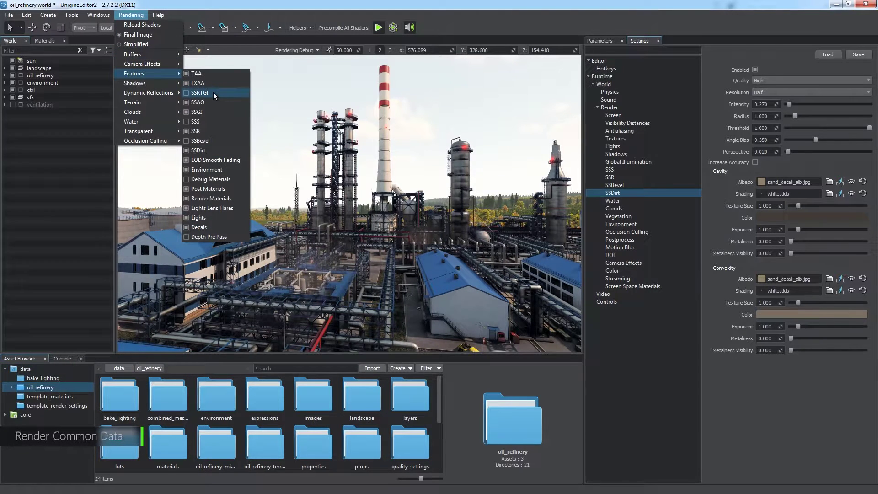
click(213, 111)
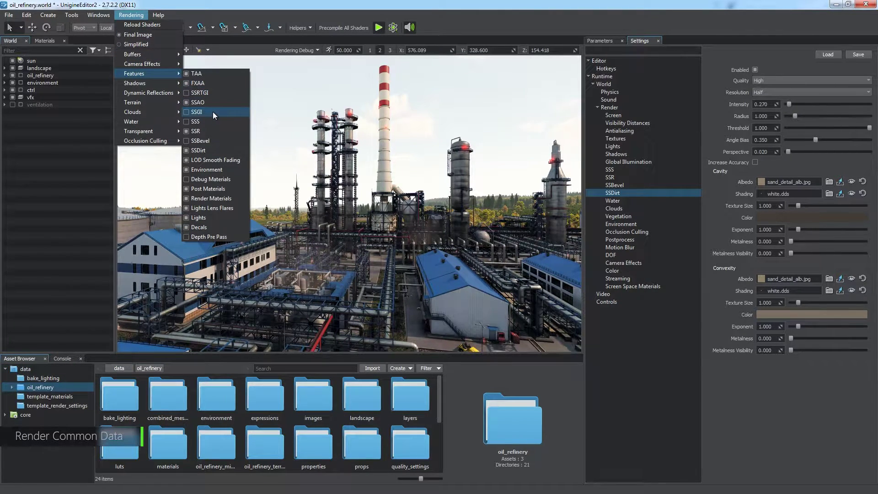
mouse_move(157, 82)
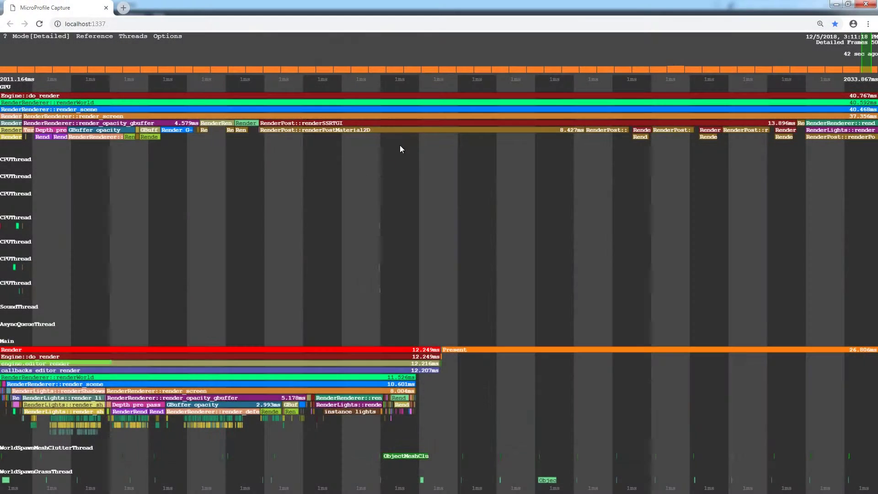
Show the Global Illumination settings and look over the Bent Normal and SSAO tabs
mouse_move(423, 122)
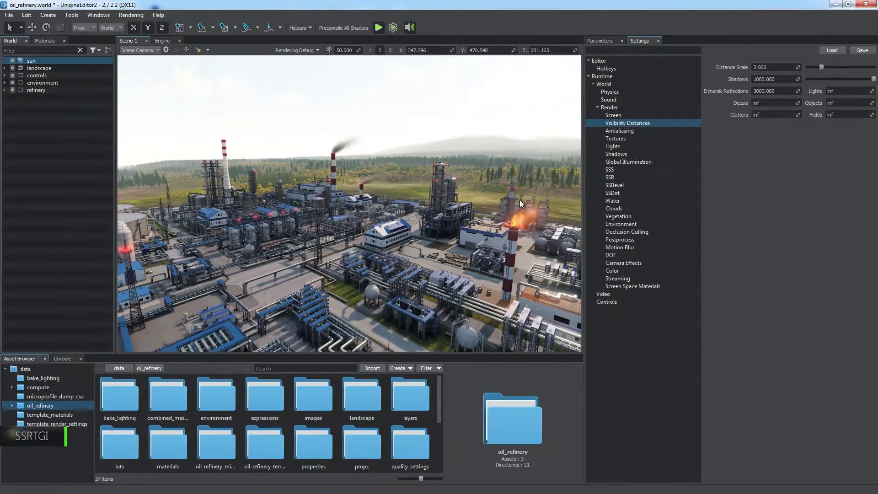
click(618, 163)
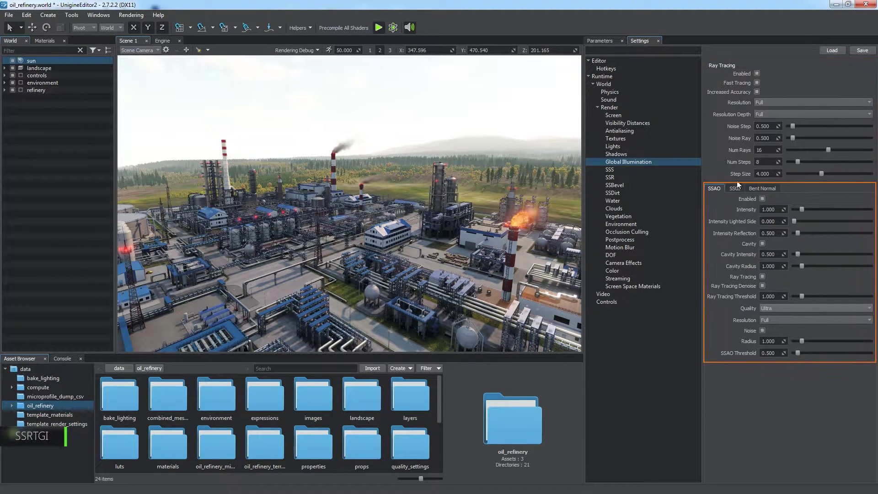
click(750, 189)
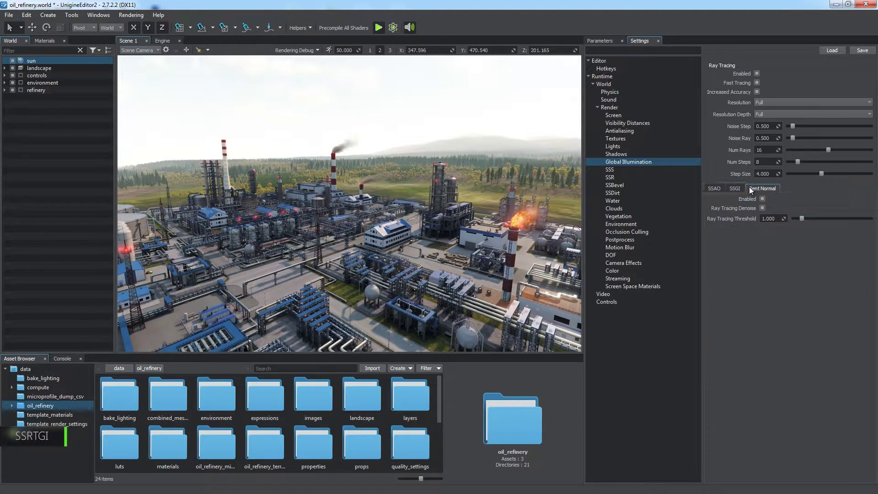
click(714, 189)
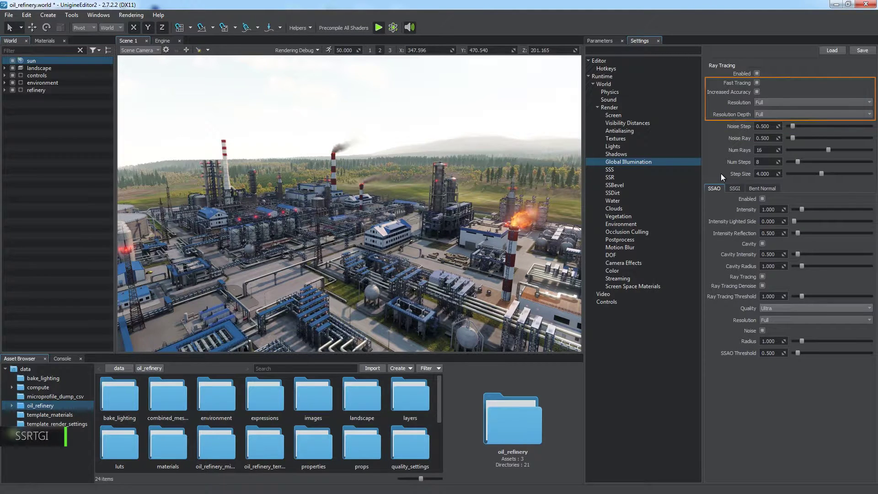
Set ray tracing Resolution and Resolution Depth to Quarter, with Num Rays 4 and Num Steps 4
click(770, 102)
click(766, 110)
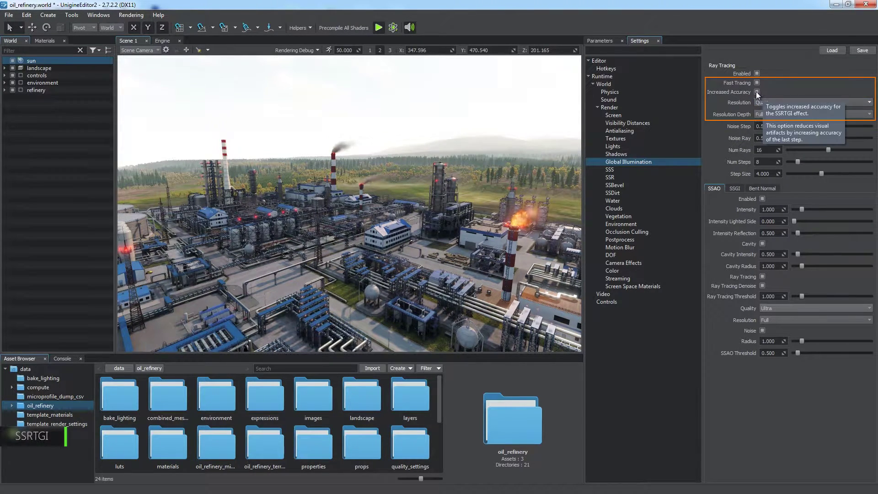
click(760, 115)
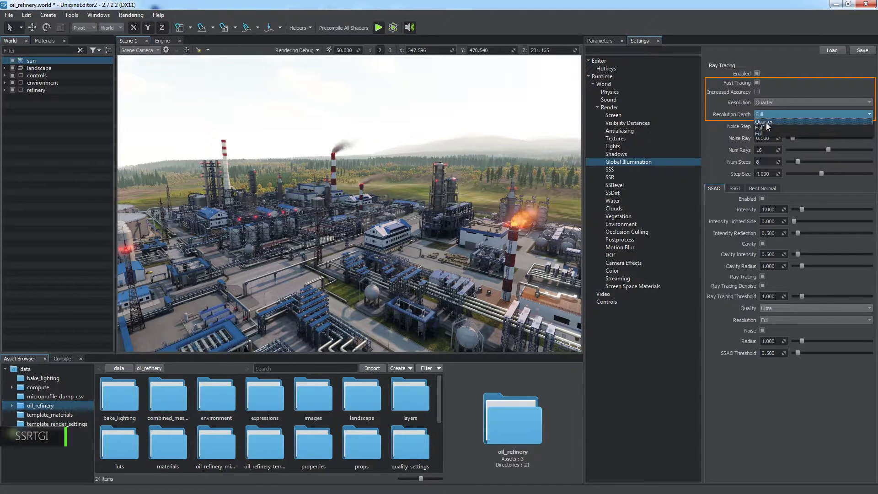
click(766, 121)
double_click(762, 150)
text(4)
key(Tab)
text(4)
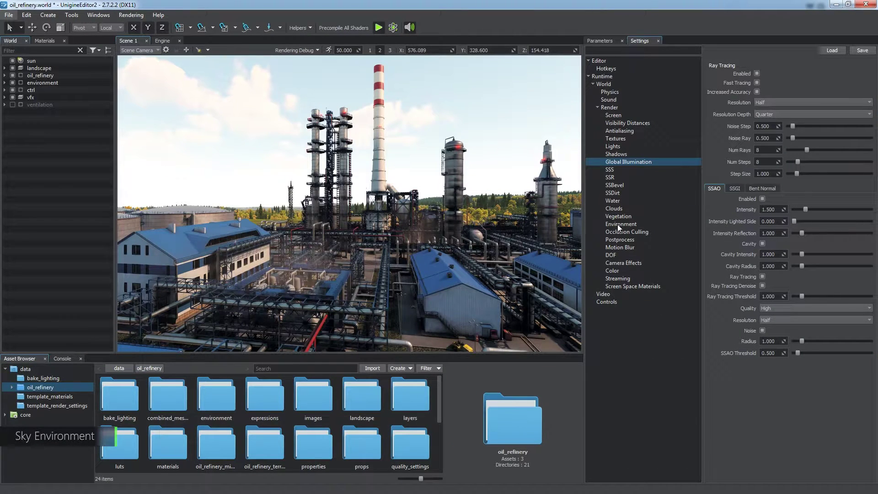
In Environment settings, drag Ambient and Reflection intensity down to zero as a test
click(619, 224)
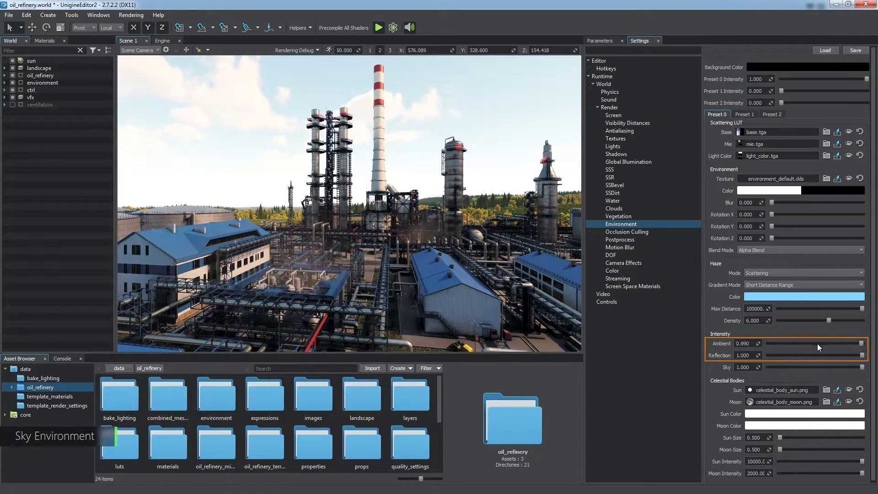
drag(814, 344, 760, 349)
drag(833, 356, 762, 355)
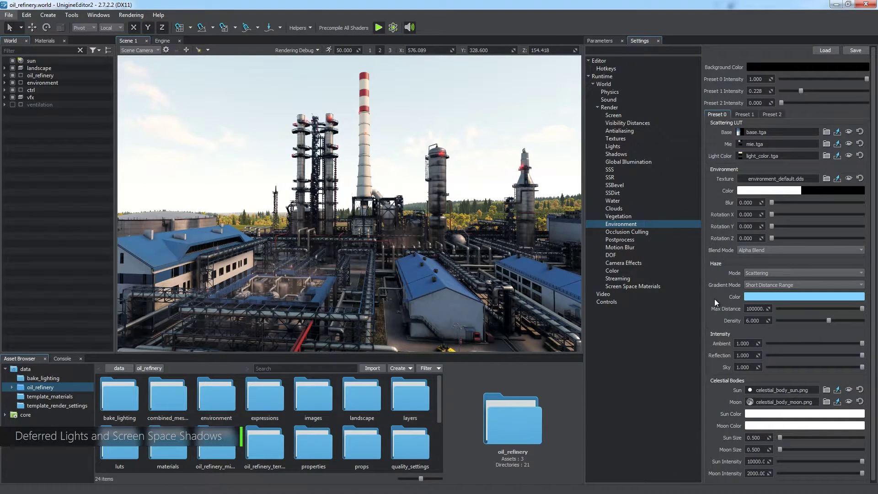
Select the sun light and toggle its Screen Space Shadow off and back on
click(60, 62)
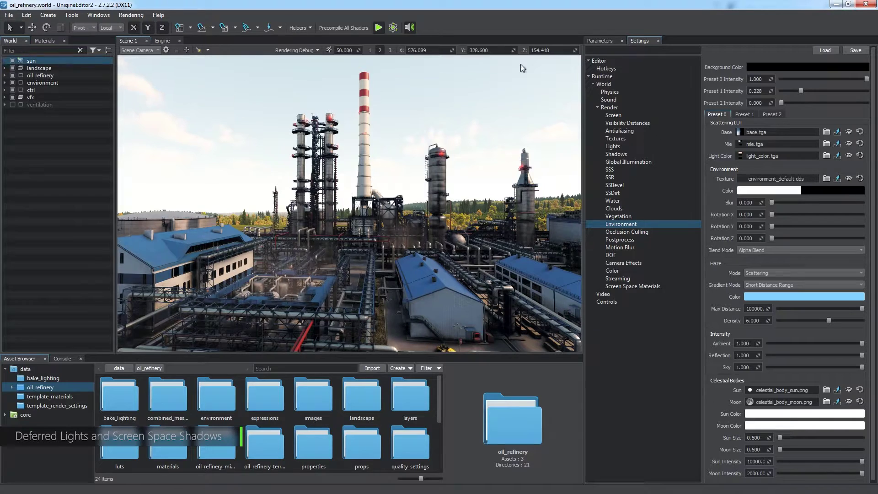
click(594, 40)
scroll(596, 157, down, 3)
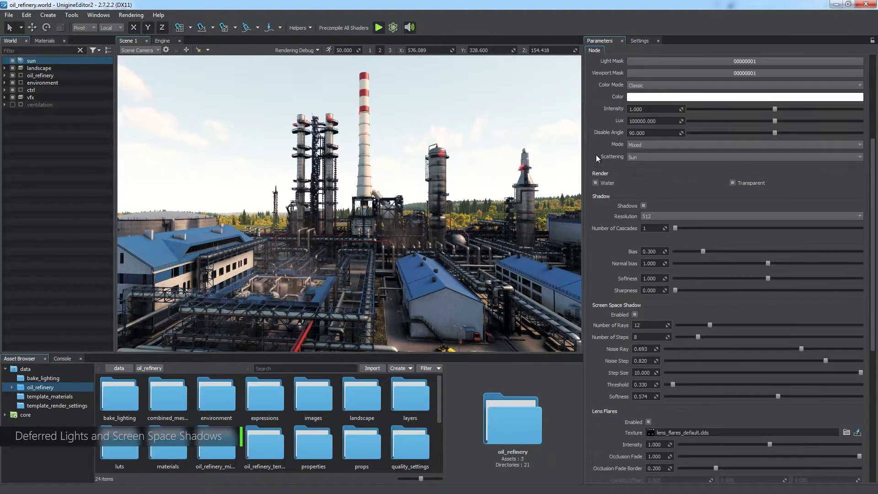
click(635, 314)
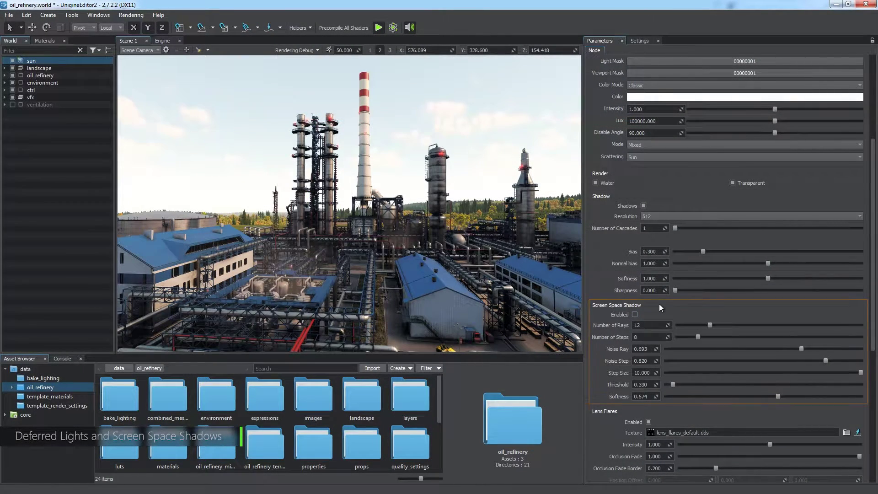
click(635, 315)
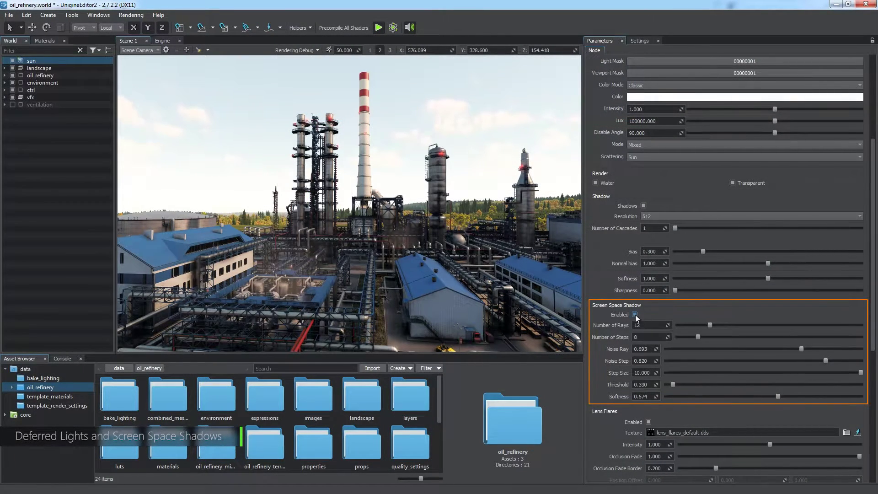
Give the sun's screen space shadows 4 rays, 4 steps, lower noise and step size, threshold 0.680
double_click(647, 325)
text(4)
key(Tab)
text(4)
key(Return)
click(745, 349)
click(780, 361)
click(826, 373)
drag(675, 384, 680, 384)
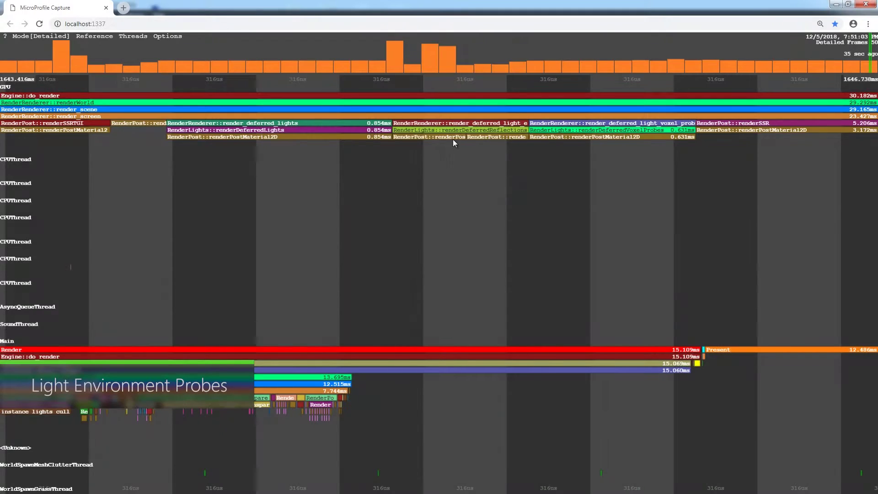
Select LightEnvironmentProbe_static in the World hierarchy and scroll through its parameters
mouse_move(476, 125)
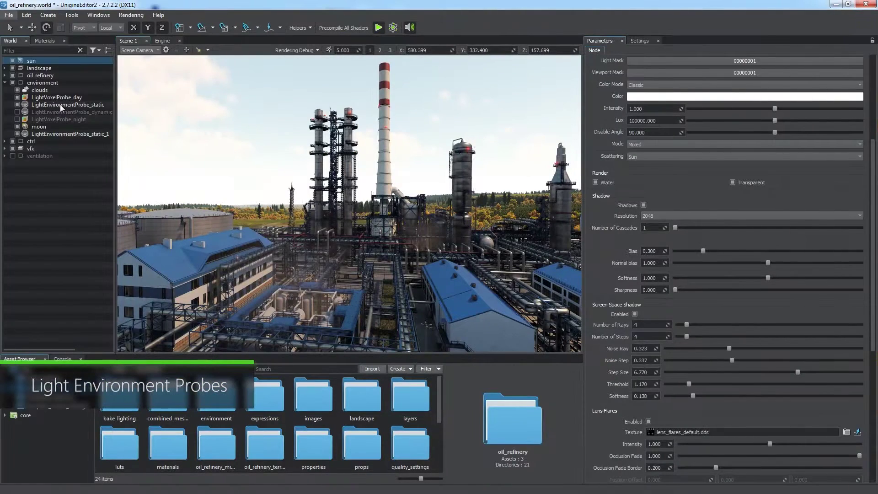
click(59, 104)
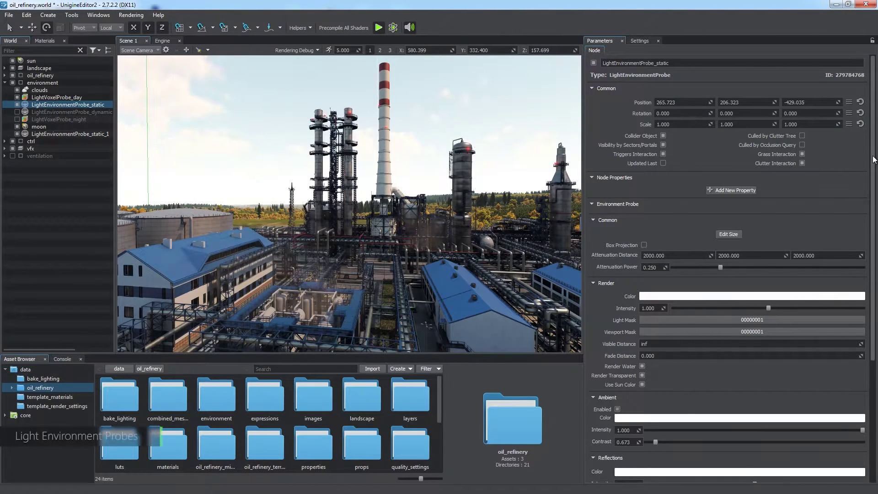
scroll(731, 274, down, 3)
scroll(732, 274, down, 2)
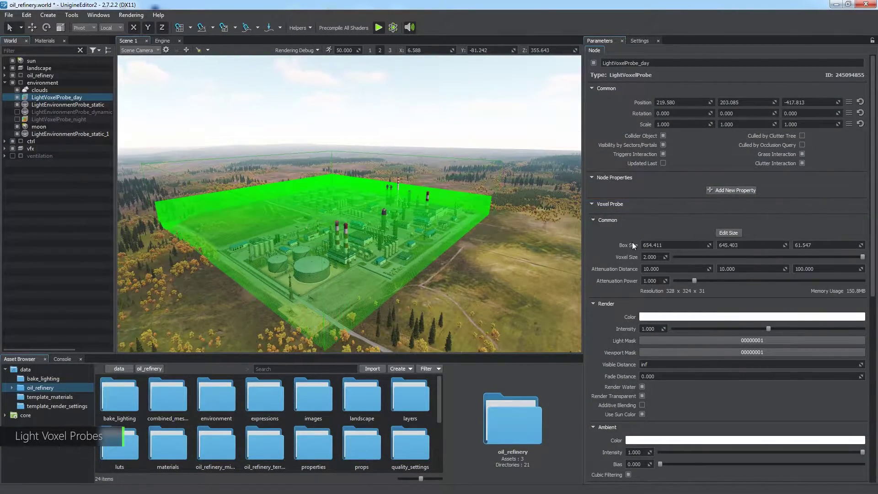
Uncheck Cubic Filtering under the day voxel probe's Ambient and Reflections, then review Baking Settings
scroll(870, 239, down, 4)
scroll(871, 238, down, 2)
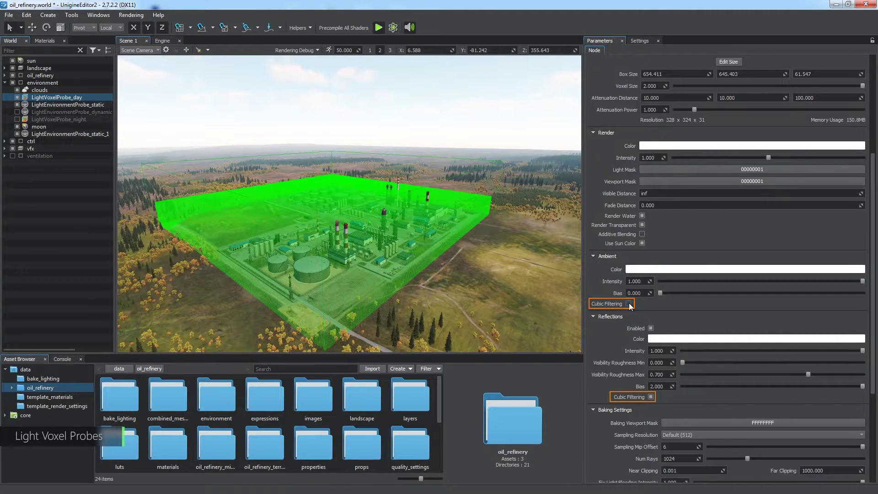
click(651, 397)
click(651, 329)
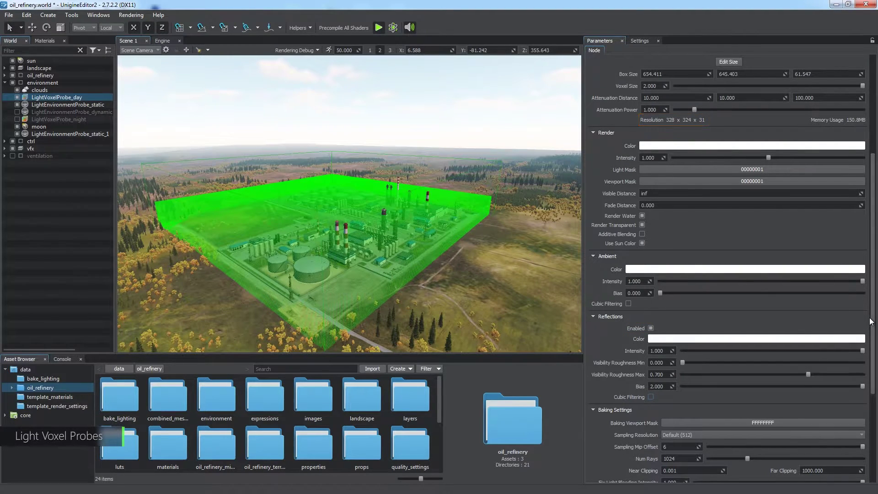
drag(869, 325, 867, 368)
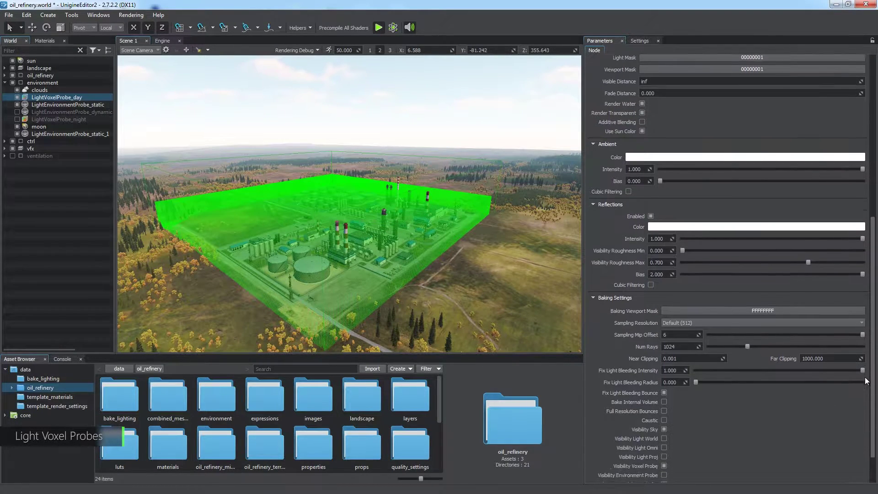
scroll(865, 381, down, 2)
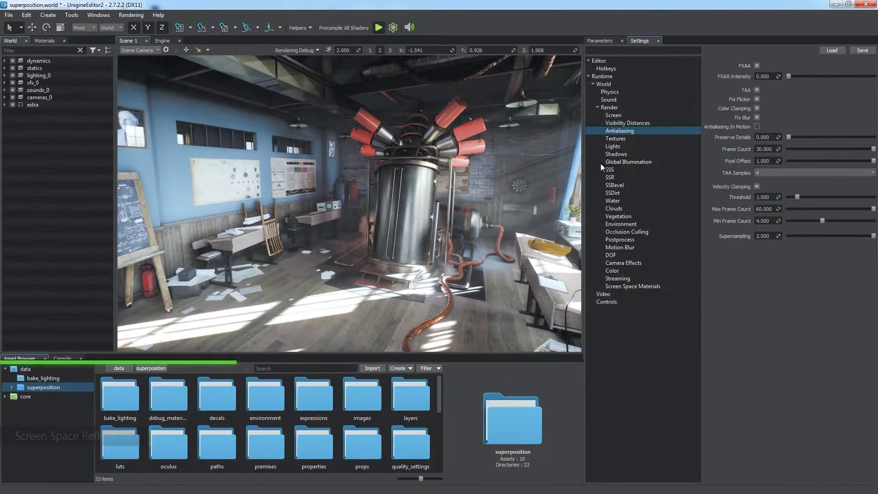
In SSR settings, disable Denoise and set Resolution, Resolution Depth and Resolution Color to Quarter
click(609, 177)
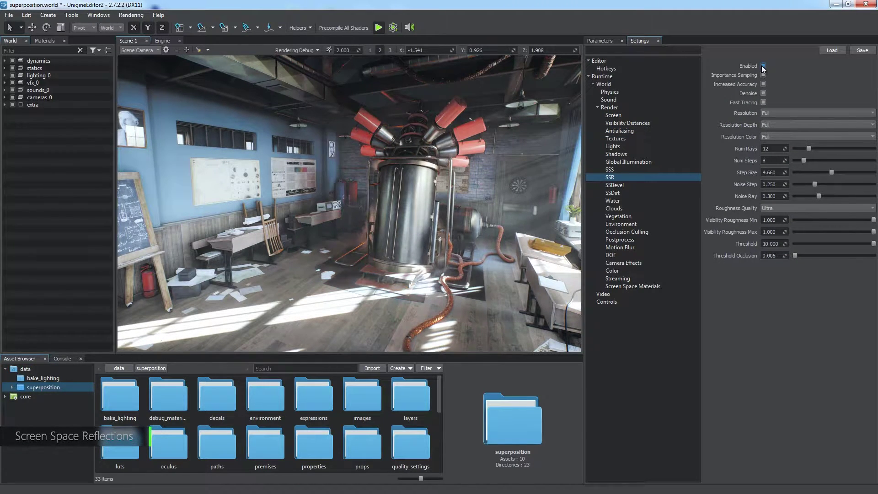
click(763, 94)
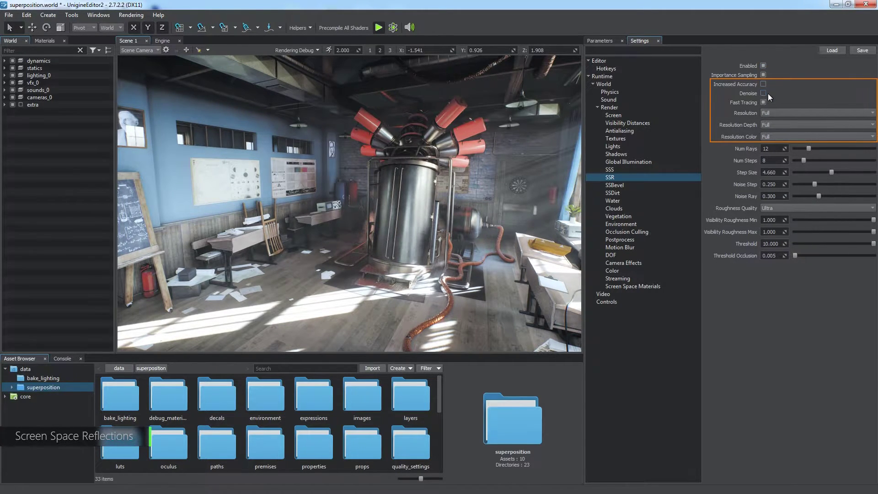
click(766, 113)
click(769, 120)
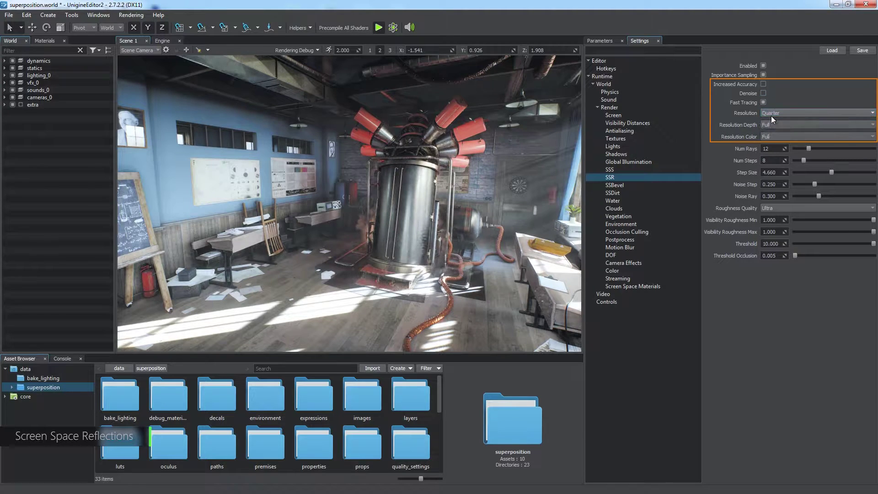
click(770, 125)
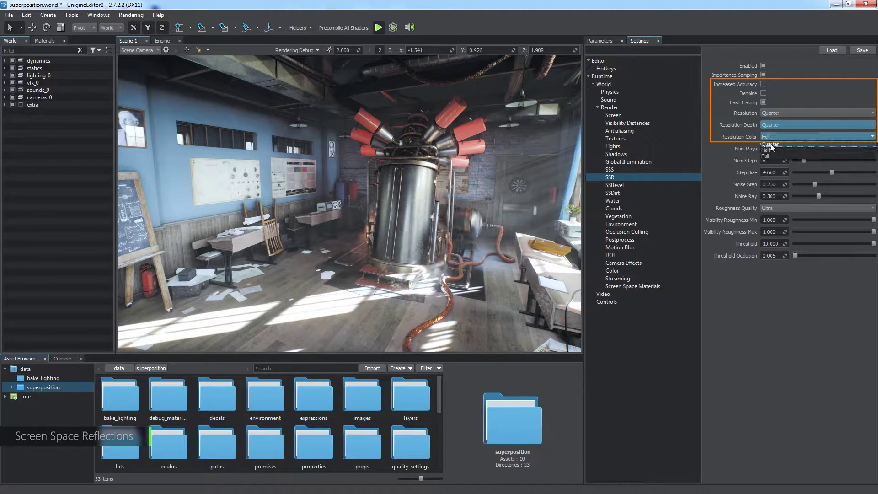
click(771, 133)
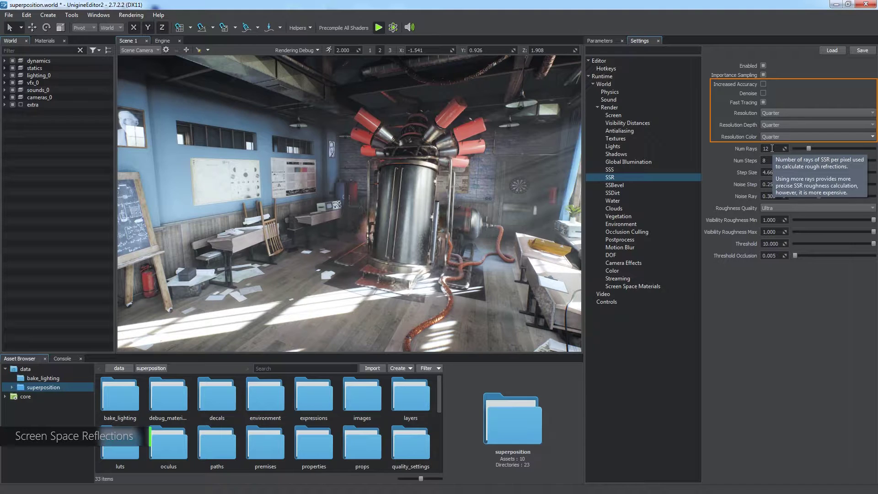
Set SSR Num Rays and Num Steps to 4 and Roughness Quality to Medium
double_click(771, 149)
text(4)
key(Tab)
text(4)
key(Return)
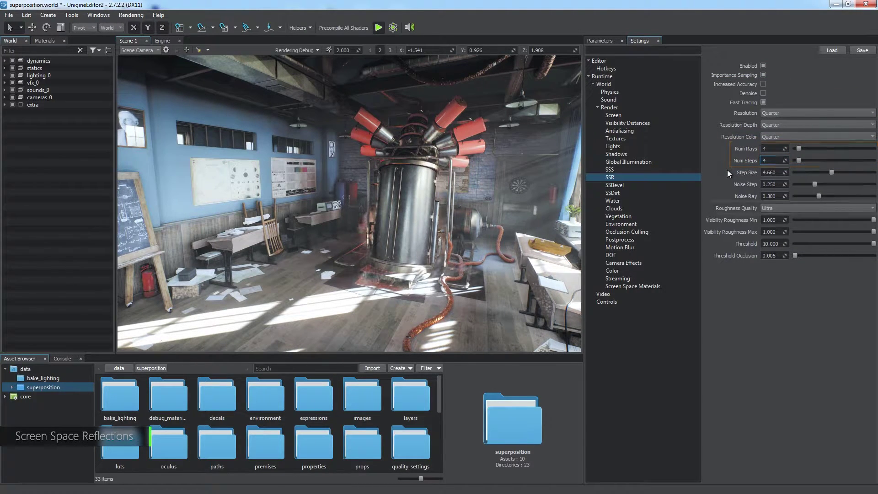
click(770, 208)
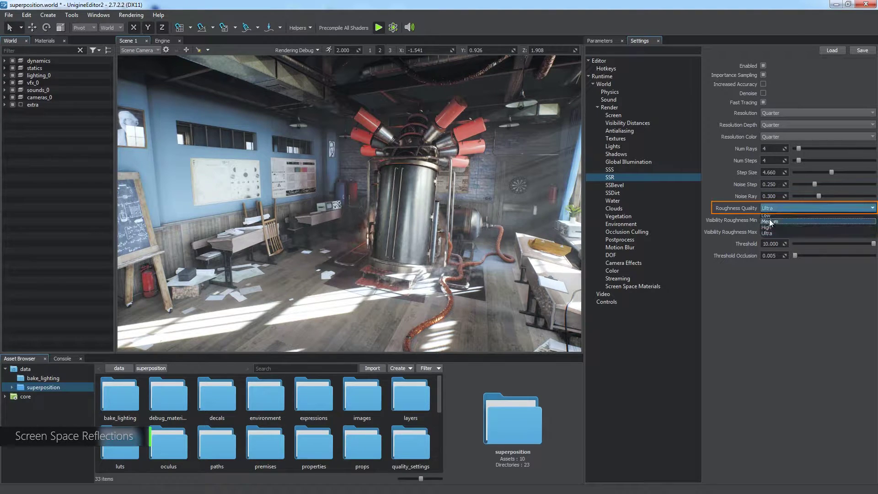
click(771, 220)
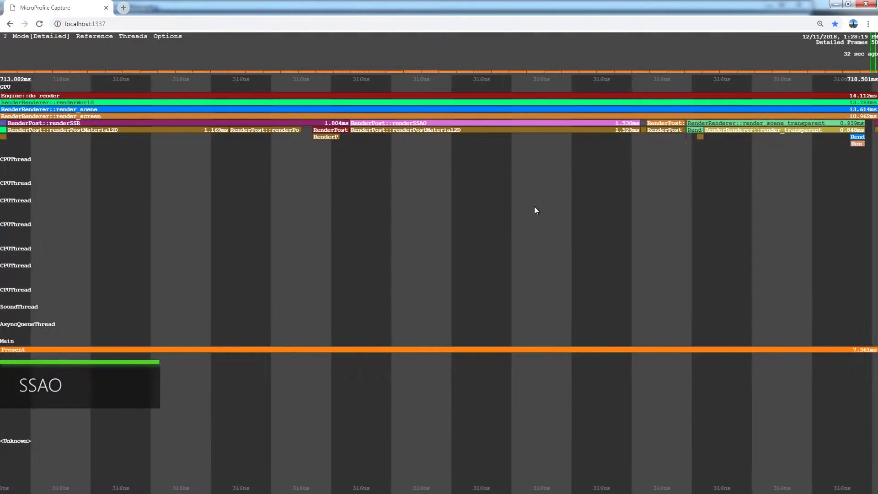
On the SSAO tab, uncheck Ray Tracing and Cavity, and set Quality Medium, Resolution Quarter
mouse_move(592, 126)
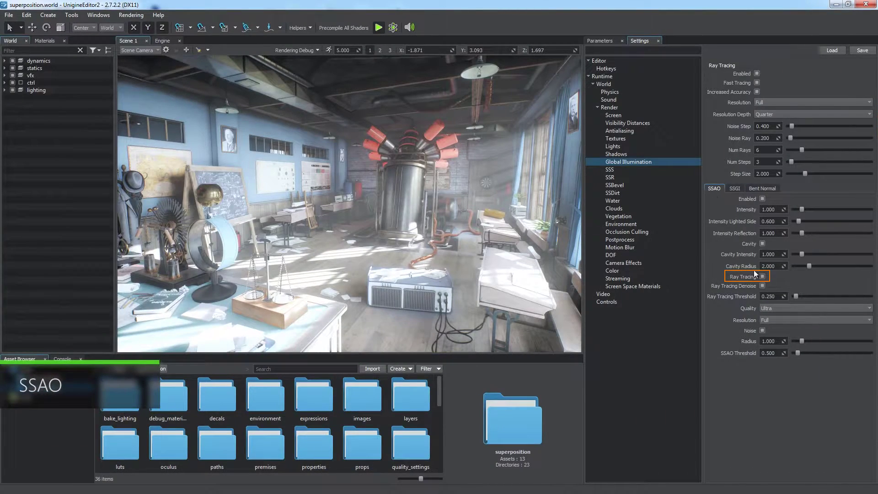
click(762, 276)
click(782, 308)
click(769, 321)
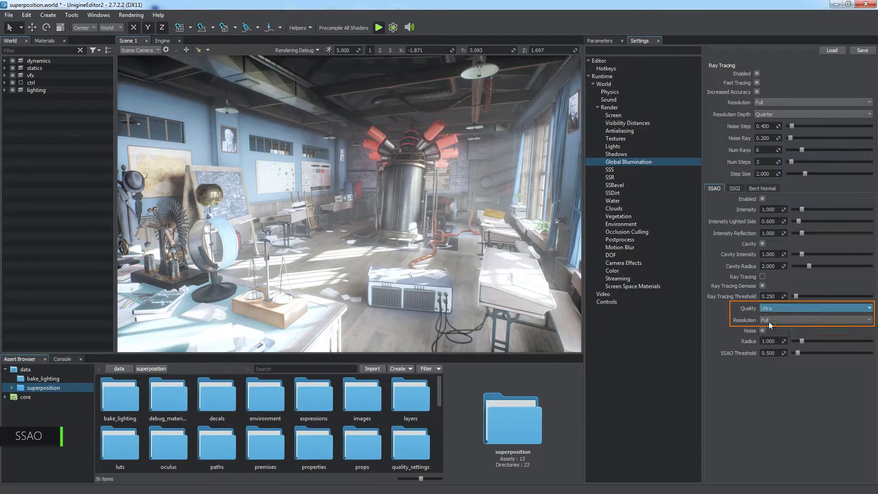
click(778, 321)
click(777, 327)
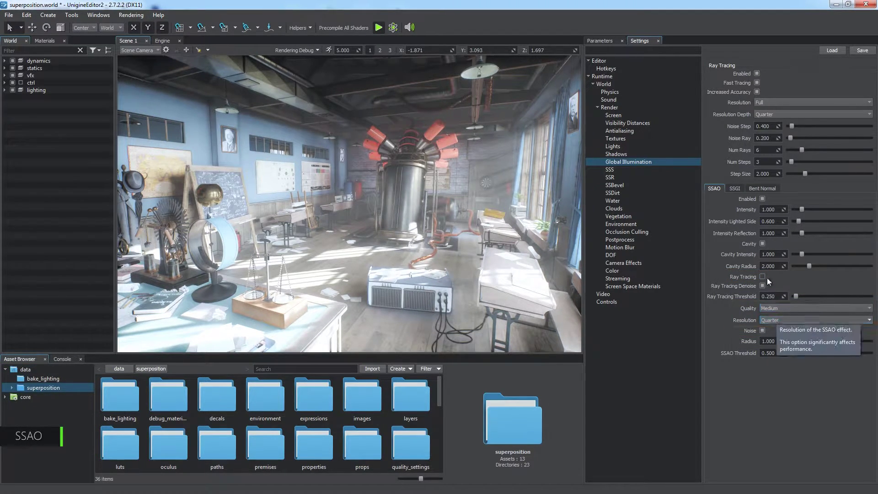
click(761, 243)
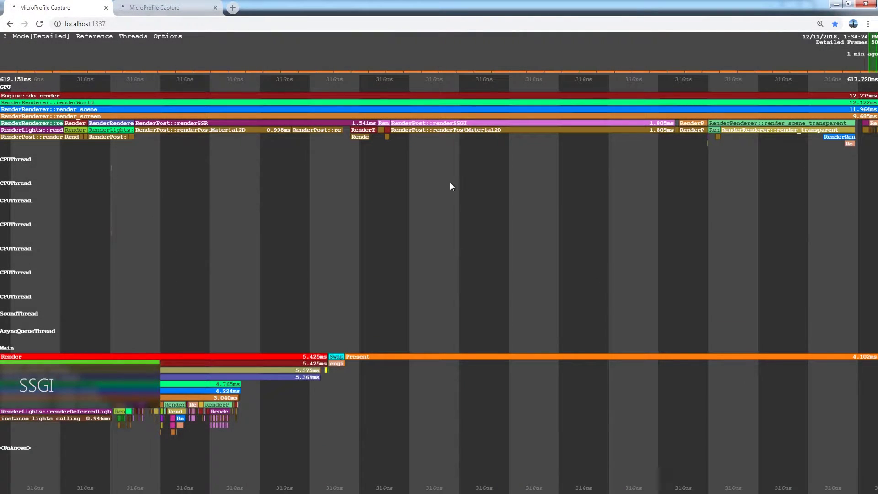
On the SSGI tab, set both Quality and Resolution Color to Quarter
mouse_move(538, 122)
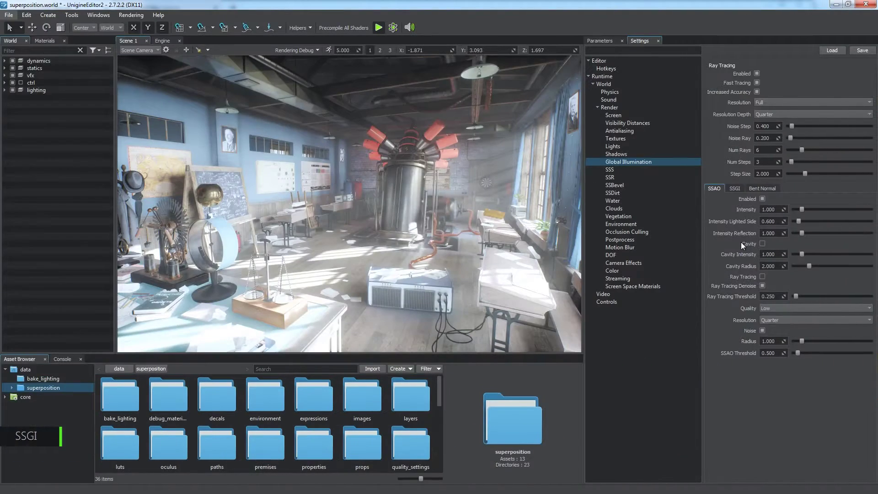
click(733, 187)
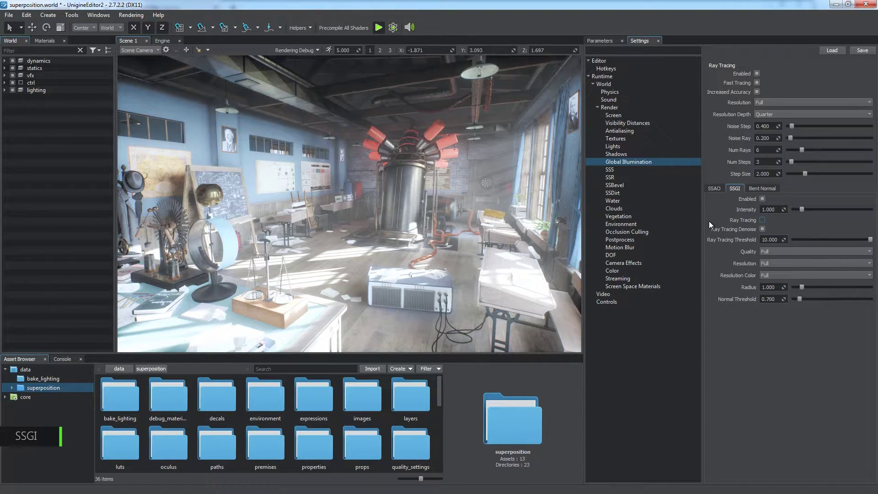
click(773, 251)
click(772, 259)
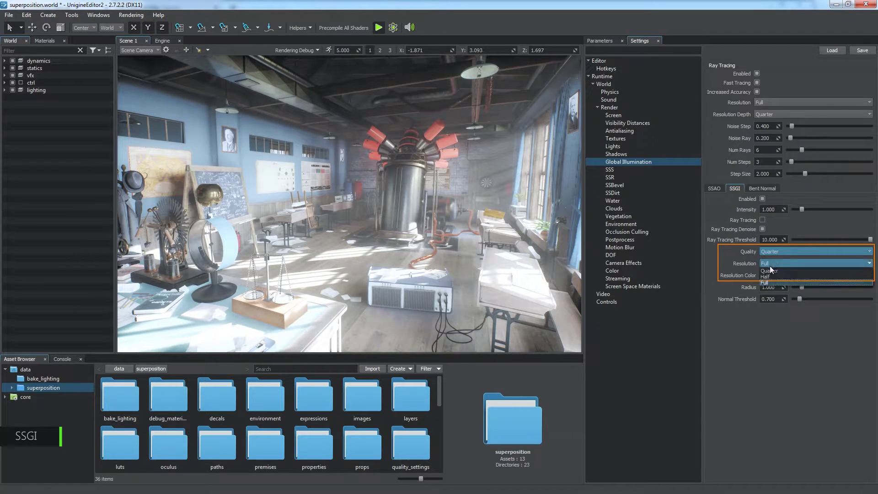
click(769, 275)
click(770, 283)
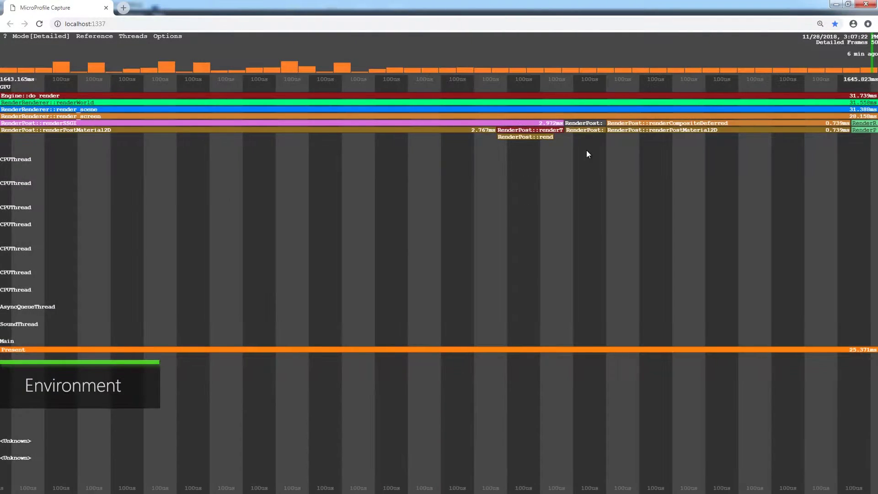
Turn off the Environment feature in the rendering settings
scroll(588, 154, up, 1)
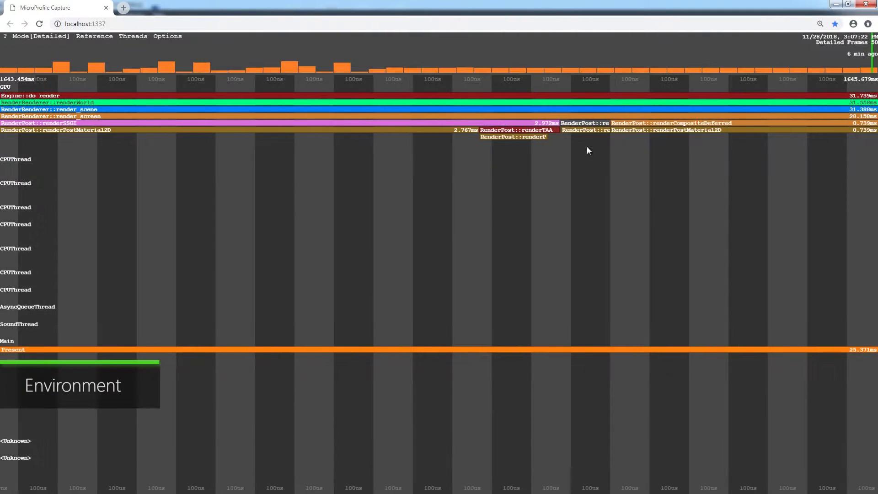
mouse_move(595, 122)
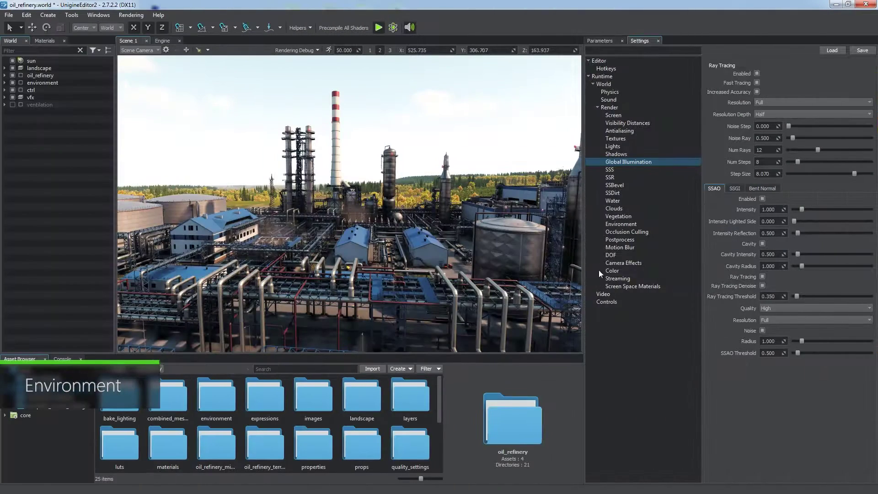
click(609, 225)
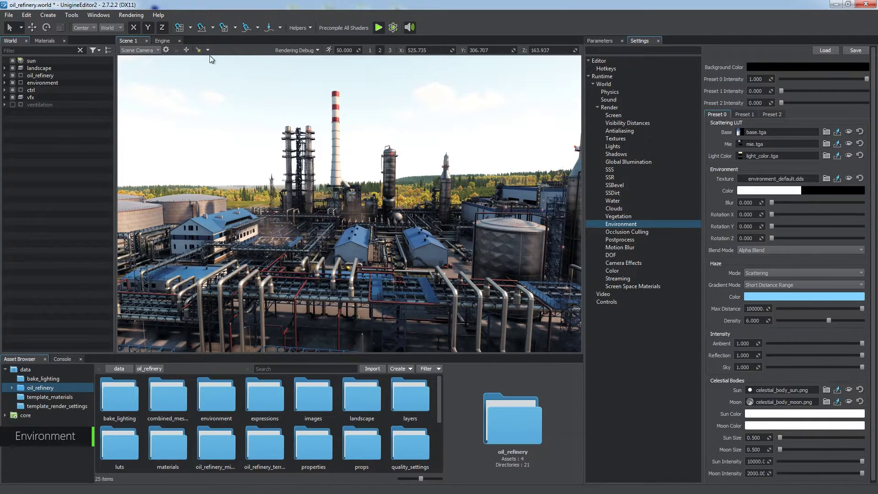
mouse_move(138, 75)
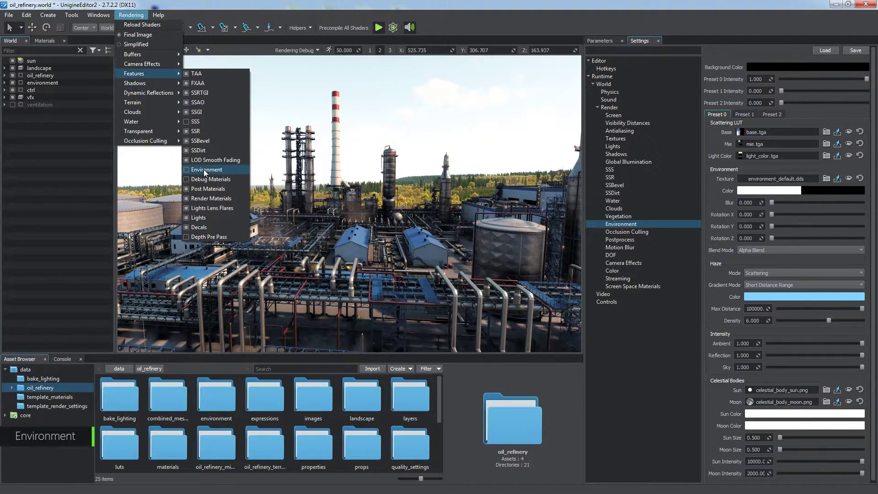
click(203, 169)
Add an ObjectSky node with inherited child material sky_base_0, reviewing its textures and states
right_click(334, 160)
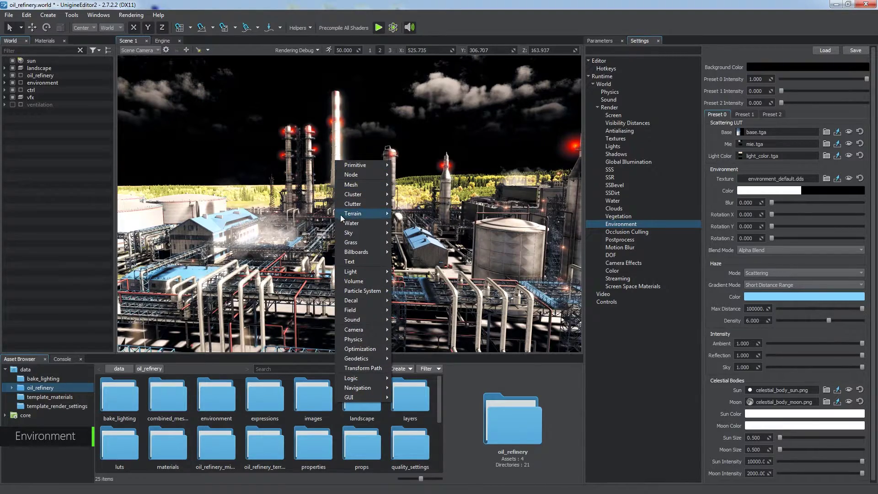
mouse_move(351, 233)
click(403, 233)
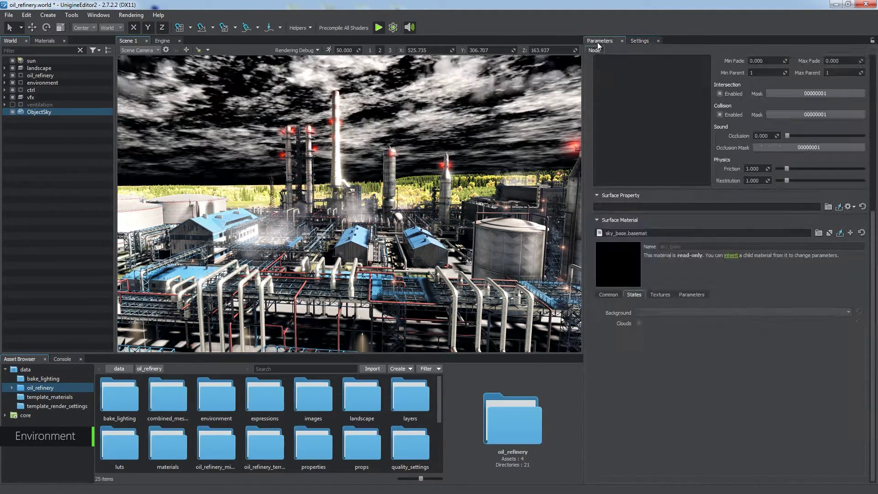
click(730, 256)
click(659, 294)
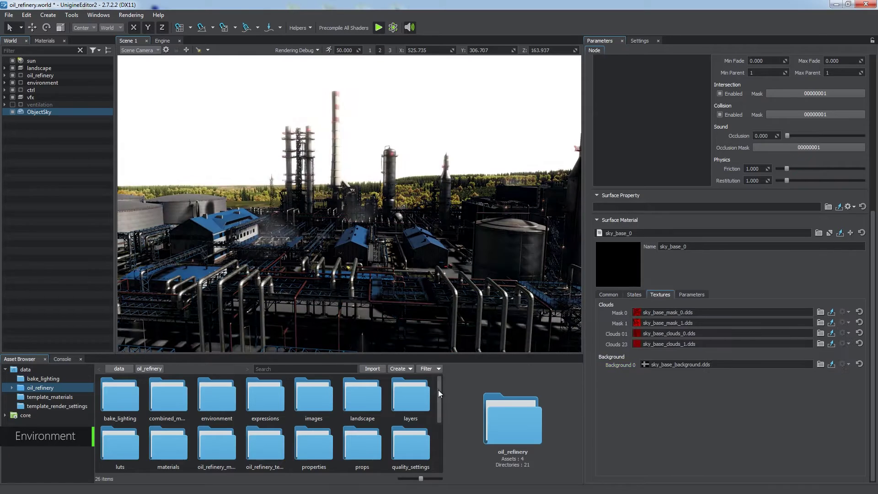
click(634, 294)
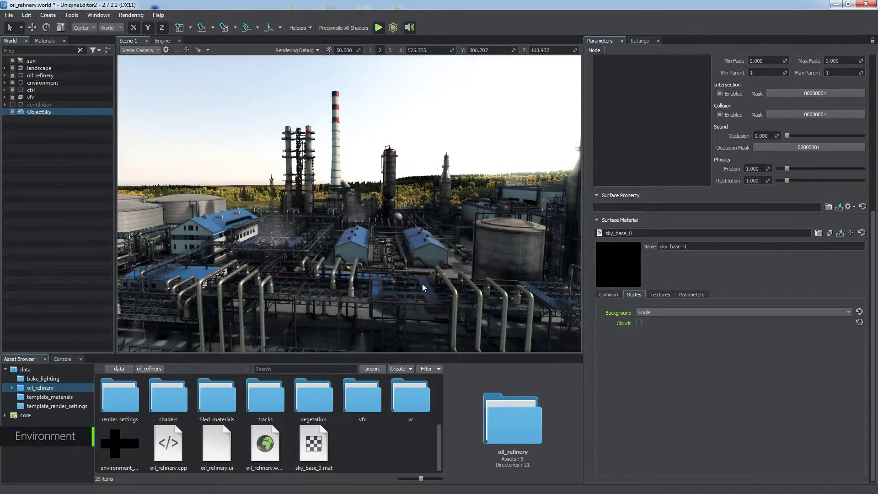
key(e)
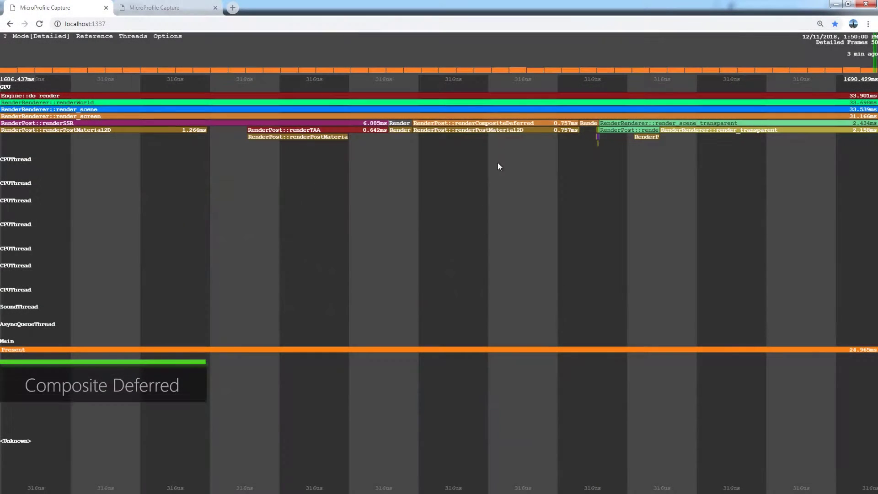
Review the Screen Space Materials settings and the Composite Deferred material field
mouse_move(515, 124)
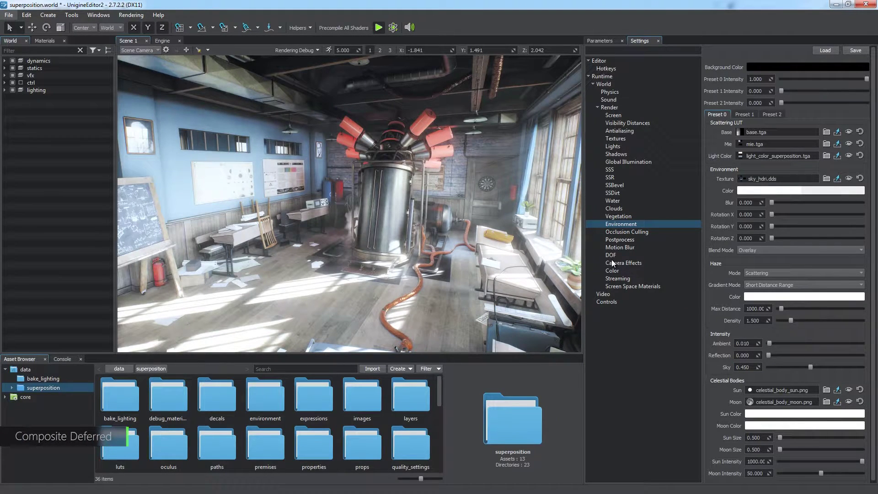
click(620, 287)
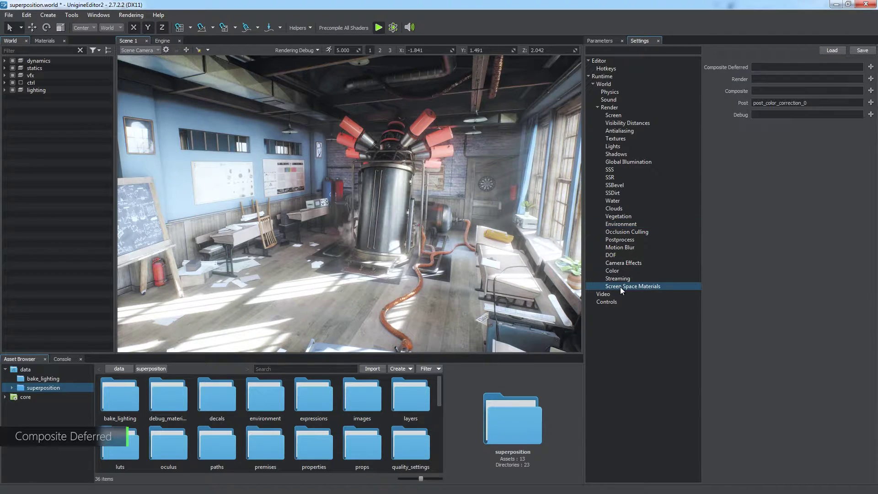
click(780, 67)
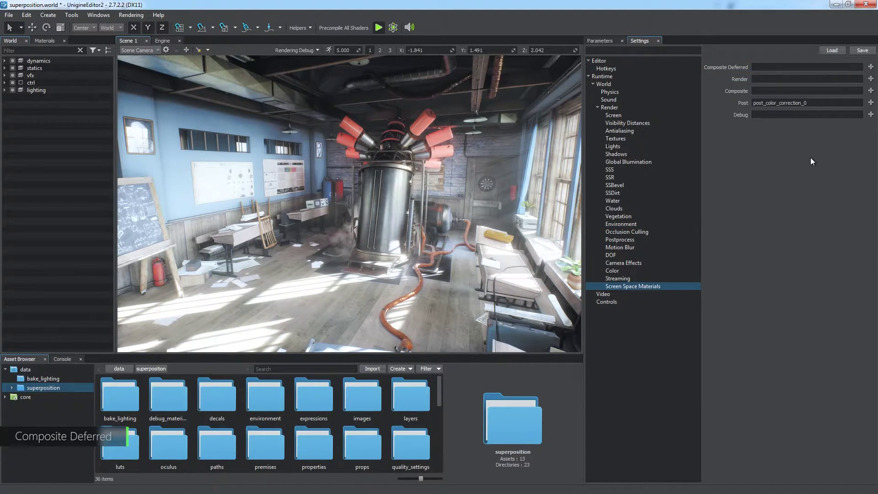
Browse the Rendering > Buffers debug views, then reach props/device_calculator in the Asset Browser
click(131, 15)
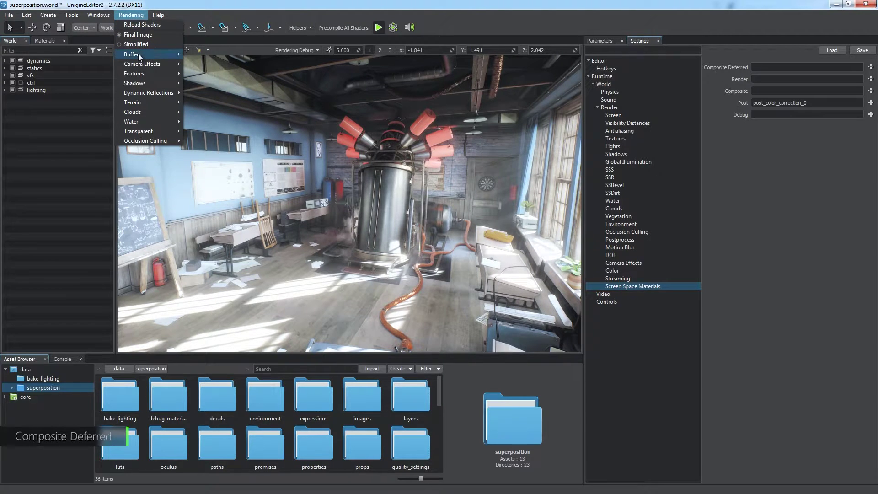
mouse_move(138, 53)
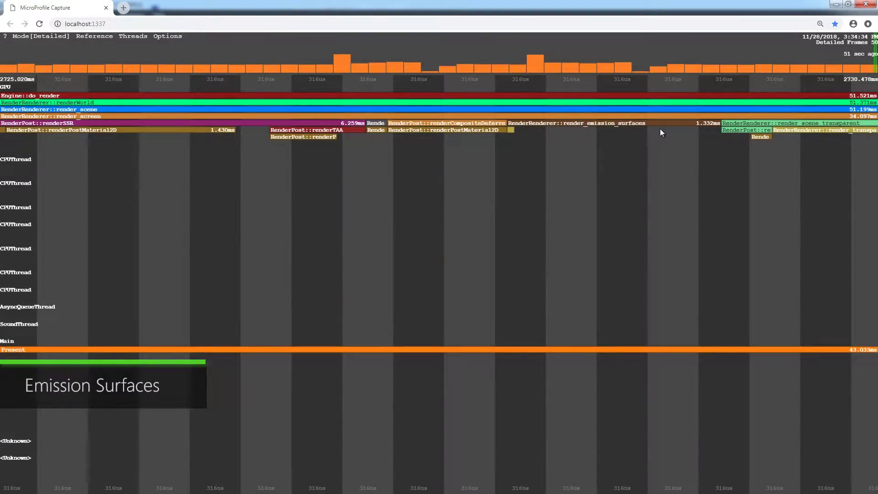
mouse_move(668, 125)
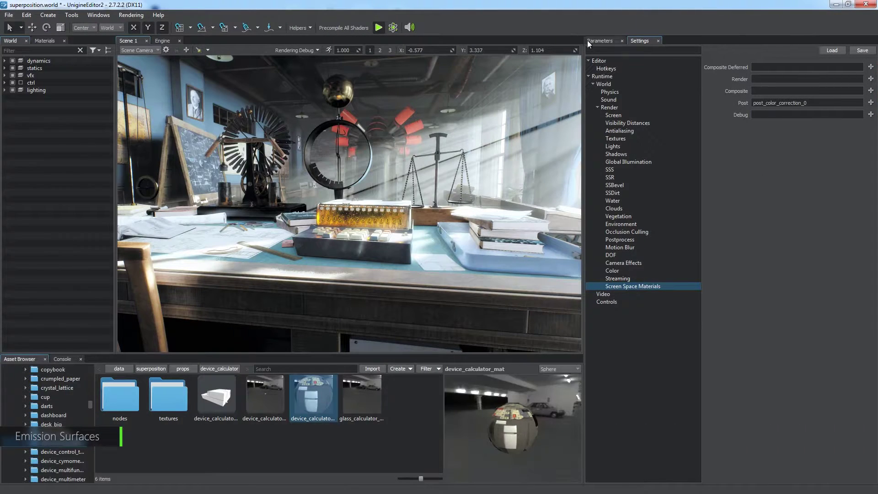
Disable Emission in device_calculator_mat's States, then inspect the Rendering > Transparent debug options
click(591, 40)
click(625, 109)
click(659, 221)
click(659, 221)
click(659, 221)
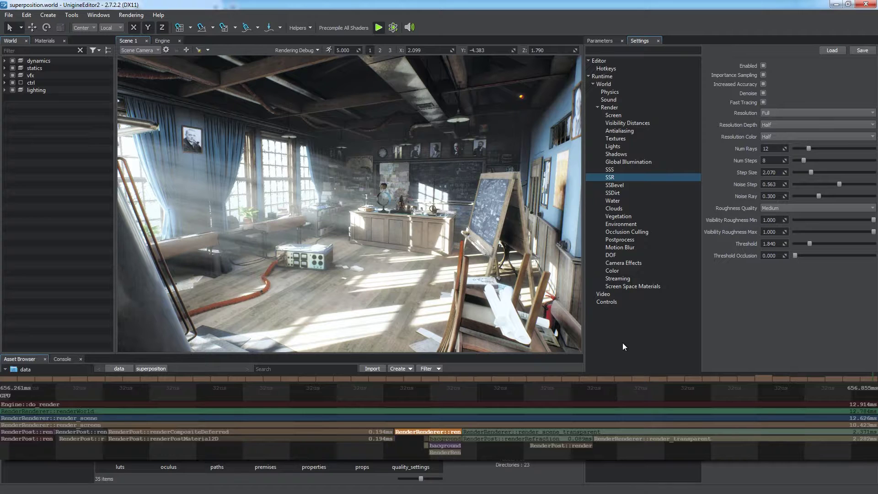
click(141, 15)
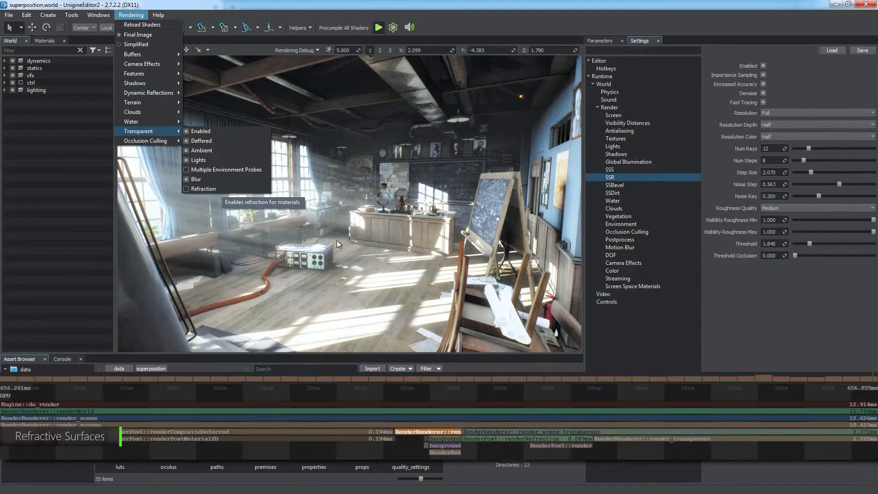
click(221, 191)
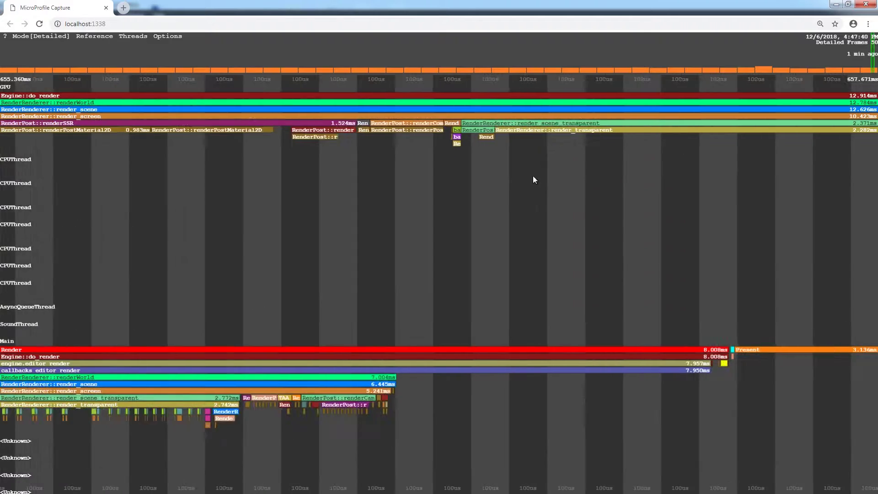
scroll(533, 182, down, 5)
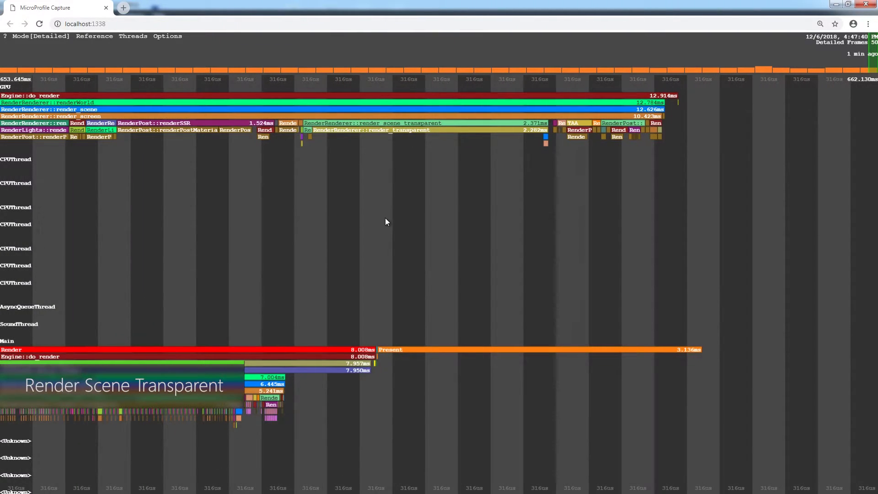
mouse_move(477, 125)
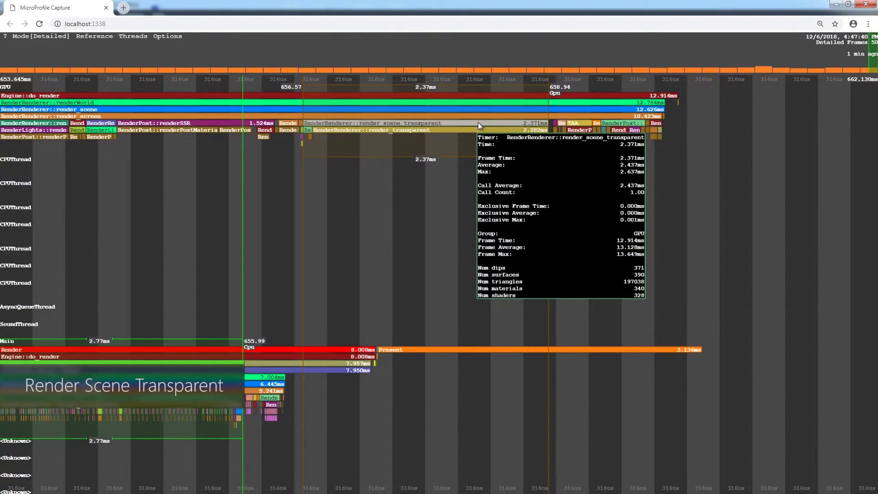
mouse_move(309, 131)
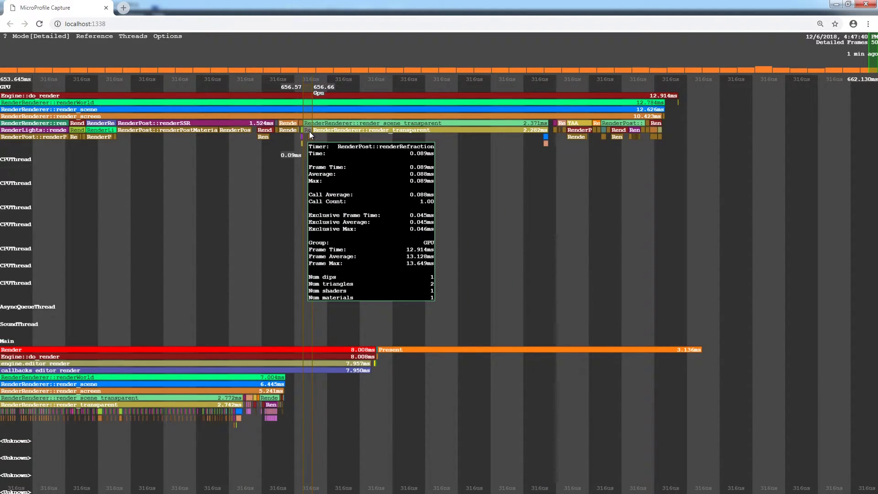
mouse_move(440, 130)
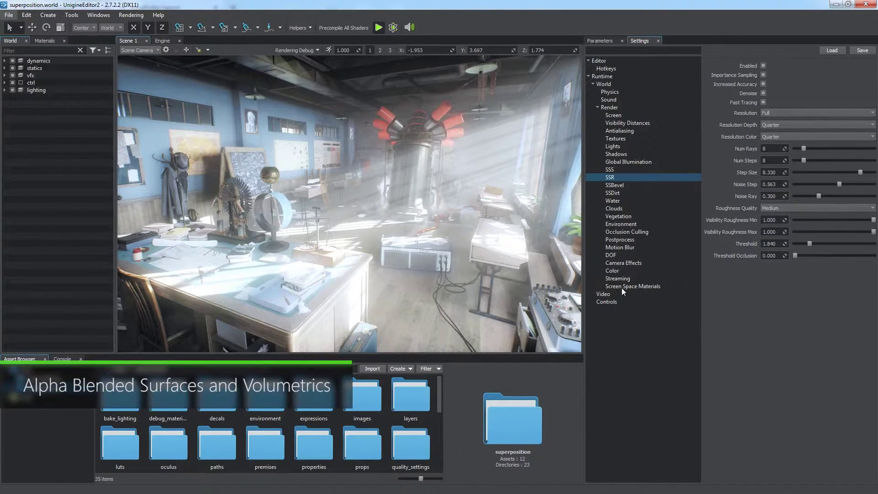
Toggle the Transparent helper bounds on in the viewport and back off
click(300, 27)
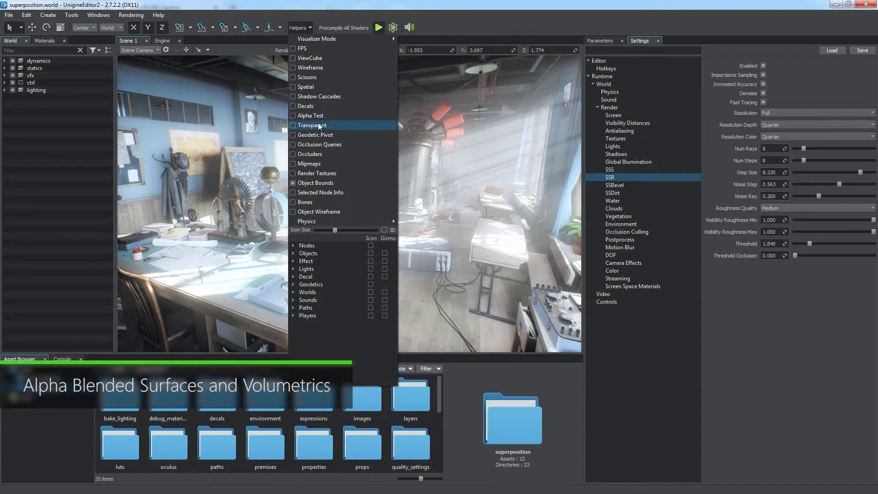
click(312, 124)
click(299, 27)
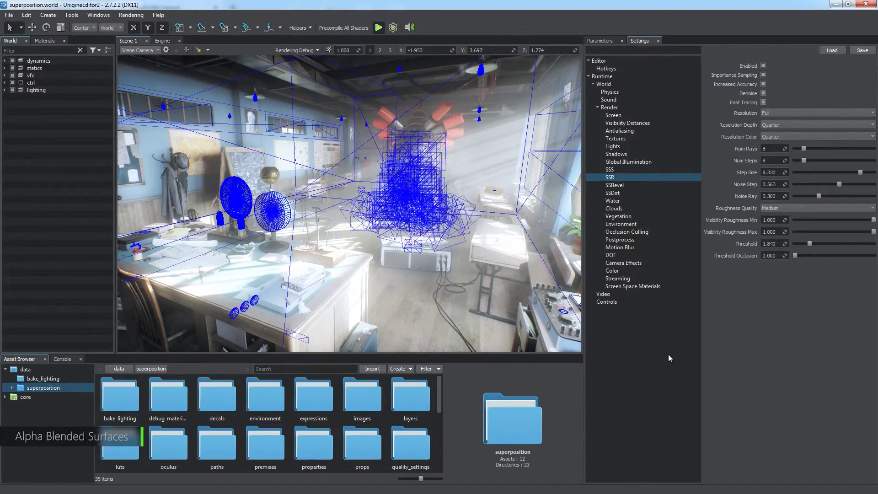
click(302, 26)
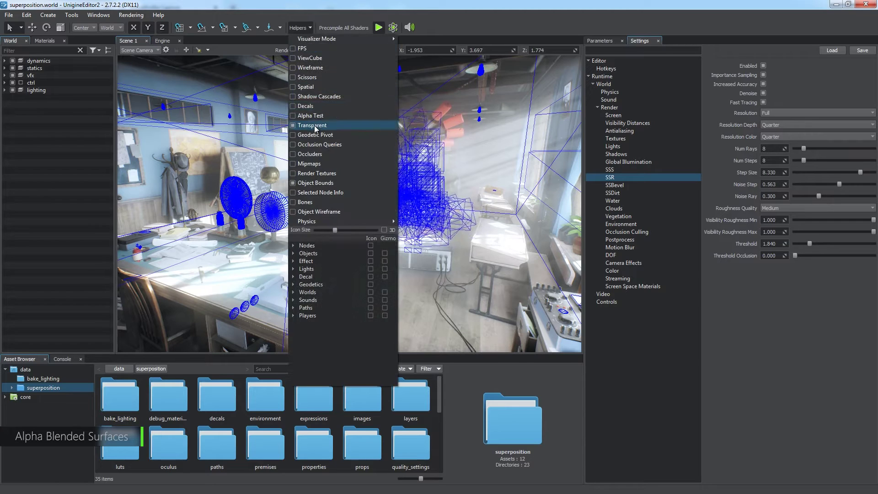
click(304, 27)
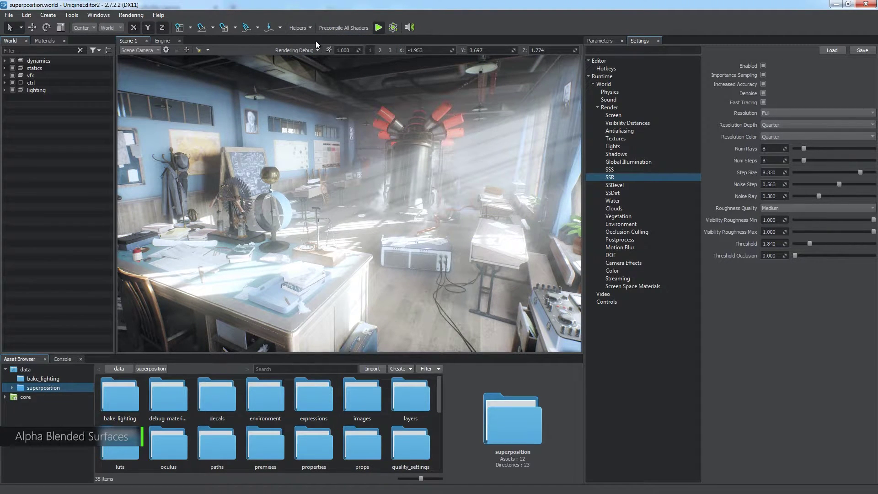
Limit per-object lights to 1 Voxel Probe and 2 Environment Probes
click(614, 146)
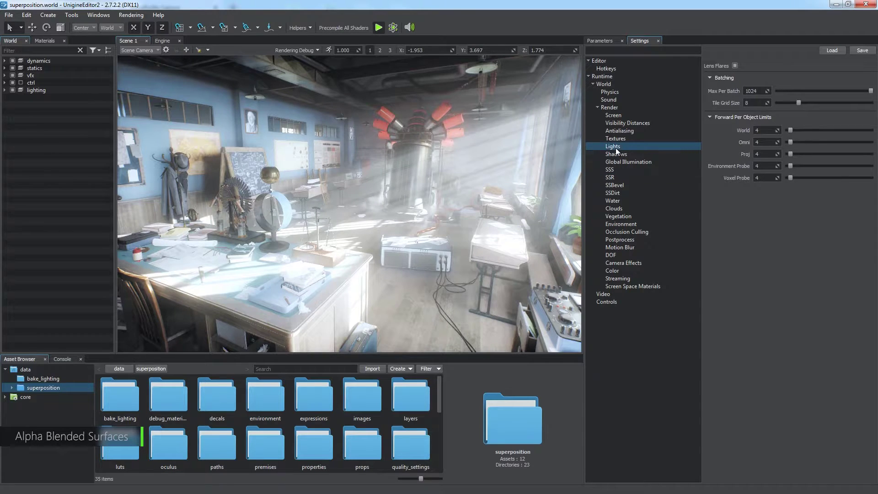
double_click(762, 178)
text(1)
double_click(764, 166)
key(Return)
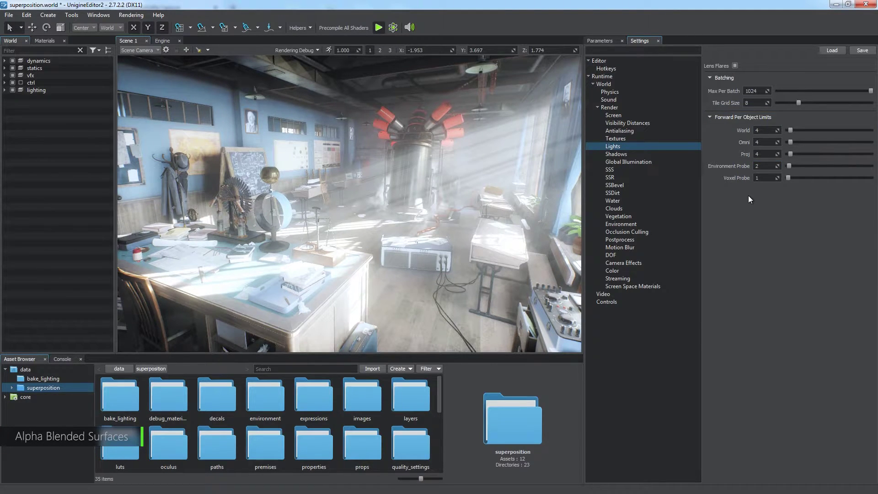
click(139, 19)
mouse_move(159, 131)
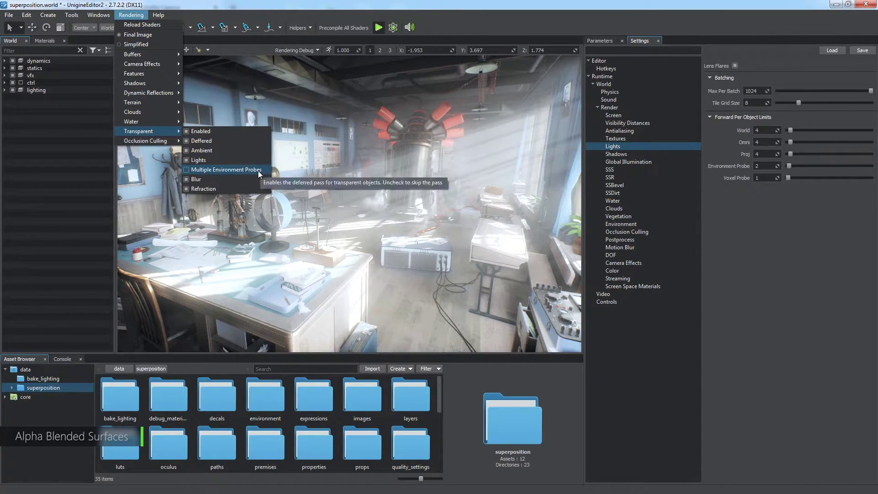
Select the sun_shafts node under lighting and drag its material Samples down to 39.936
click(309, 4)
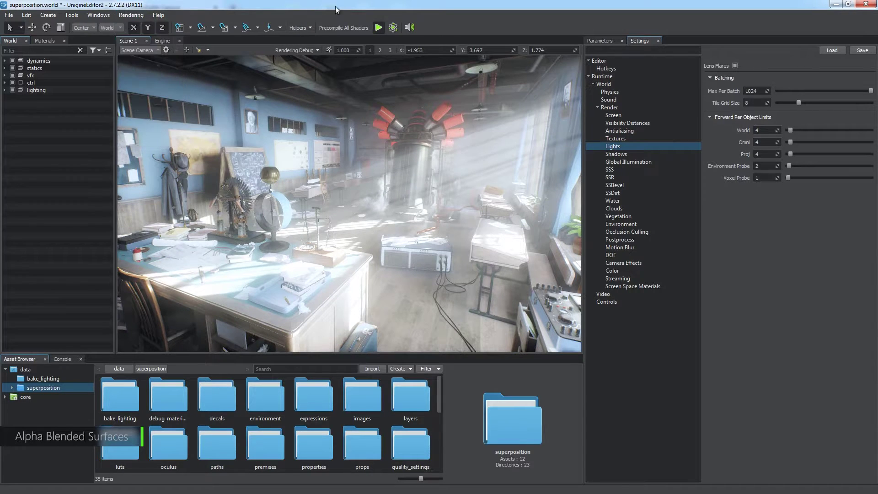
click(6, 91)
click(36, 133)
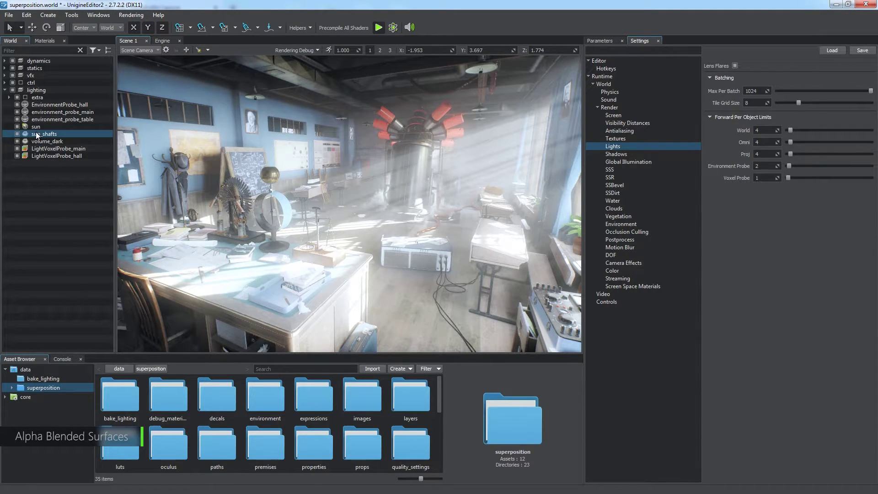
click(586, 41)
click(691, 294)
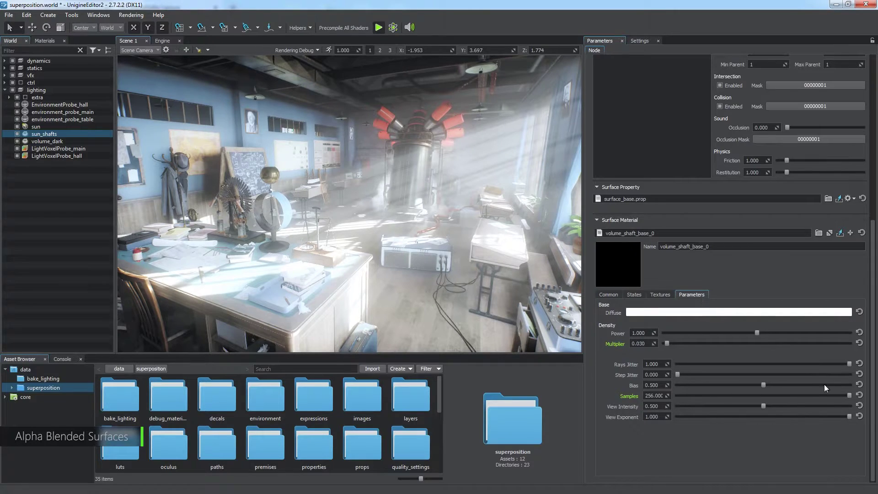
drag(829, 394, 684, 396)
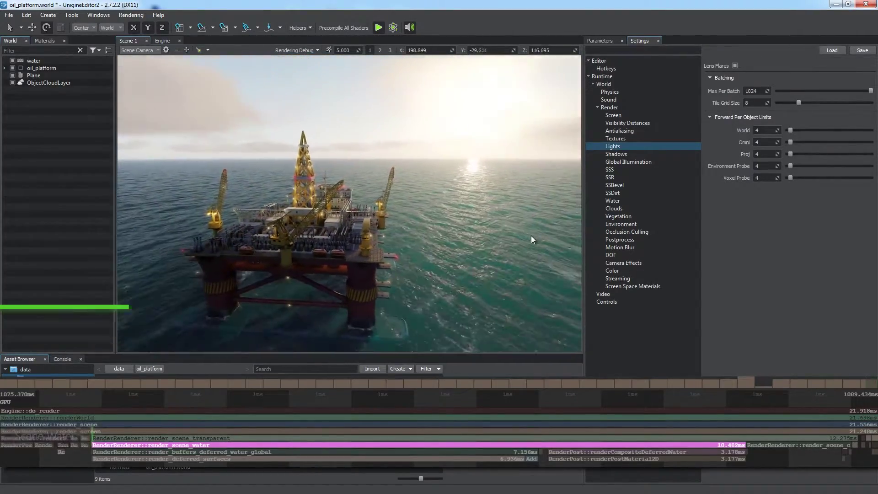
Set water SSR Quality Low without Increased Accuracy, Refraction Medium and Anisotropy 1x
click(618, 201)
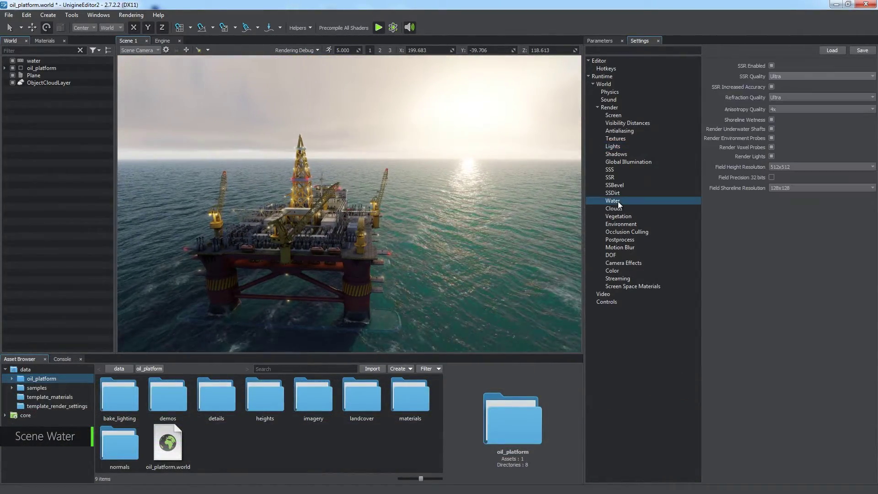
click(786, 75)
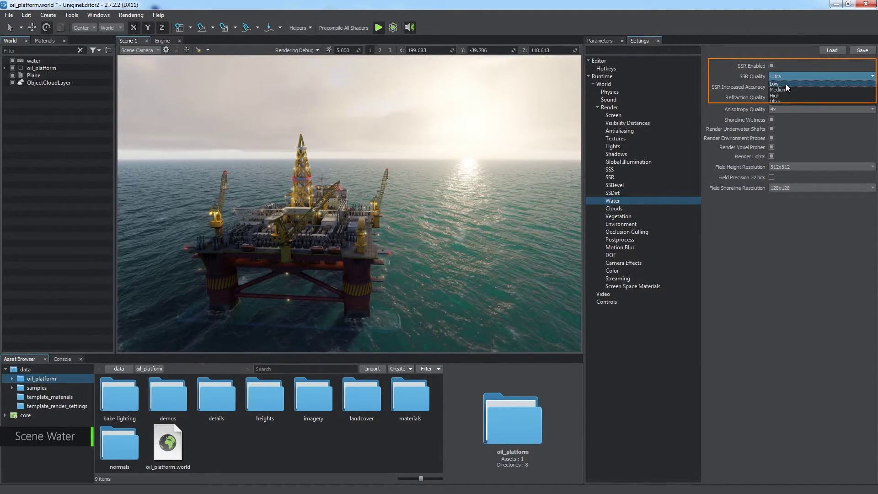
key(Escape)
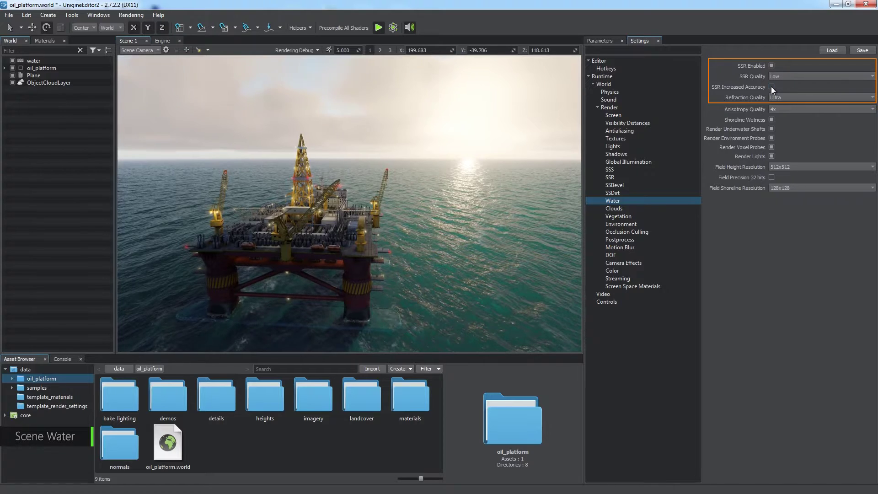
click(771, 87)
click(788, 97)
click(791, 111)
click(790, 107)
click(787, 115)
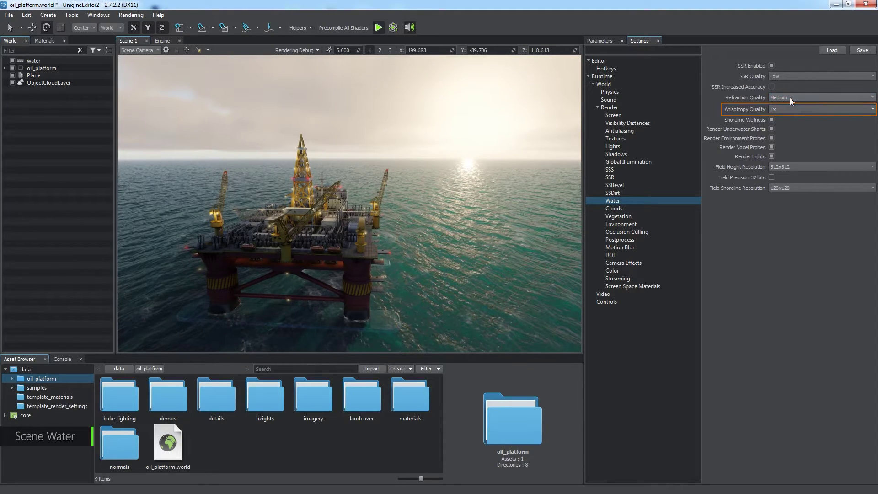
Turn off water Shoreline Wetness, Underwater Shafts, Environment Probes and Voxel Probes
click(771, 119)
click(772, 128)
click(772, 147)
click(772, 137)
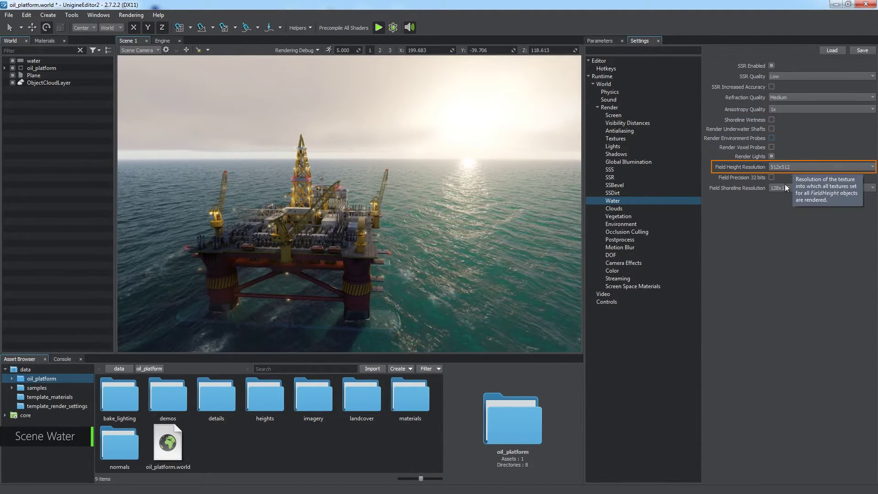
click(494, 237)
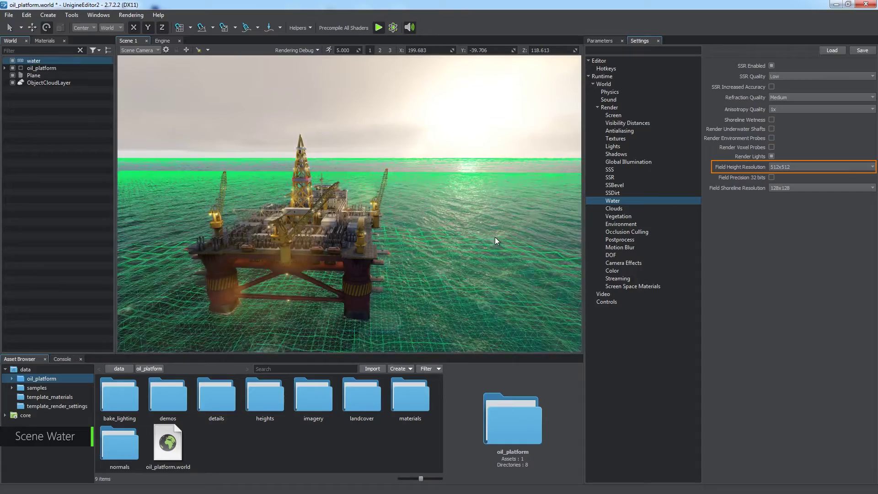
Retune the water material's Geometry tessellation, lowering Max Tesselation Factor to 3.712
click(598, 40)
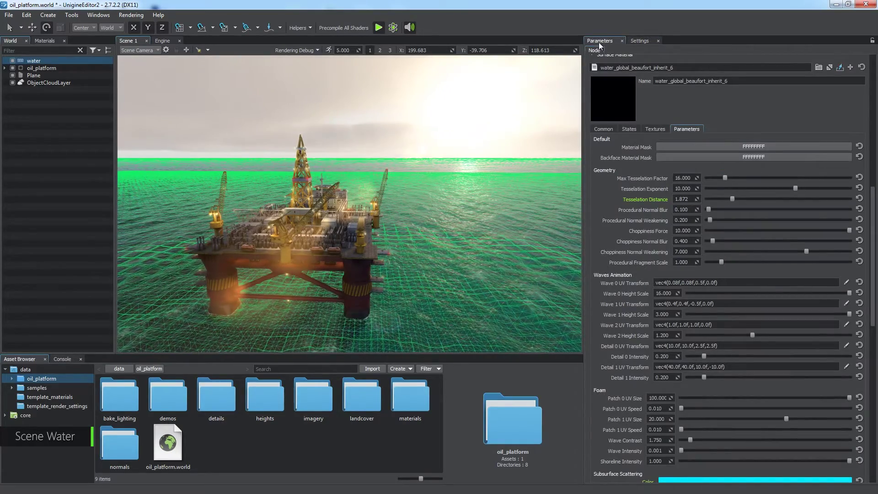
drag(731, 200, 711, 200)
click(772, 188)
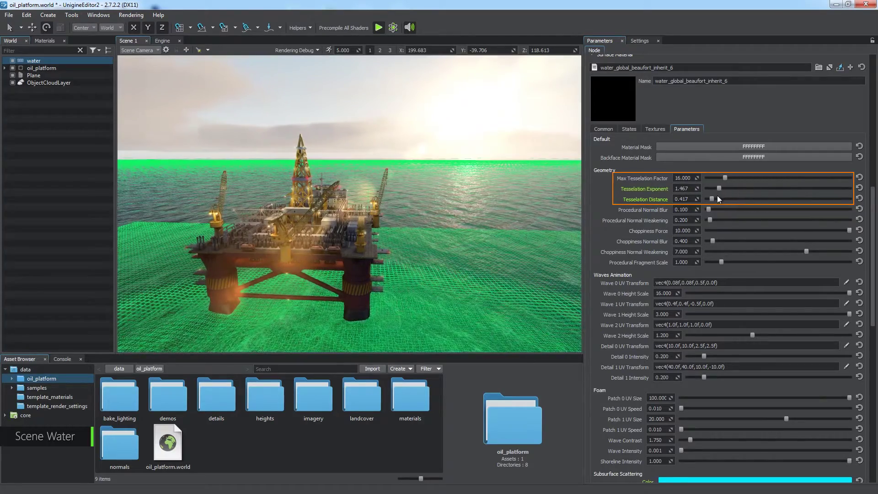
click(774, 189)
click(722, 178)
drag(722, 178, 799, 183)
click(737, 200)
drag(715, 178, 712, 177)
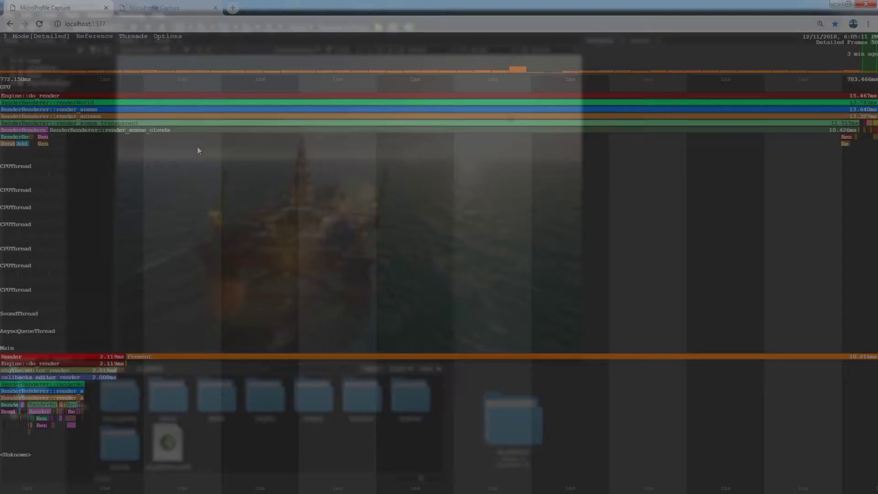
Set cloud Samples Count to Medium and Dynamic Coverage Resolution to 512x512
mouse_move(214, 130)
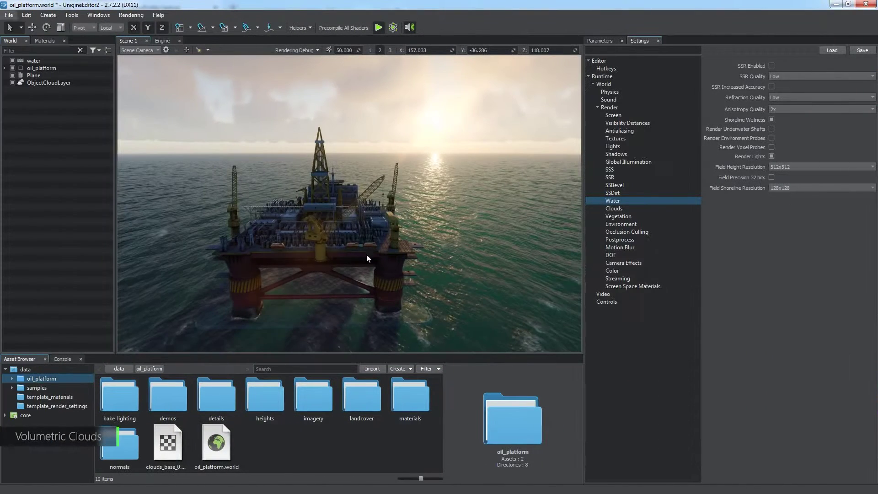
right_drag(366, 254, 486, 171)
click(612, 209)
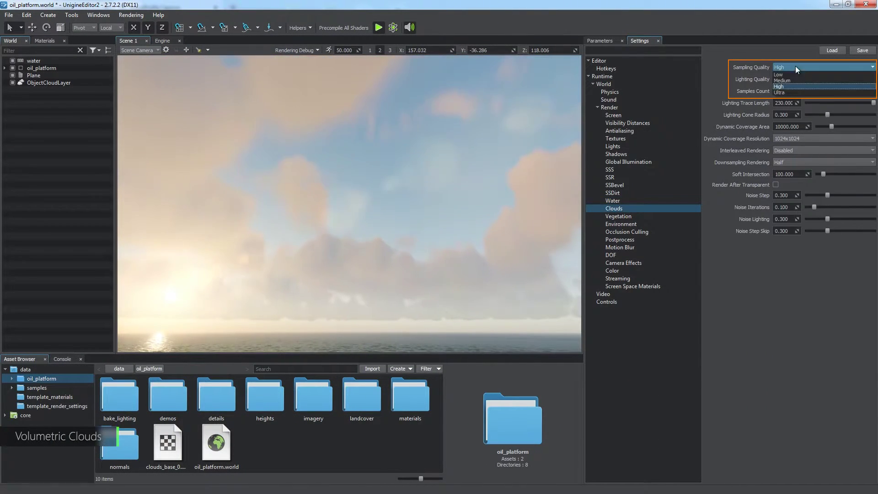
click(792, 90)
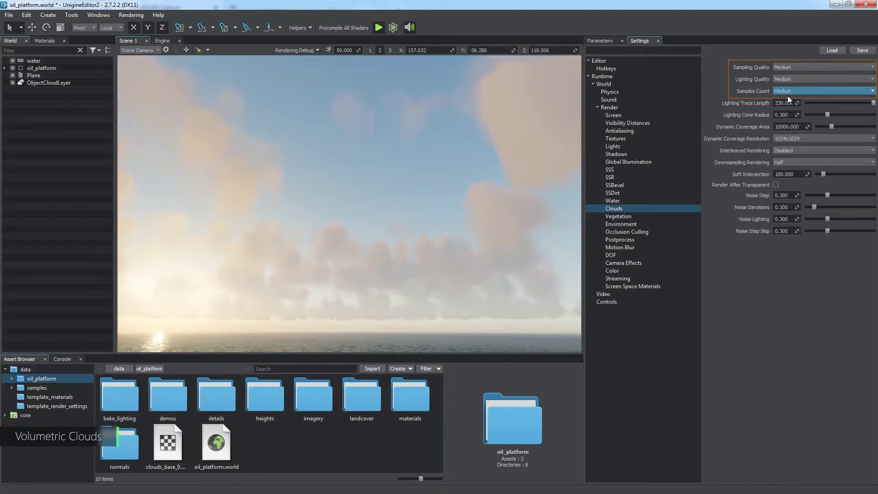
click(782, 106)
click(803, 136)
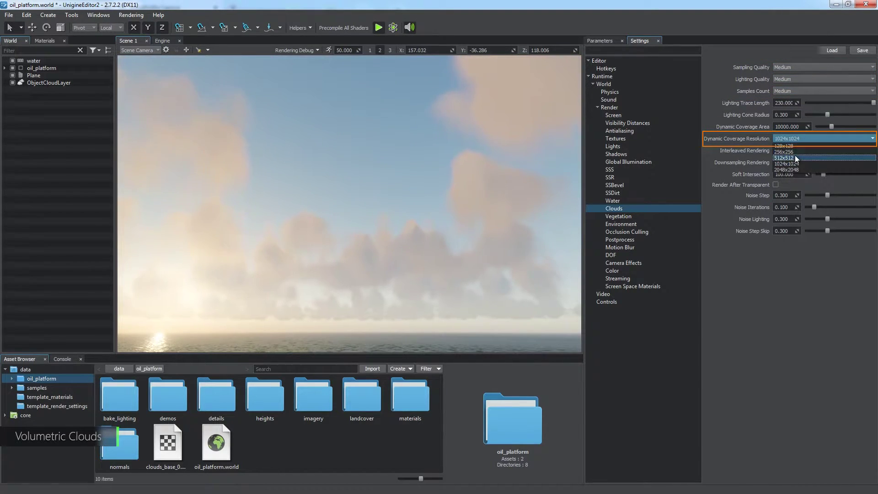
click(795, 155)
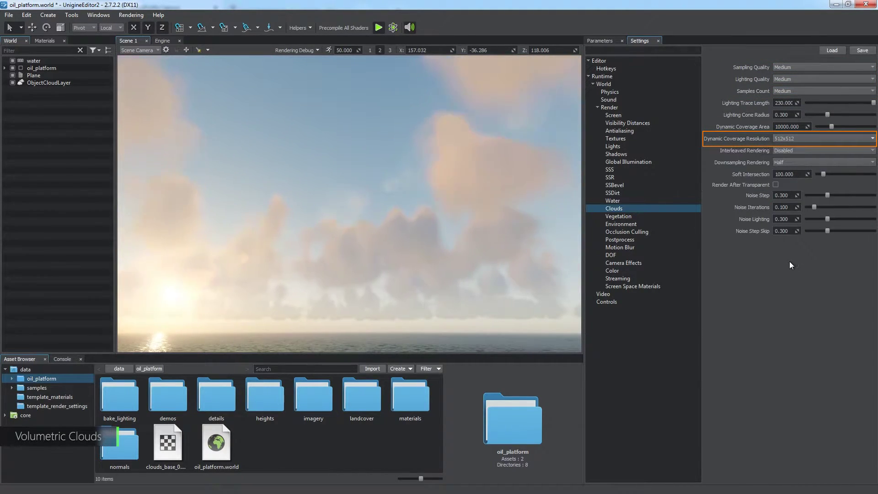
Keep cloud Interleaved Rendering Disabled and Downsampling Rendering at Half
click(800, 149)
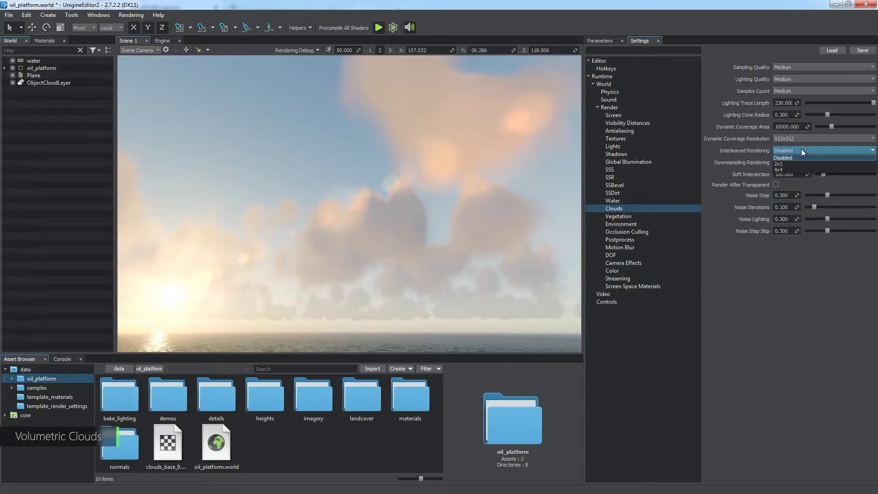
click(801, 150)
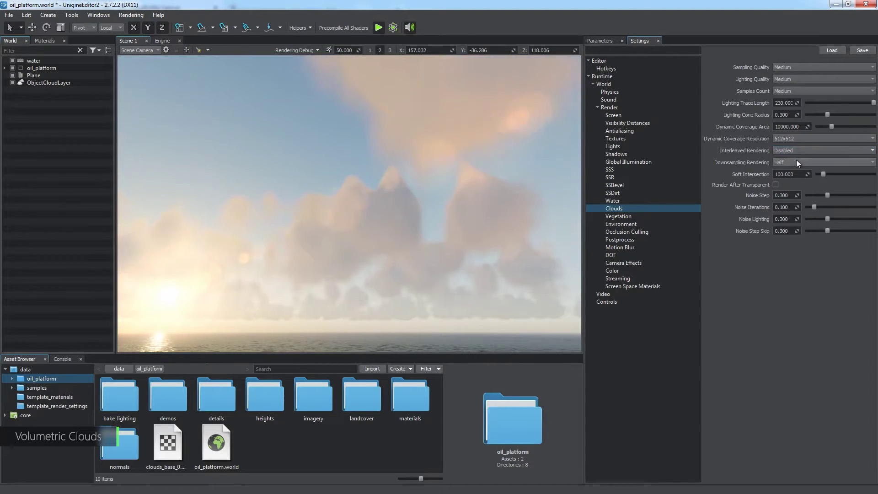
click(797, 161)
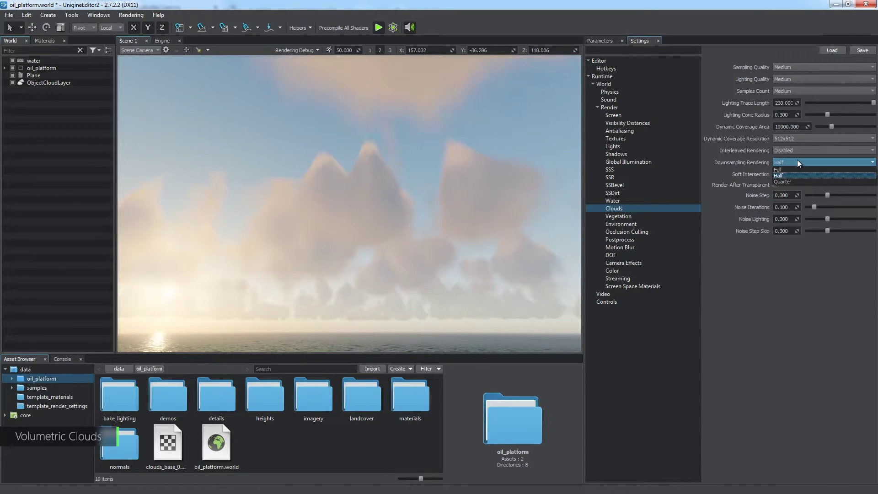
click(797, 161)
right_drag(537, 213, 483, 251)
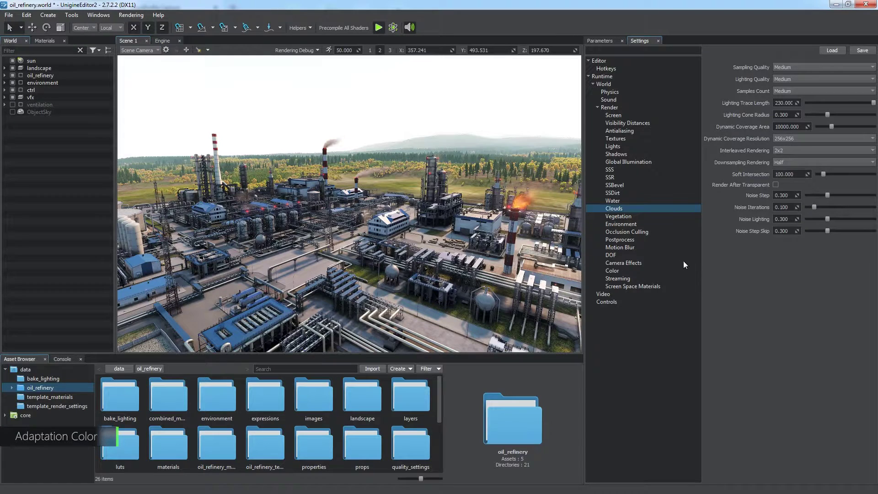
Switch Camera Effects Exposure Mode to Static and raise Exposure to keep the scene bright
click(664, 263)
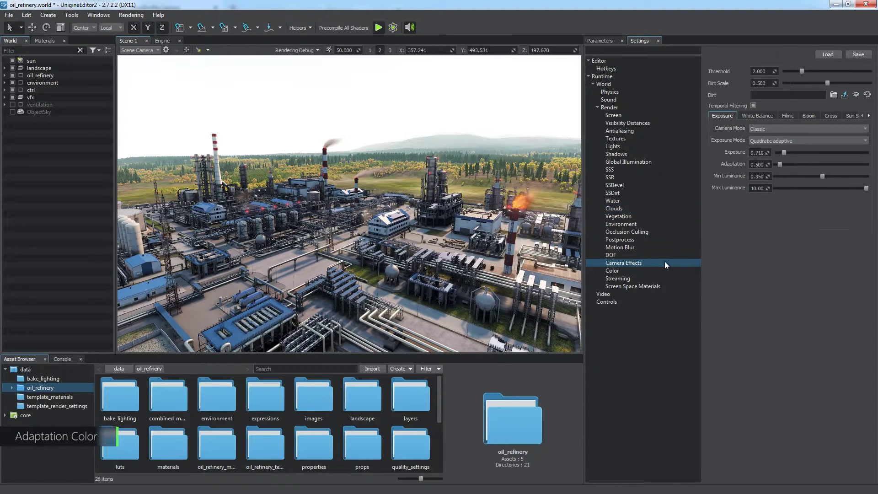
click(759, 115)
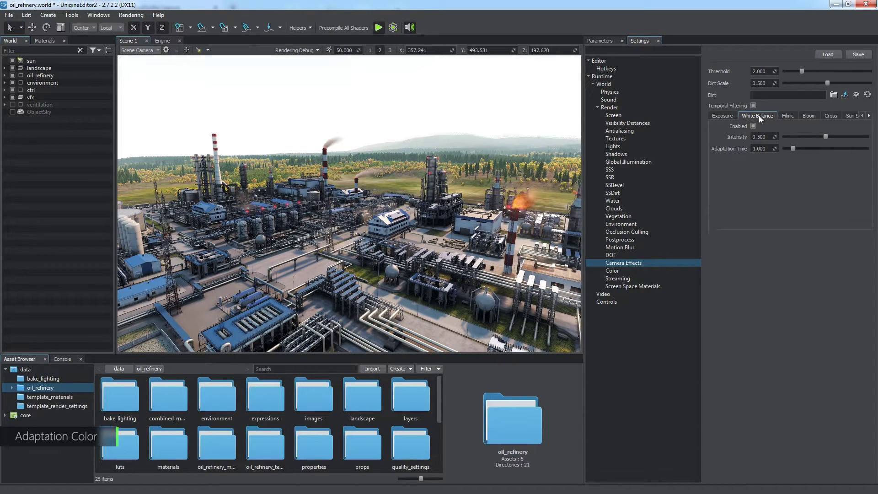
click(723, 116)
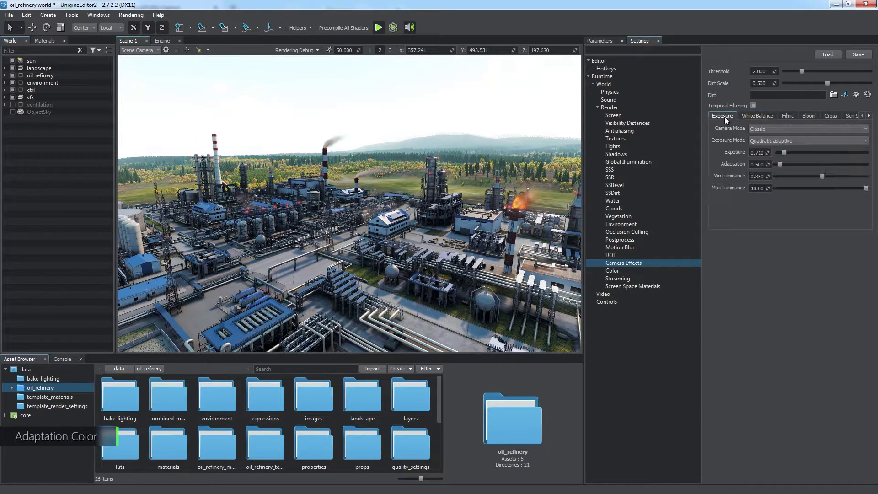
click(764, 140)
click(794, 145)
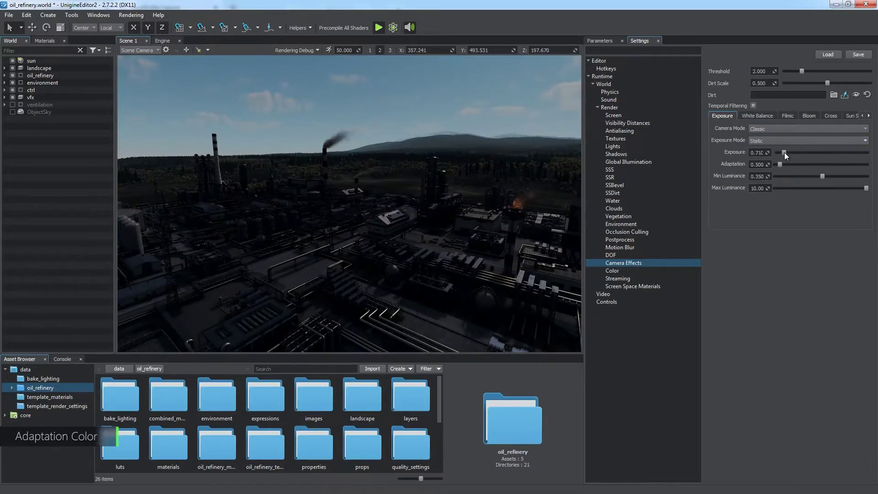
drag(784, 153, 796, 154)
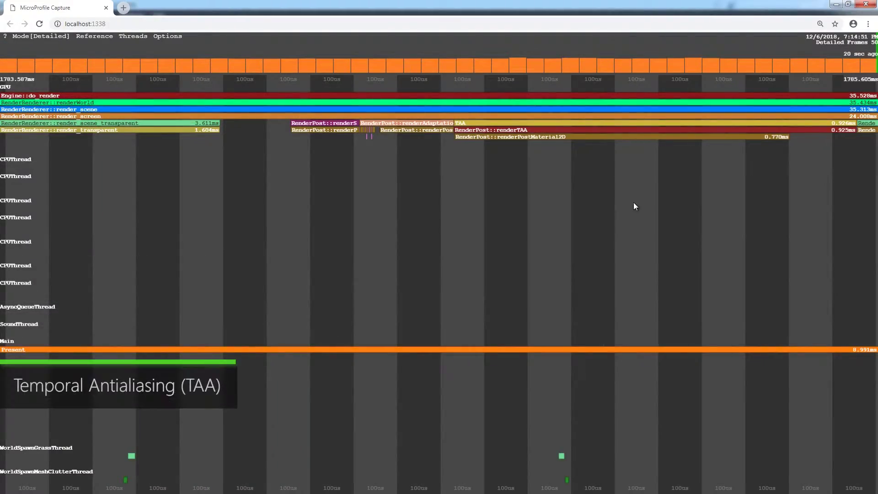
In Antialiasing settings, untick Fix Flicker, Color Clamping, Fix Blur, Antialiasing In Motion and Velocity Clamping
drag(635, 206, 450, 215)
mouse_move(522, 123)
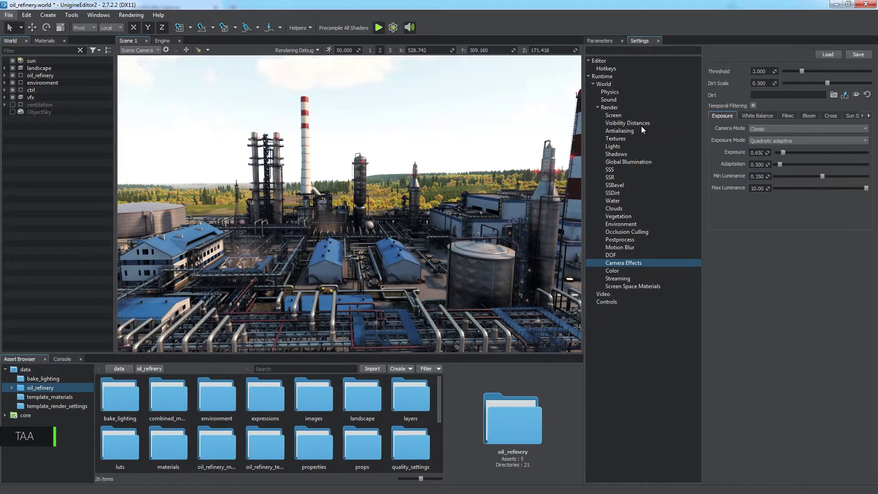
click(641, 129)
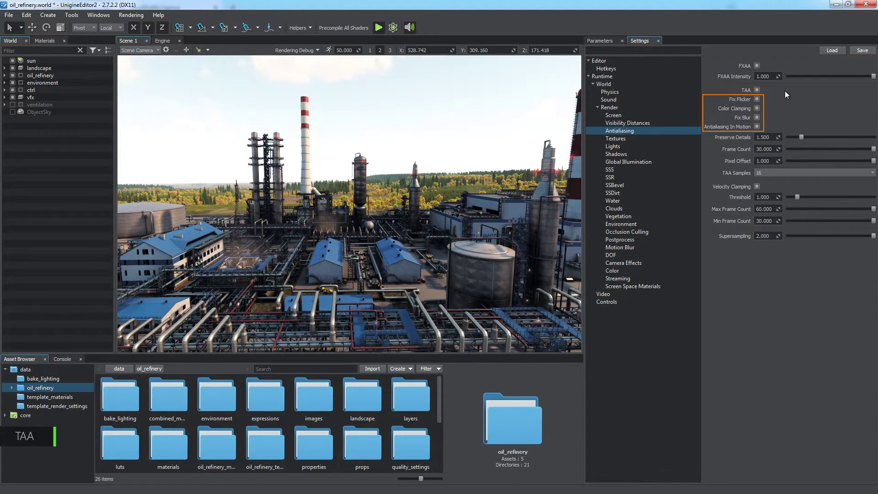
click(757, 99)
click(757, 108)
click(757, 117)
click(757, 126)
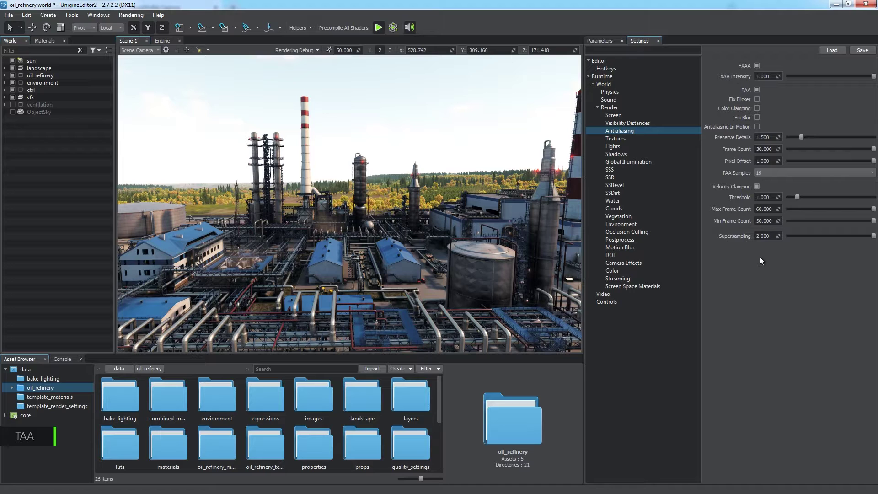
click(757, 186)
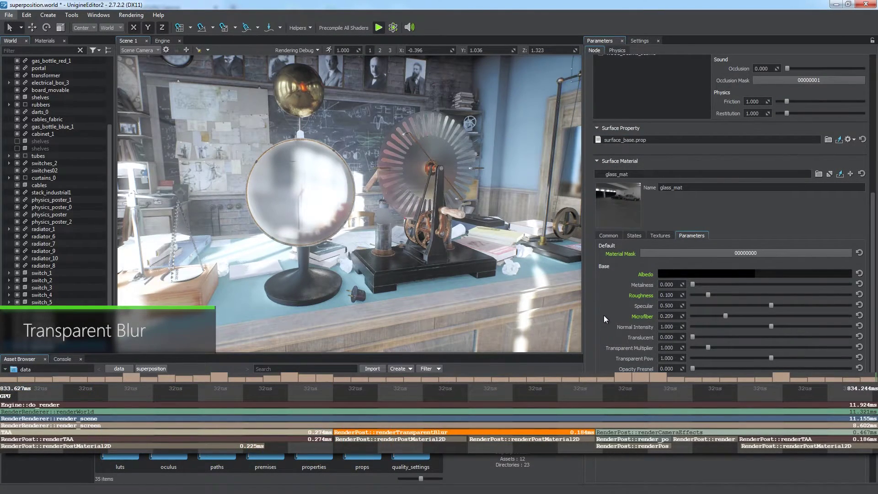
Drag glass_mat's Transparent Blur slider down to 0.098
drag(711, 410, 690, 410)
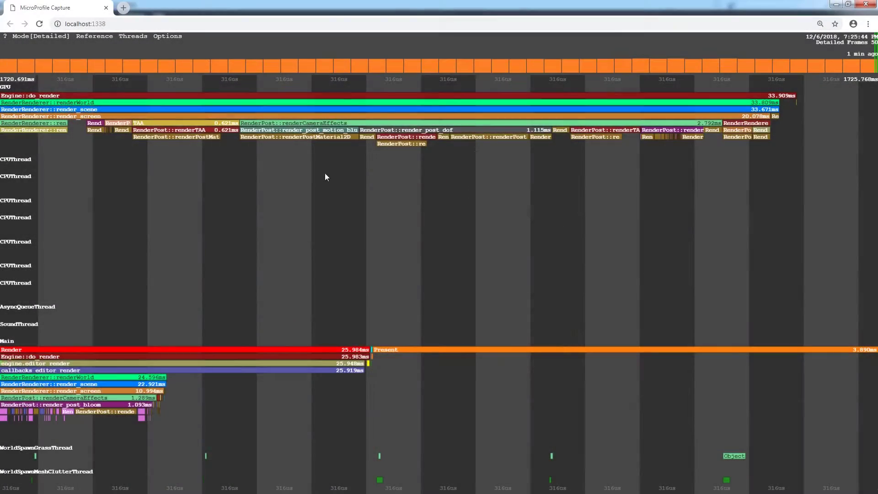
Set motion blur Velocity 0.2, Maximum Velocity 1 and Num Steps 8
mouse_move(386, 123)
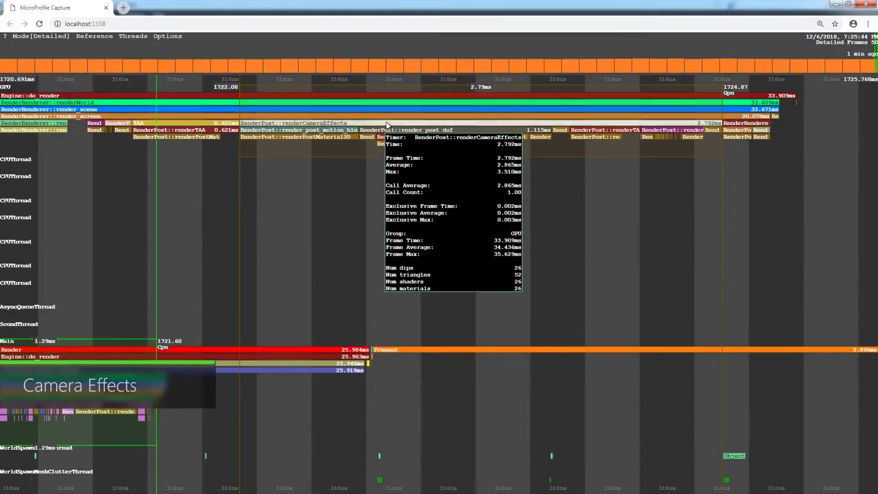
mouse_move(357, 133)
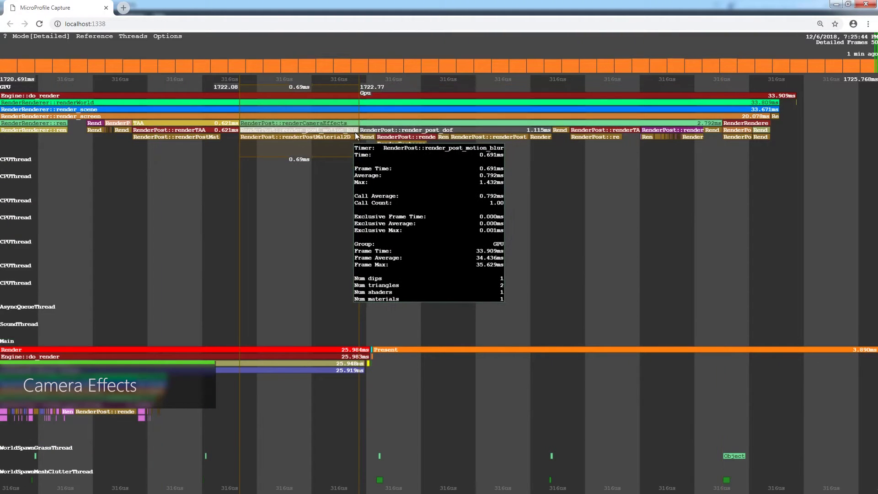
mouse_move(658, 133)
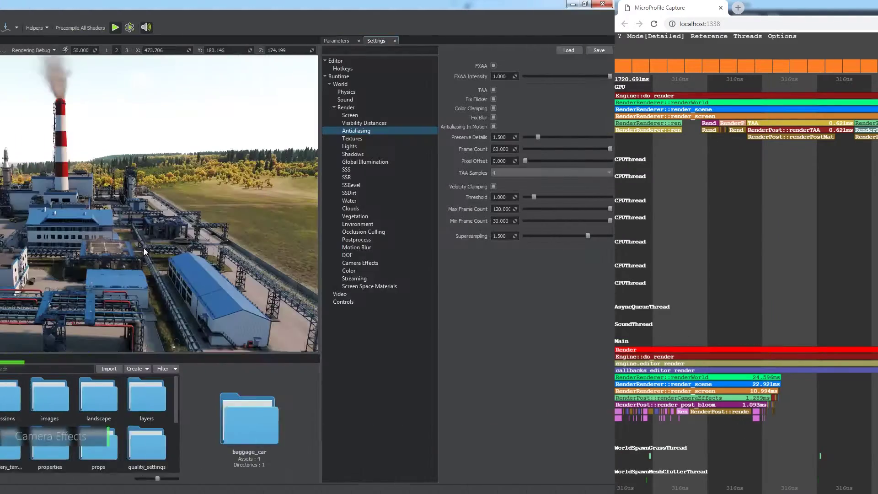
click(386, 248)
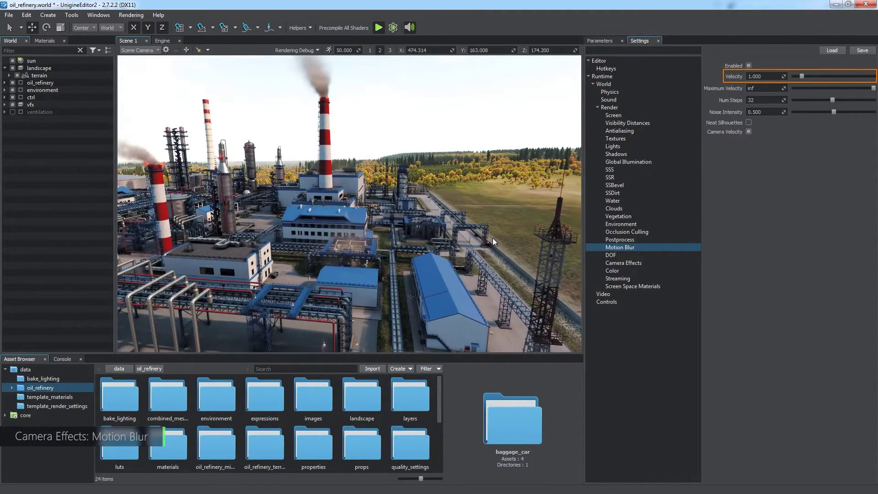
click(759, 76)
text(0.2)
key(Return)
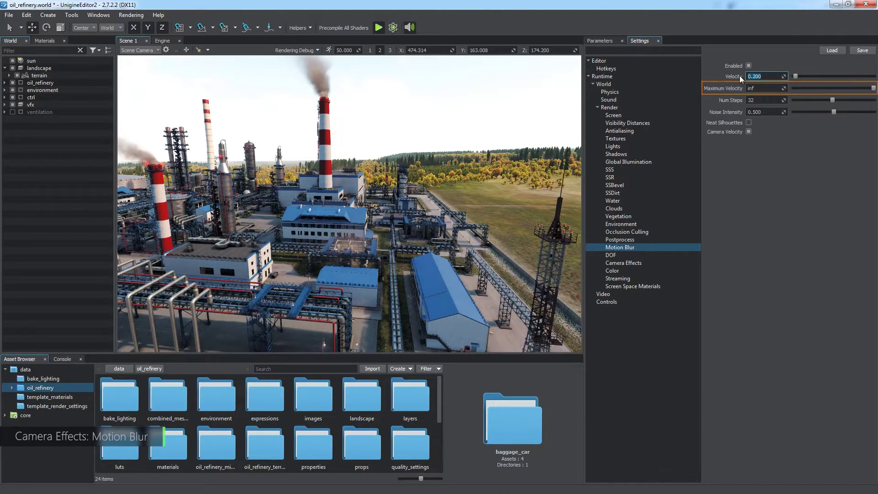
click(769, 89)
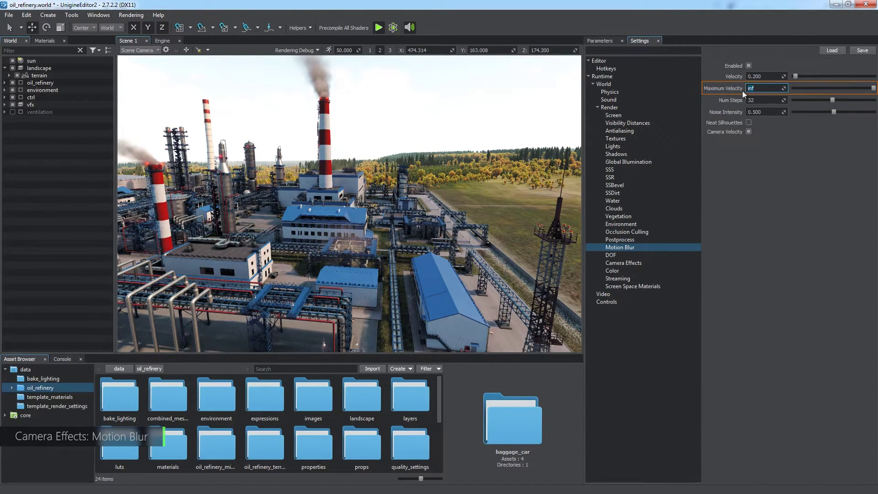
text(1)
key(Return)
click(736, 99)
text(8)
key(Return)
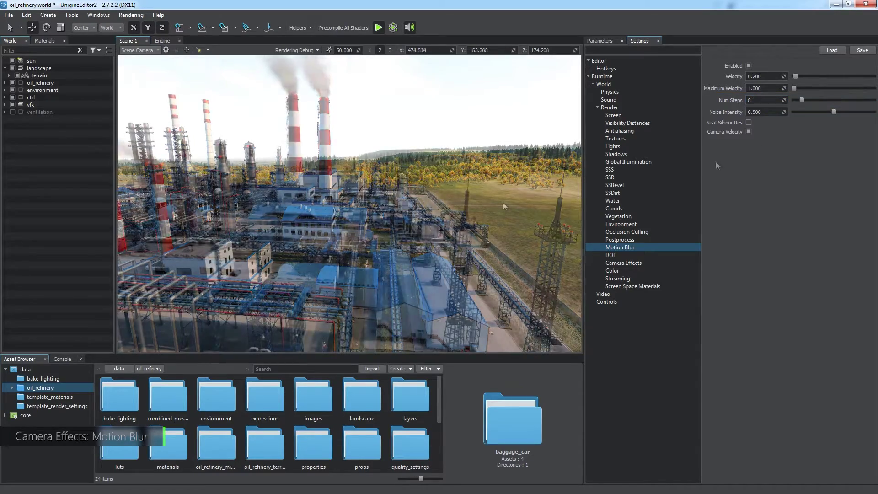
Enable Neat Silhouettes and fly the camera through the refinery to preview motion blur
right_drag(484, 205, 426, 196)
click(749, 122)
key(w)
right_drag(544, 204, 457, 262)
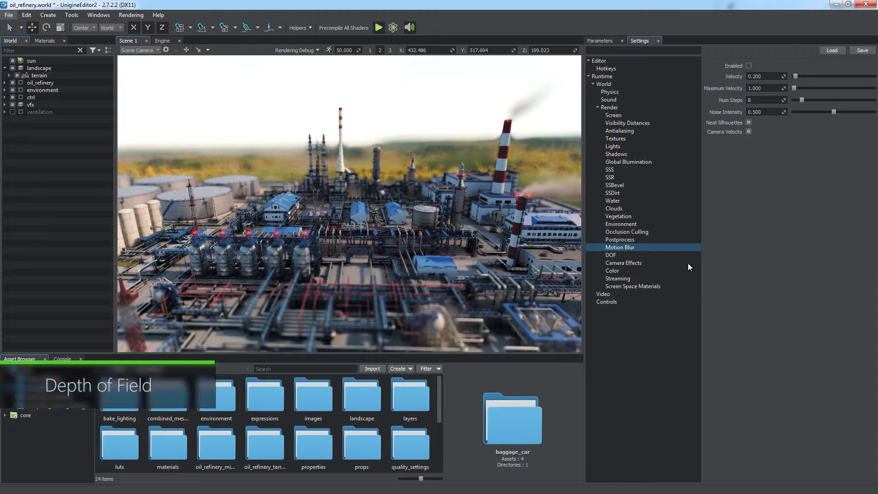
Set DOF Quality to Medium, try Quarter resolution, then return Resolution to Full
click(680, 257)
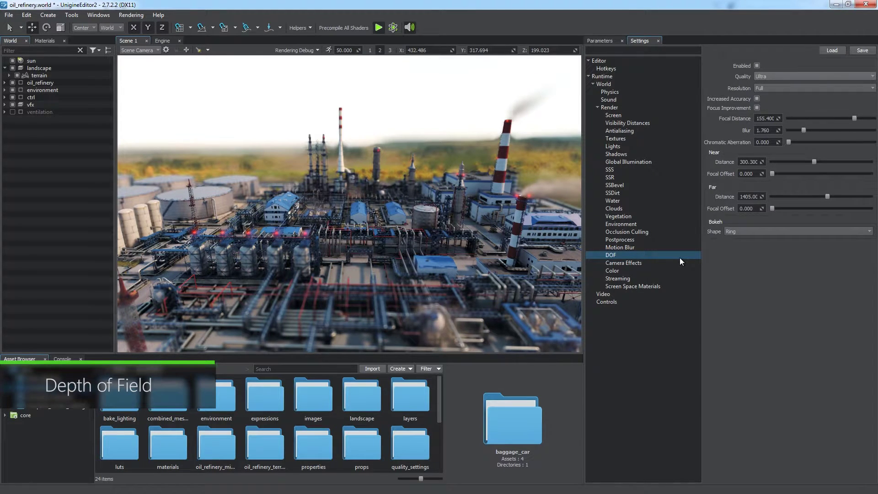
click(786, 76)
click(772, 89)
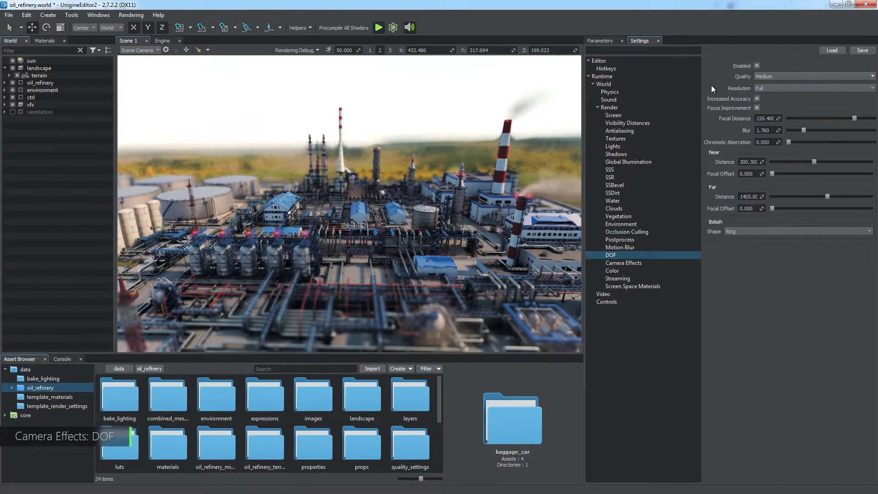
click(796, 87)
click(788, 95)
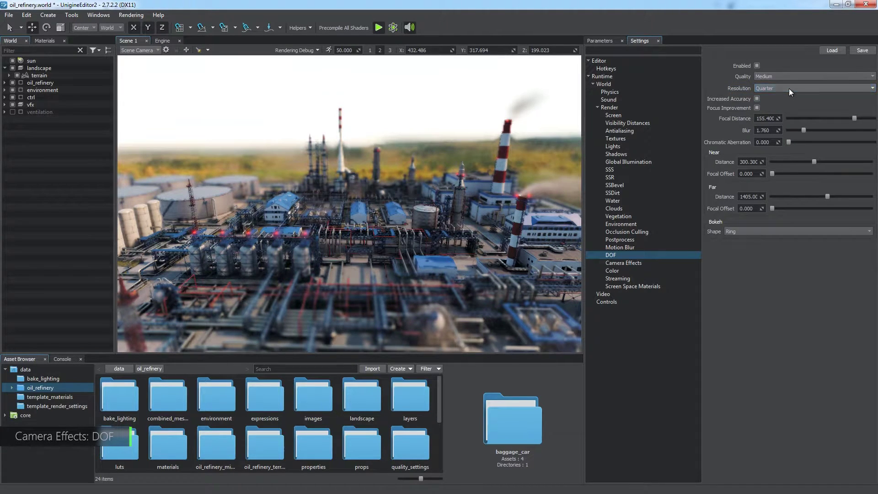
click(788, 89)
click(770, 105)
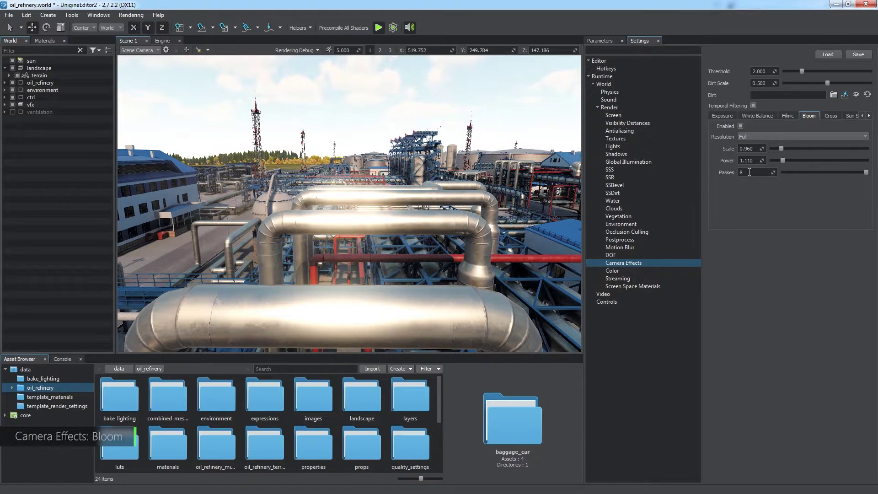
Set bloom Resolution to Quarter, lower its Scale, and drag Passes down to 3
click(752, 137)
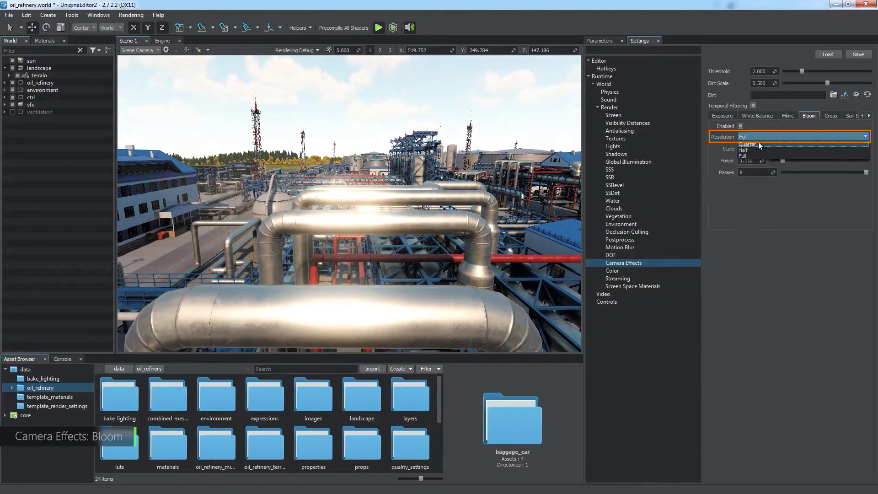
click(758, 143)
drag(781, 148, 773, 149)
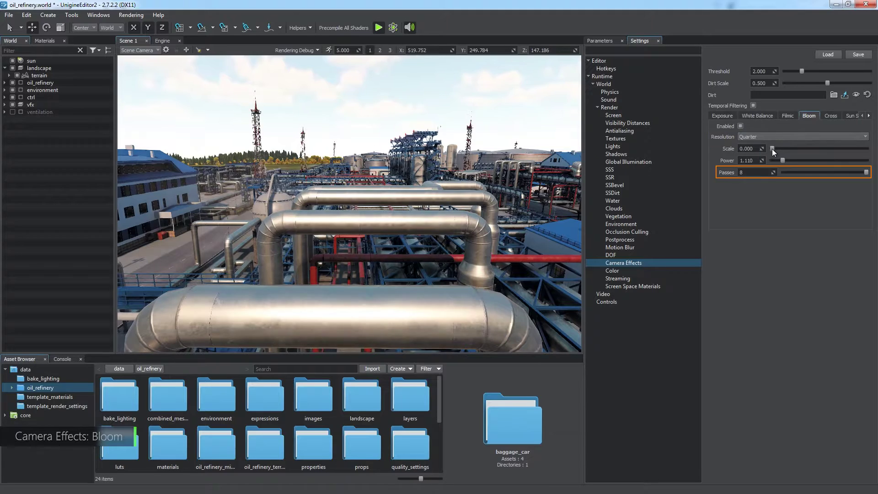
drag(866, 172, 775, 148)
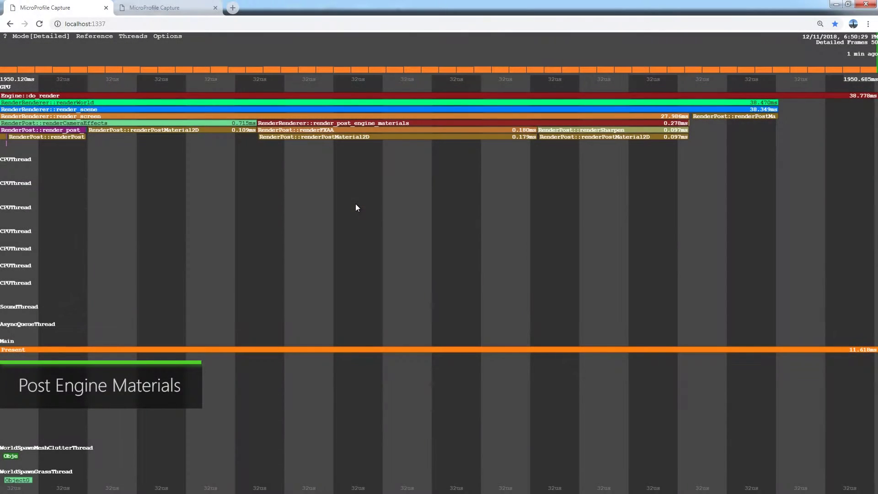
Uncheck FXAA in the Render > Antialiasing settings
mouse_move(425, 125)
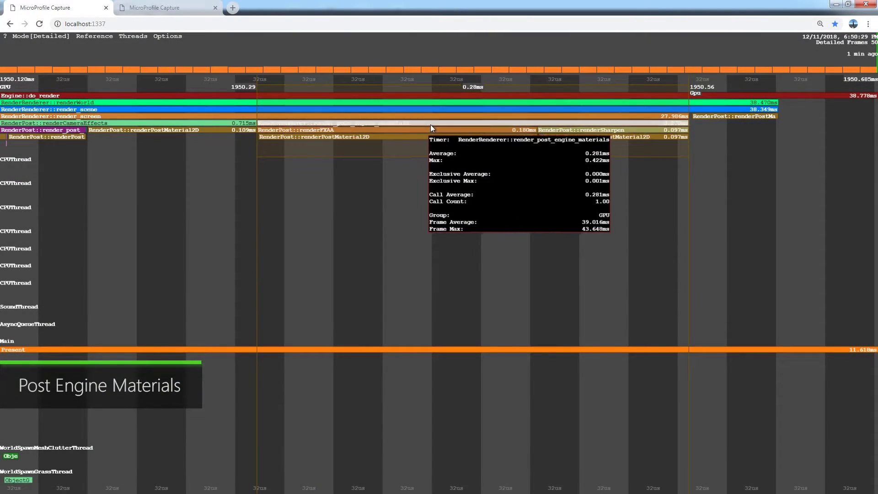
mouse_move(465, 130)
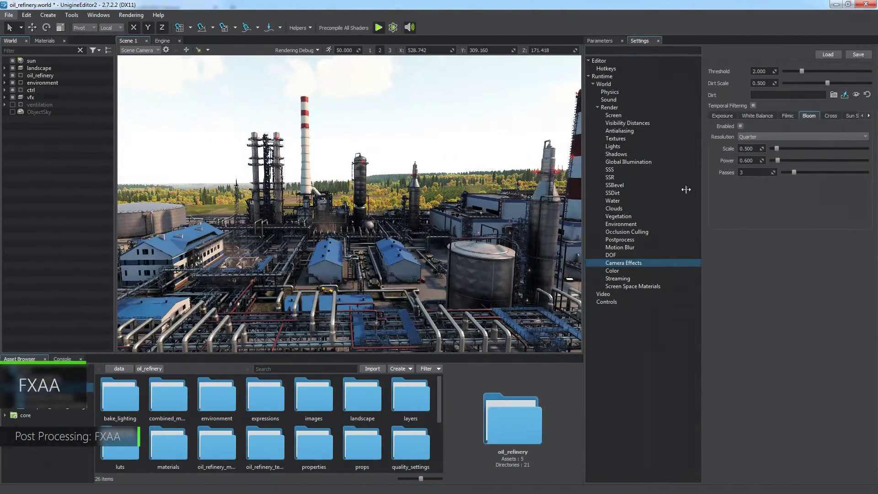
click(647, 131)
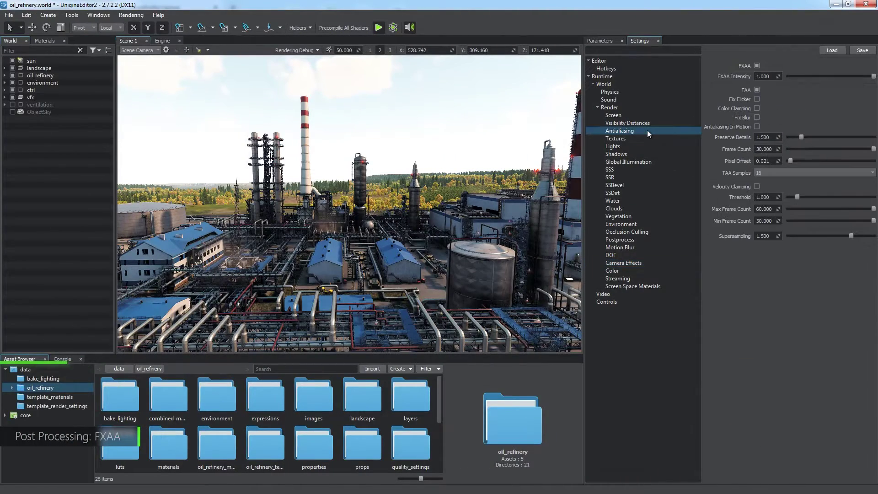
click(757, 66)
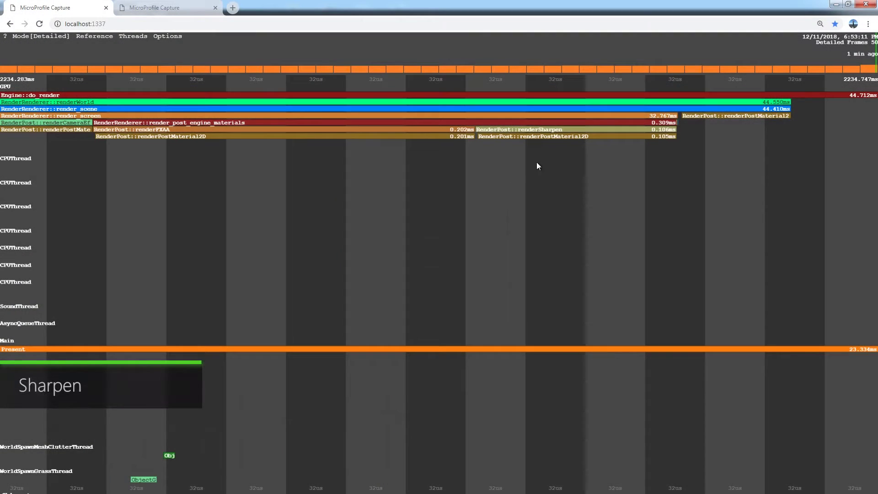
mouse_move(574, 133)
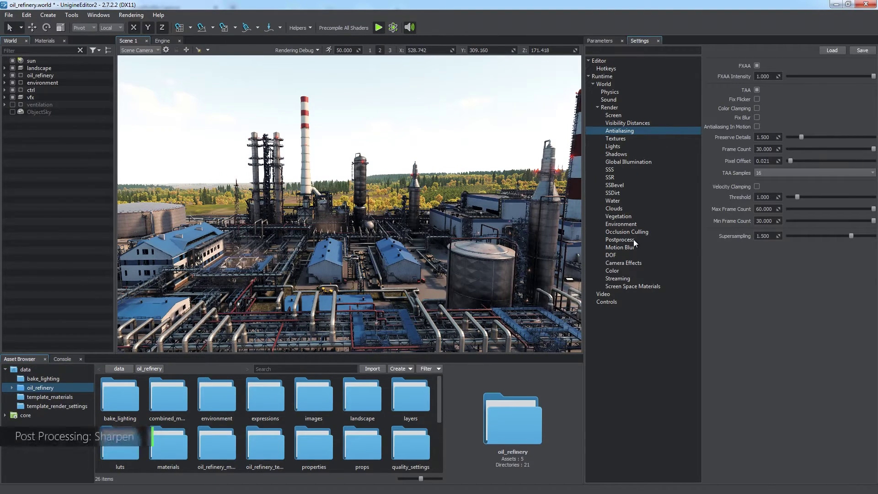
Set Sharpen Intensity to 1.000 and disable the Sharpen camera effect from the Rendering menu
click(106, 239)
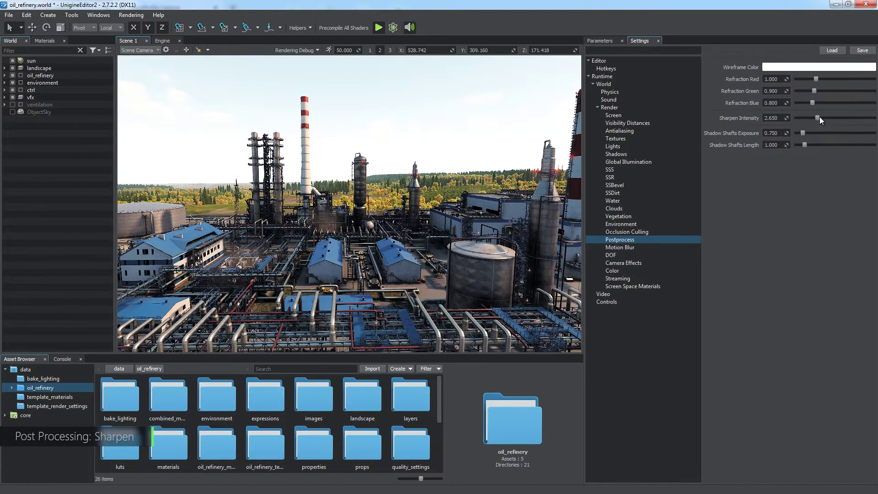
drag(819, 117, 808, 119)
click(131, 15)
mouse_move(158, 65)
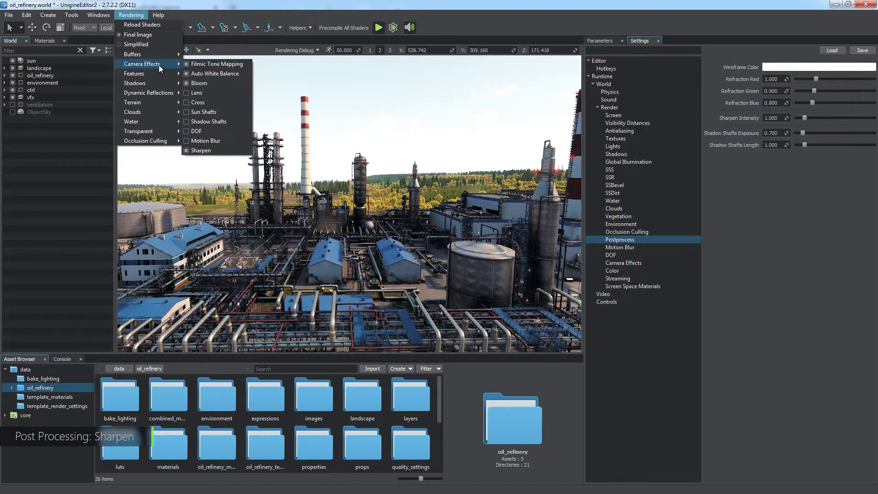
click(201, 150)
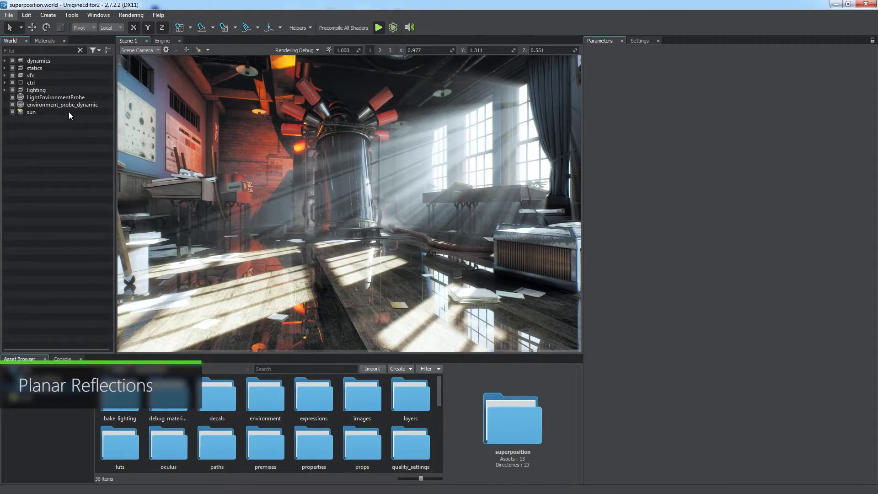
Rotate the sun light, then zoom the MicroProfile timeline to the render_reflections timer
click(68, 112)
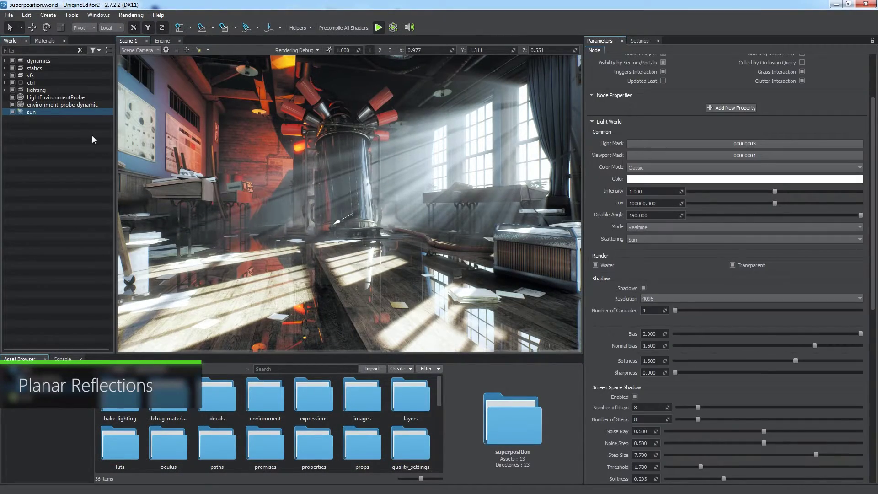
key(e)
drag(397, 214, 391, 238)
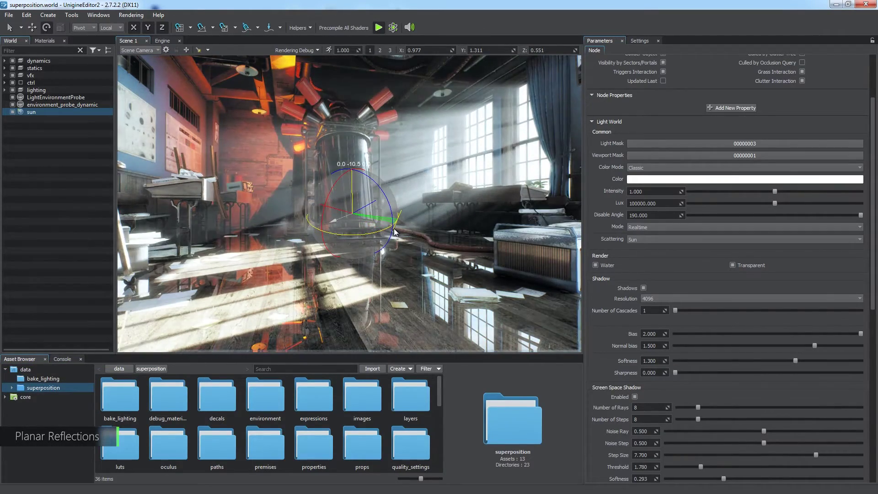
click(89, 203)
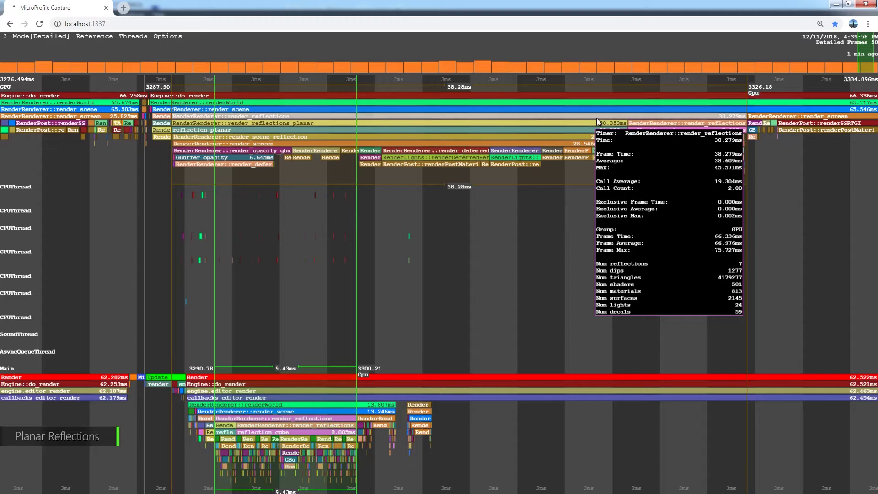
click(596, 118)
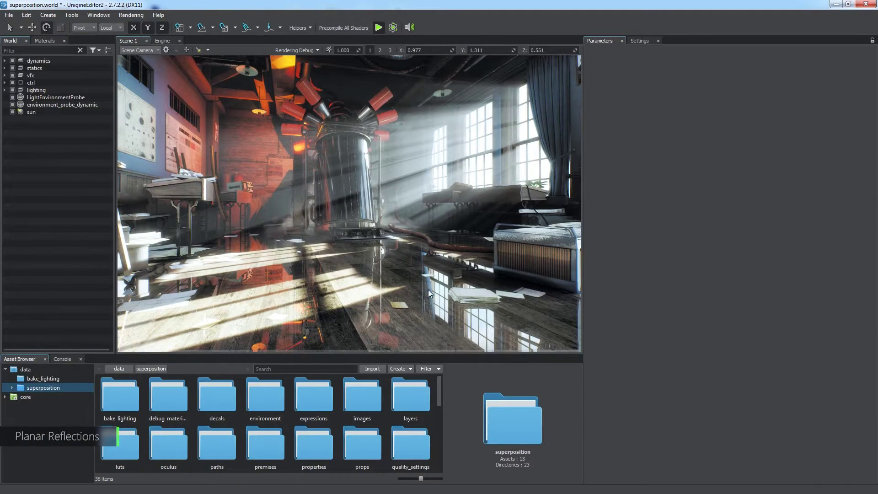
Give premises a 512 Planar Reflection Map Size and enable its SSR option
click(428, 289)
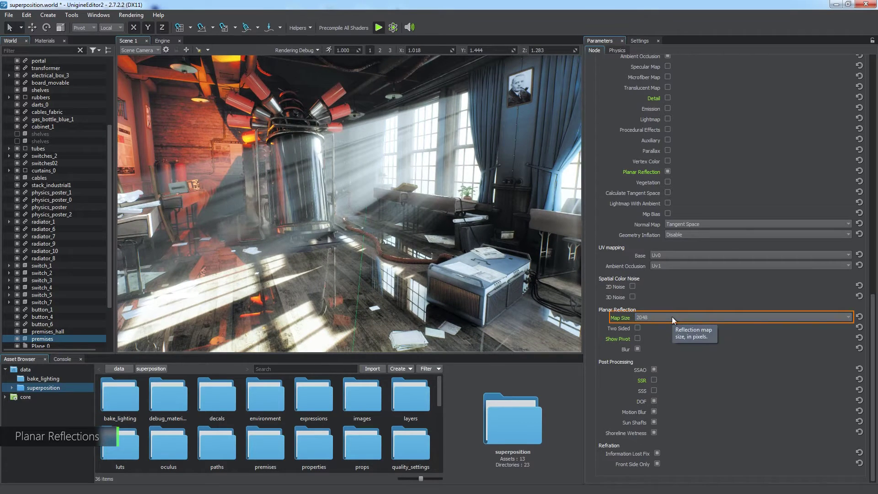
click(671, 316)
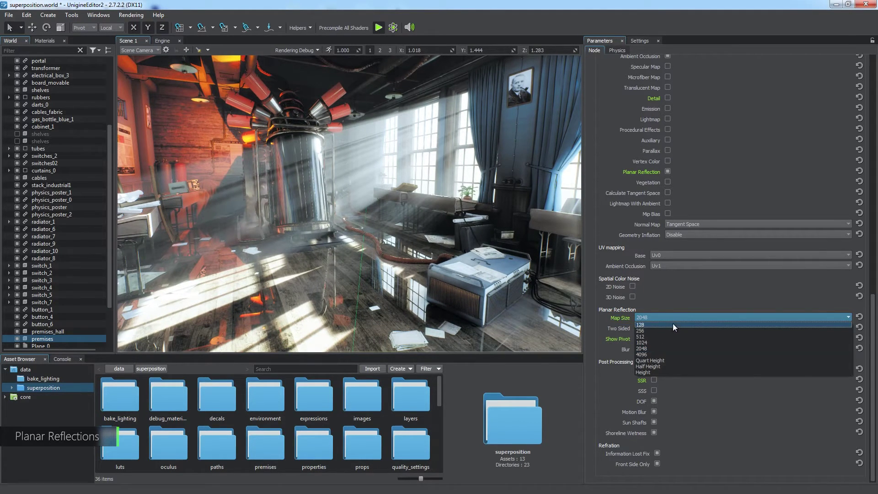
click(670, 338)
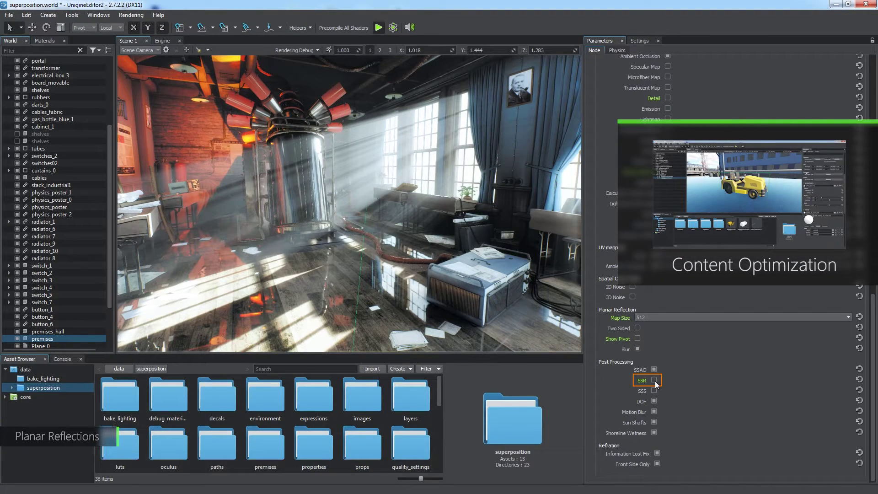
click(654, 381)
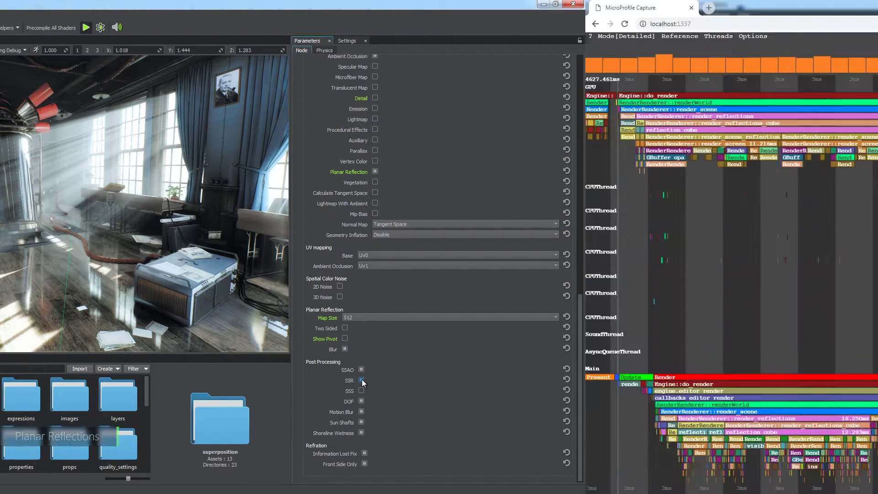
mouse_move(467, 122)
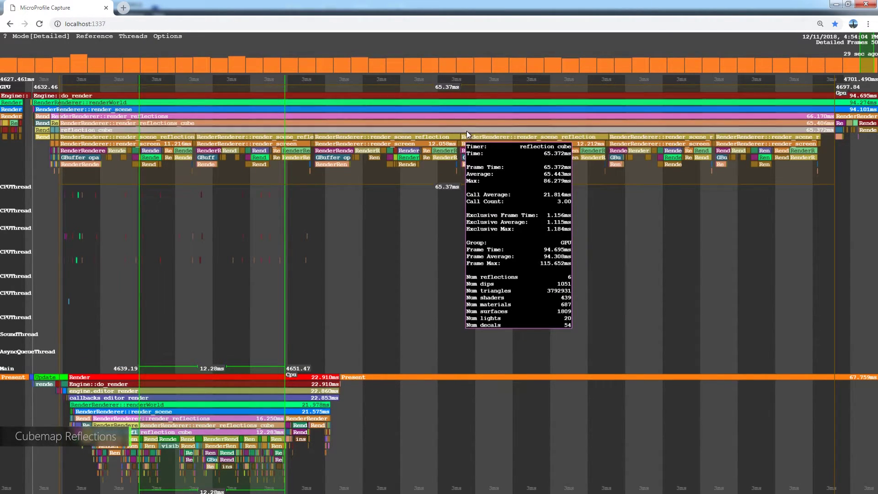
mouse_move(193, 137)
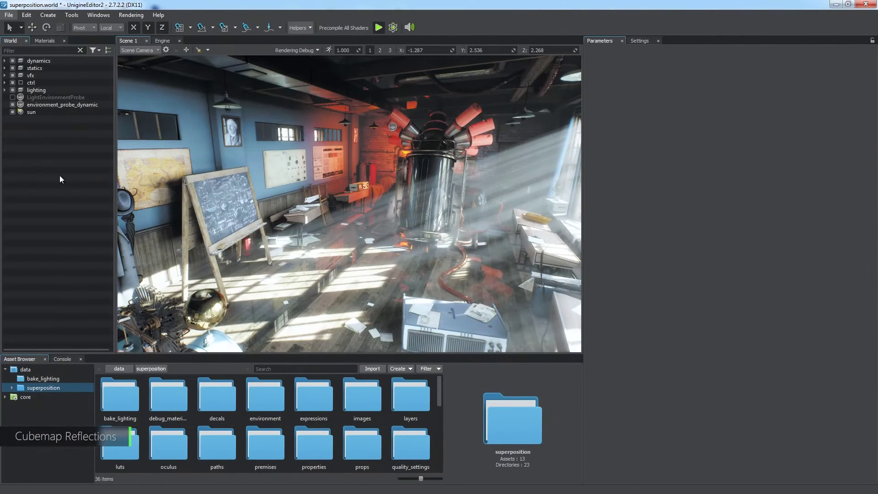
Set environment_probe_dynamic to 1 face per frame, resolution 128, Default (1x) supersampling
click(55, 104)
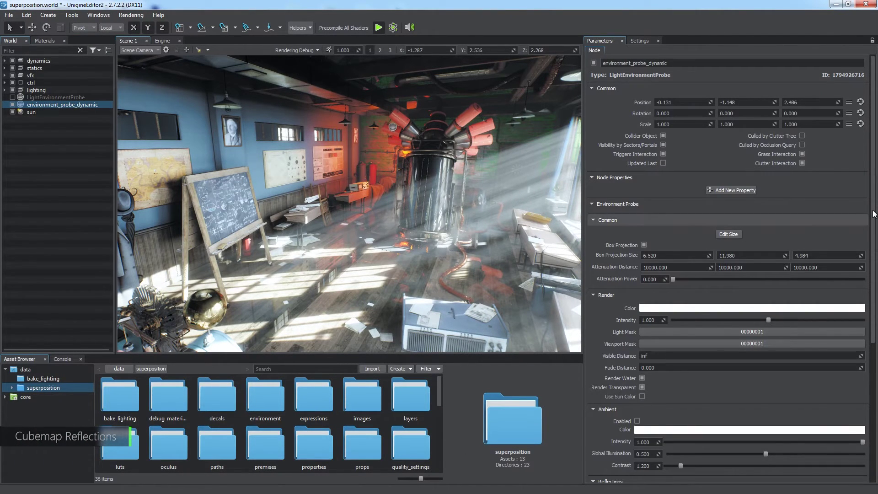
drag(873, 213, 873, 351)
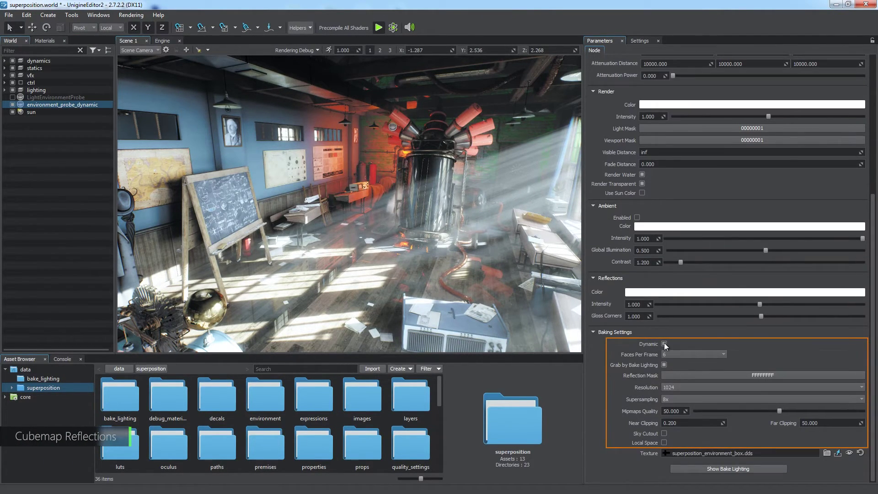
click(684, 352)
click(680, 359)
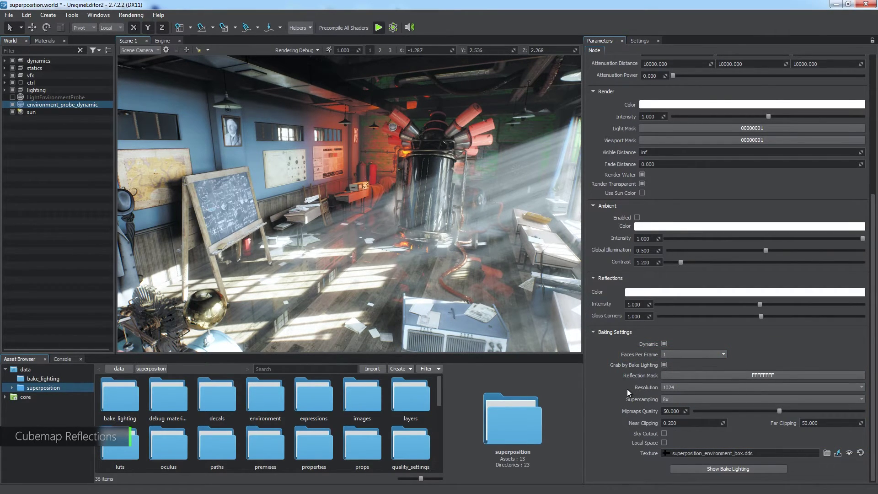
click(670, 388)
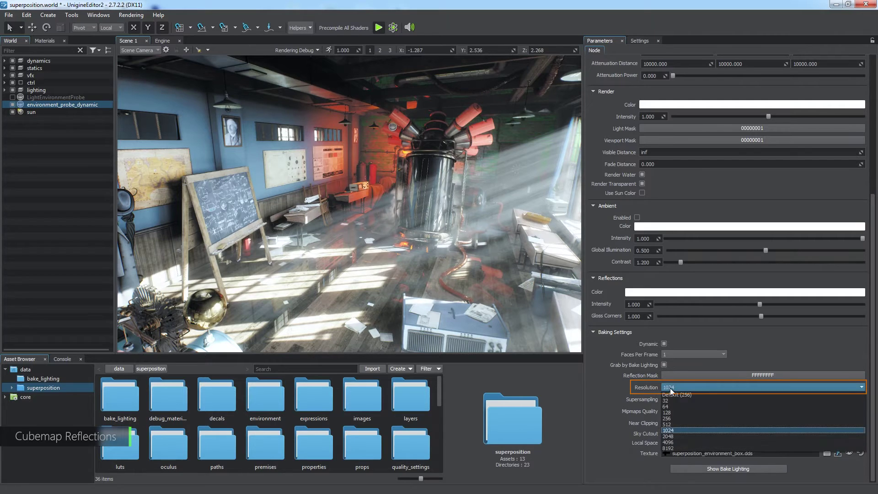
click(688, 413)
click(688, 399)
click(685, 406)
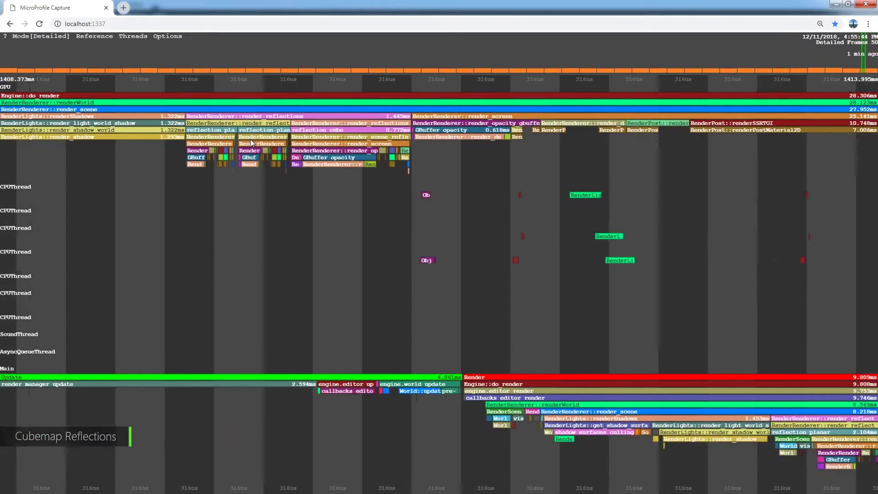
scroll(256, 122, up, 3)
scroll(389, 224, up, 2)
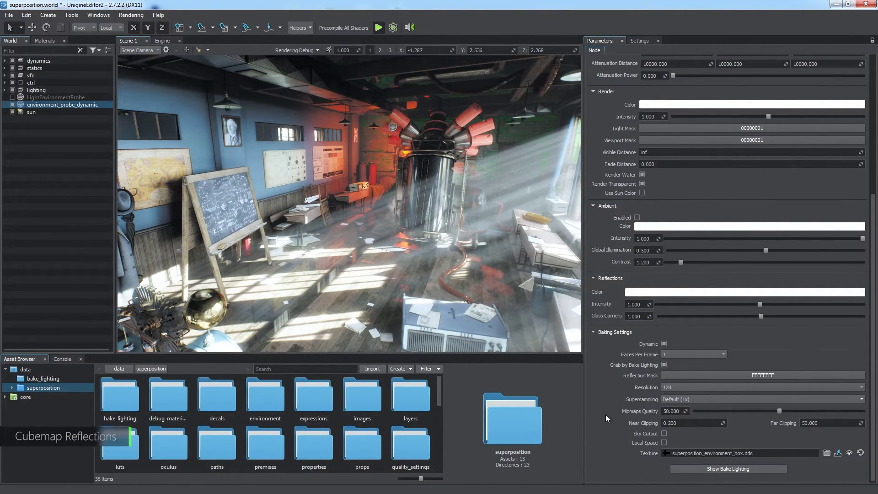
Uncheck the probe's Dynamic option and toggle Rendering > Dynamic Reflections > Enabled
click(664, 344)
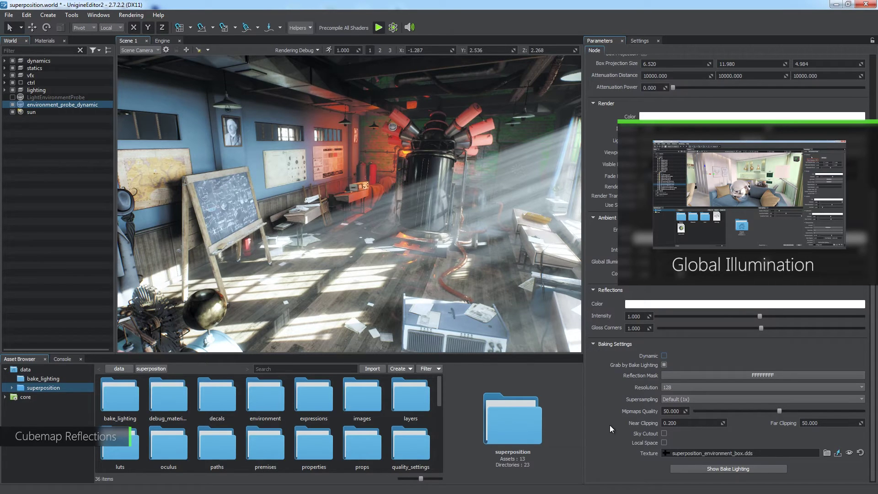
click(133, 16)
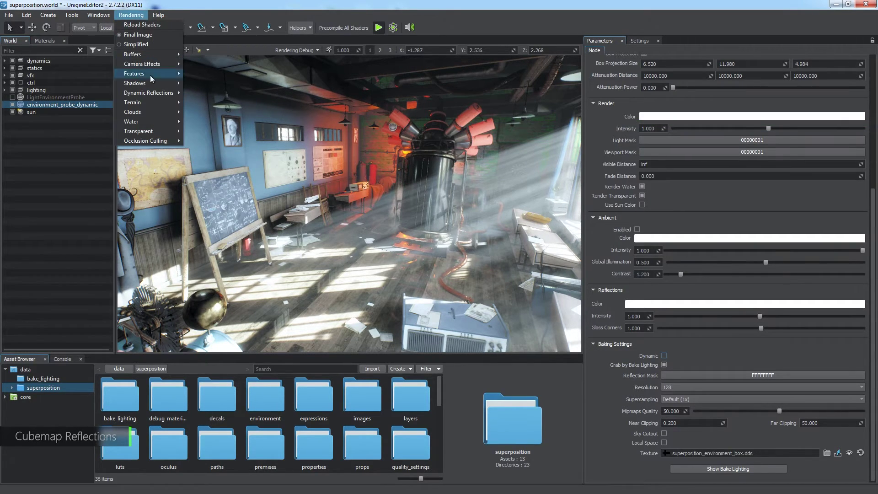
mouse_move(151, 92)
click(204, 94)
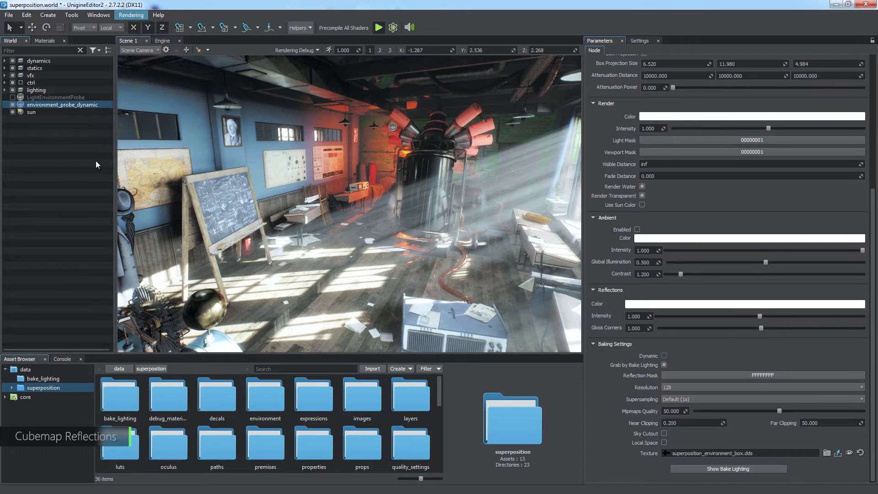
click(95, 161)
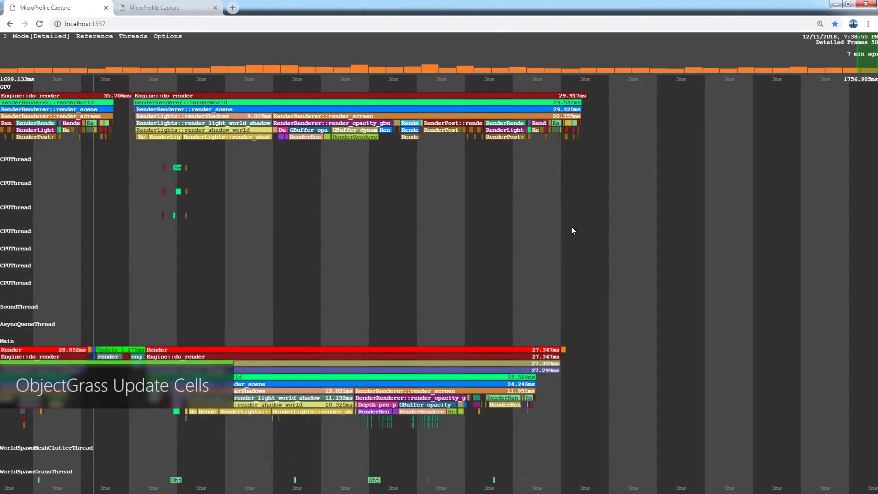
Frame the 16.99 ms ObjectGrass::updateCells call on WorldSpawnGrassThread in the MicroProfile timeline
drag(569, 311, 524, 237)
scroll(491, 234, up, 3)
scroll(489, 234, up, 4)
scroll(465, 262, up, 6)
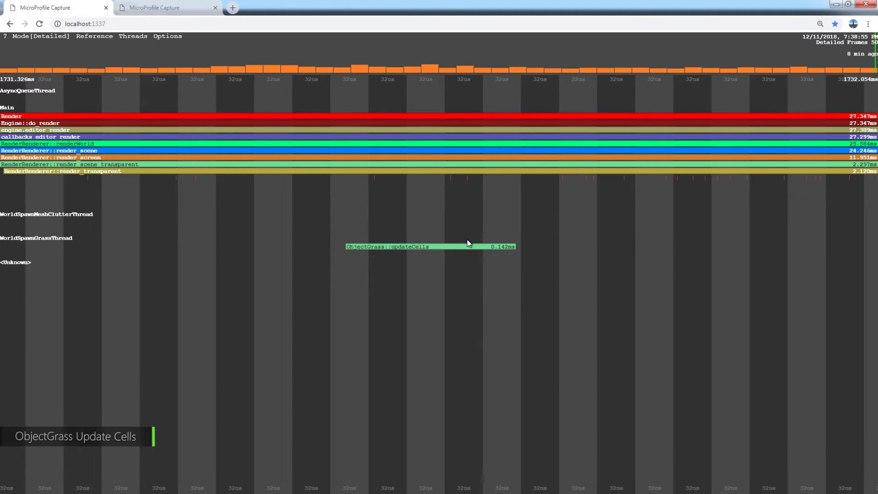
mouse_move(467, 246)
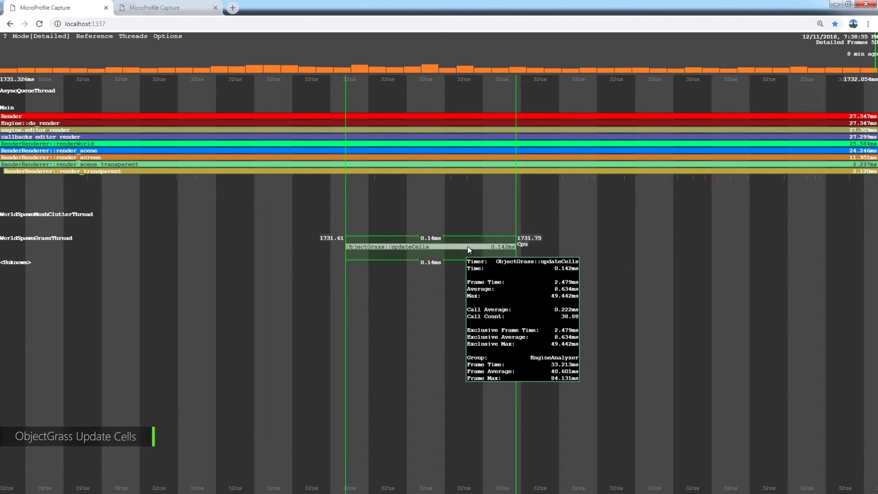
key(Tab)
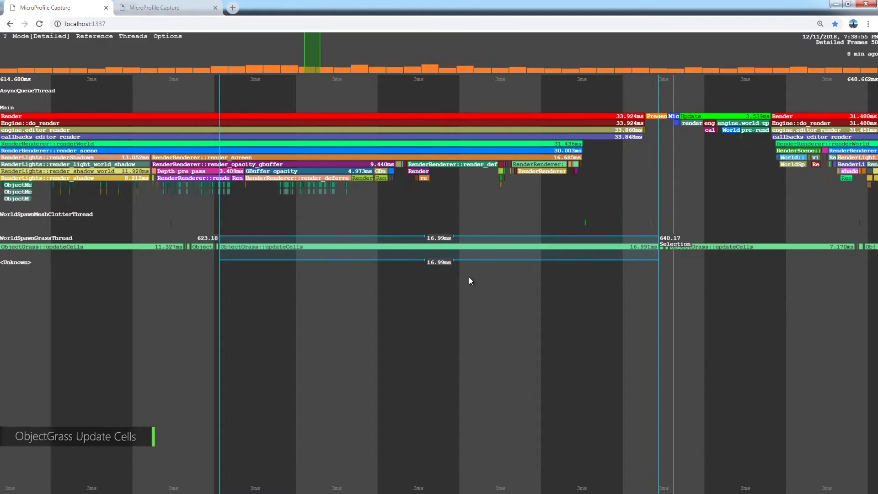
scroll(470, 270, up, 2)
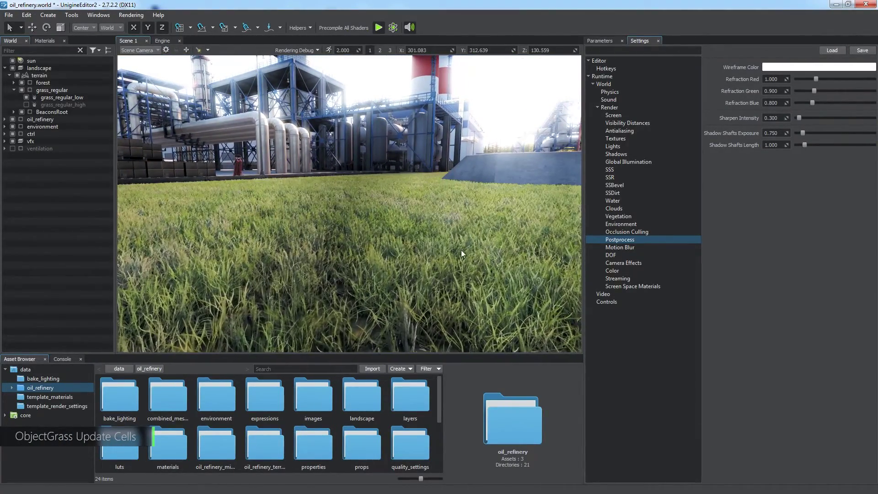
Select grass_regular_low and change its Step from 100 to 10 and its Density to 184
click(61, 97)
click(600, 41)
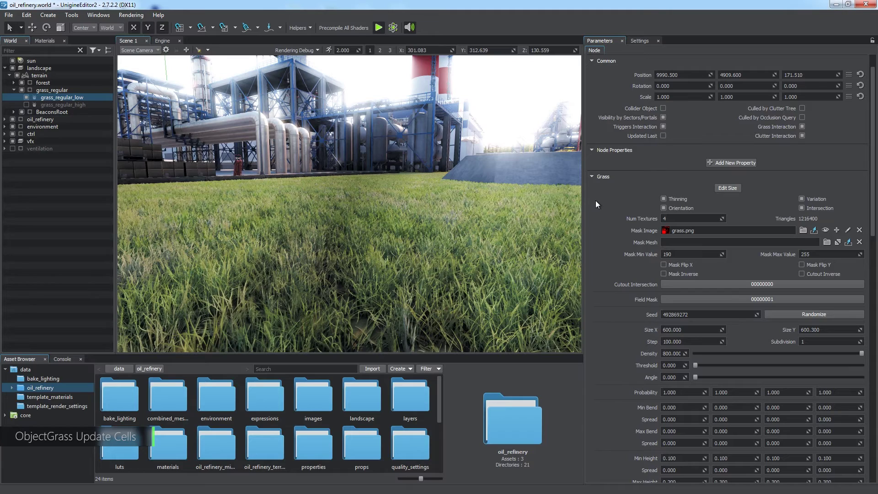
scroll(596, 201, down, 1)
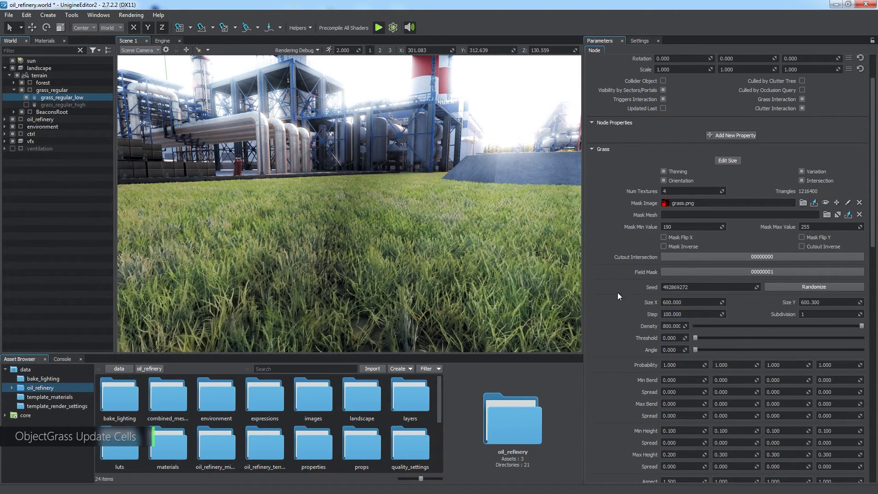
click(671, 314)
key(BackSpace)
key(Return)
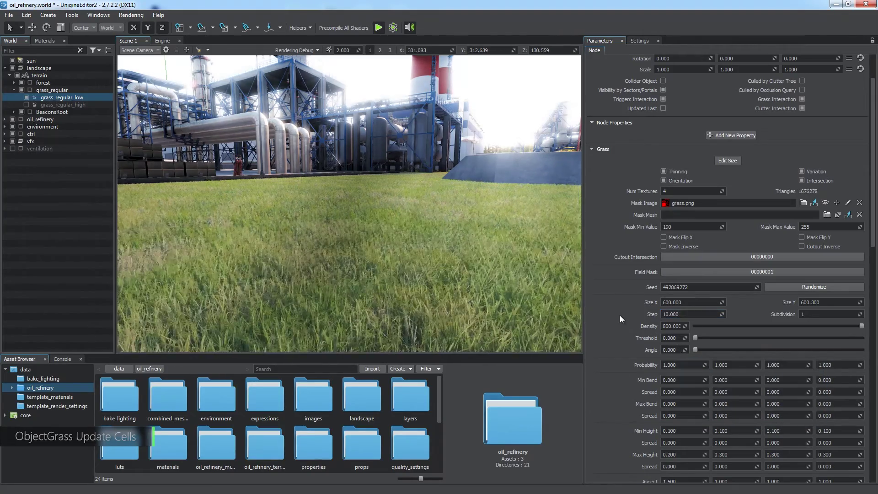
drag(861, 325, 733, 326)
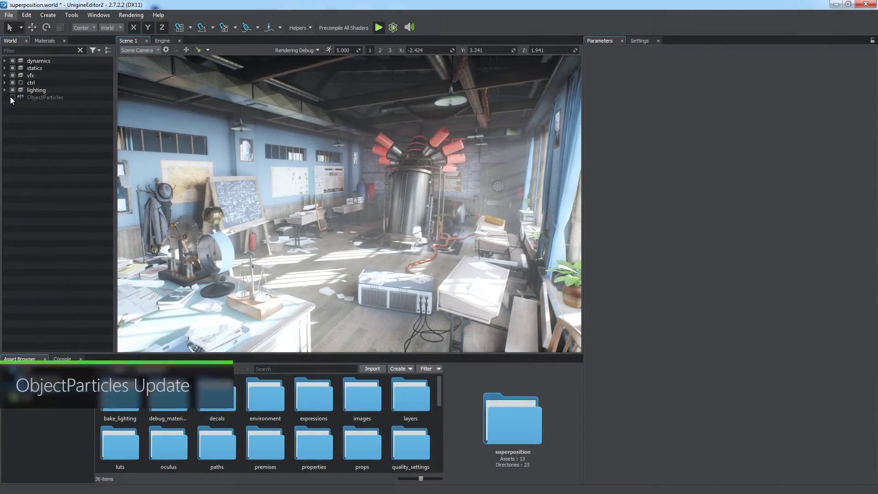
Enable the ObjectParticles node and set its Number Per Spawn to 10
click(12, 98)
click(37, 99)
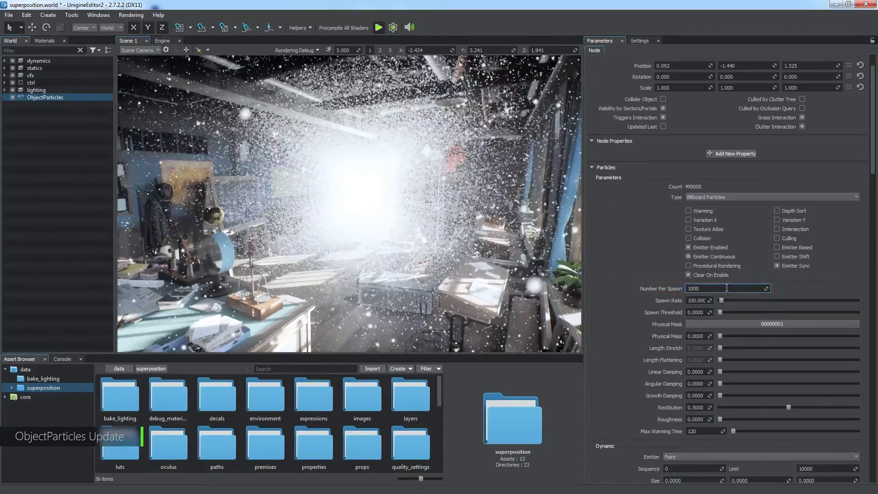
click(726, 288)
key(BackSpace)
key(BackSpace)
key(Return)
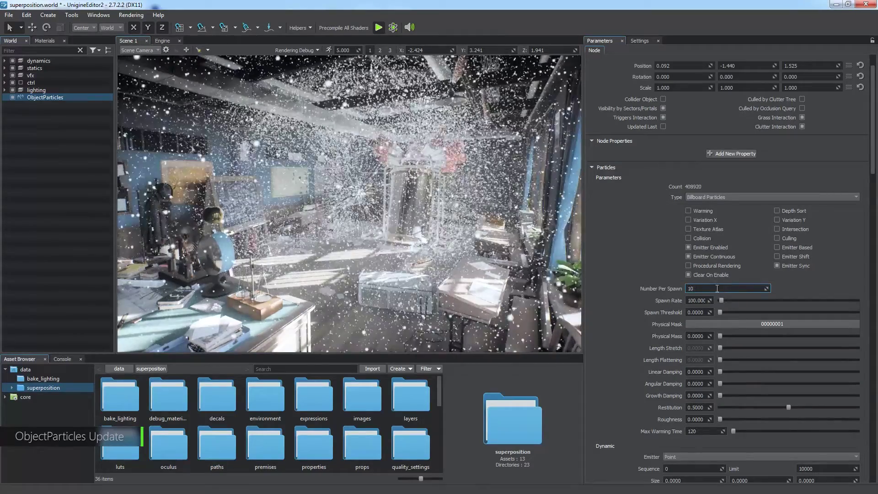
Set the particle Spawn Rate to 1000 and Life Time to 2
click(697, 300)
text(1000)
key(Return)
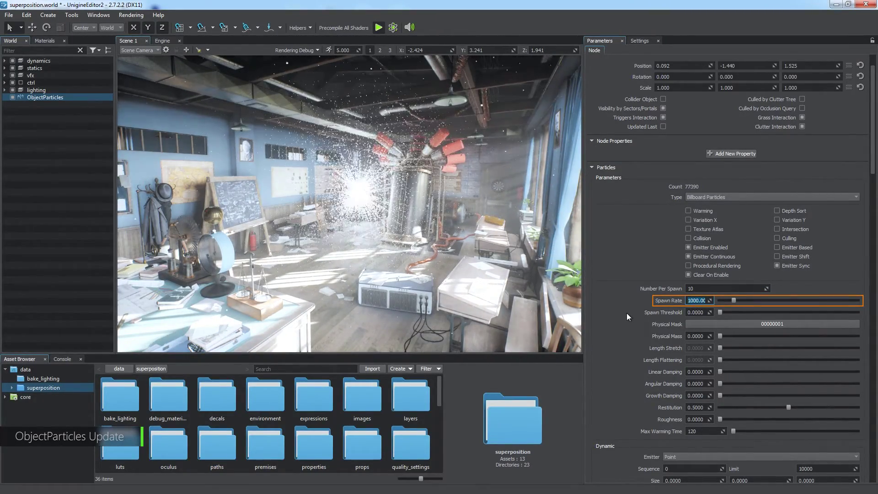
scroll(627, 312, down, 3)
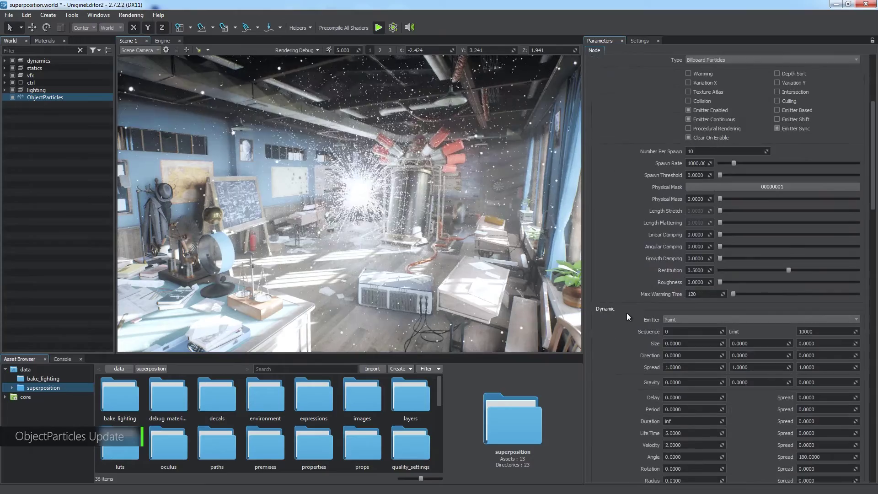
scroll(626, 313, down, 1)
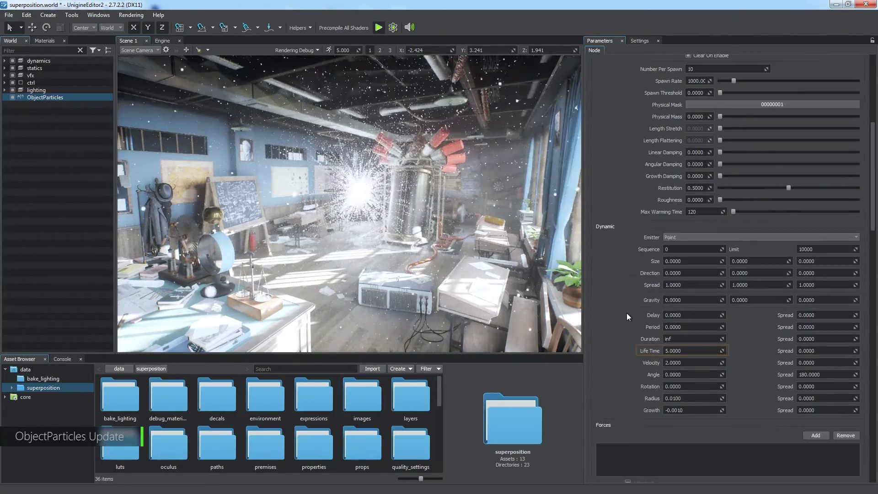
click(680, 350)
text(2)
key(Return)
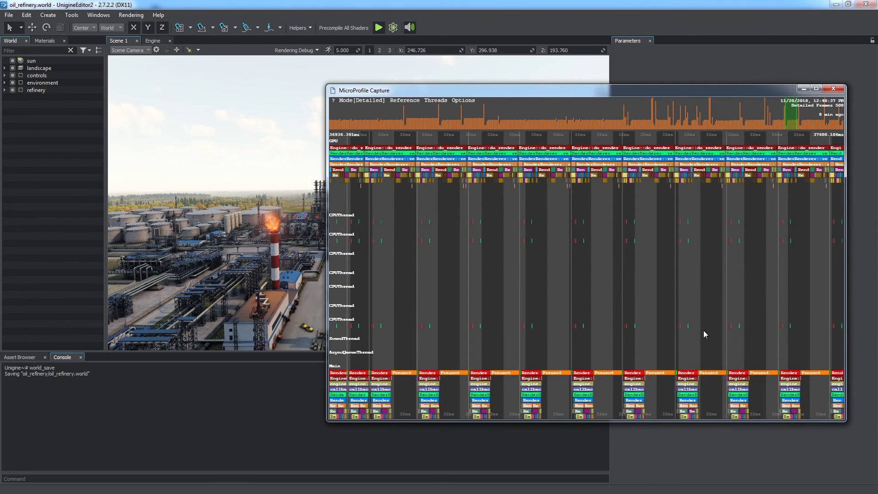
scroll(583, 295, up, 3)
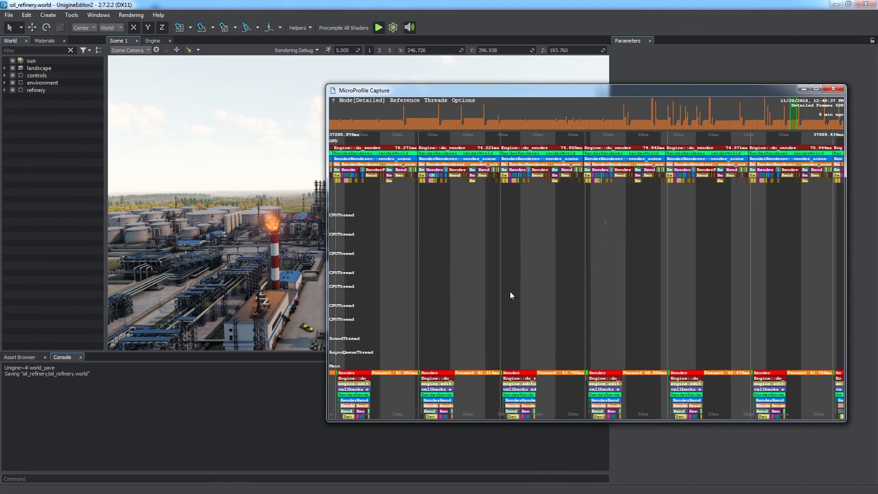
scroll(509, 274, up, 2)
scroll(637, 229, up, 3)
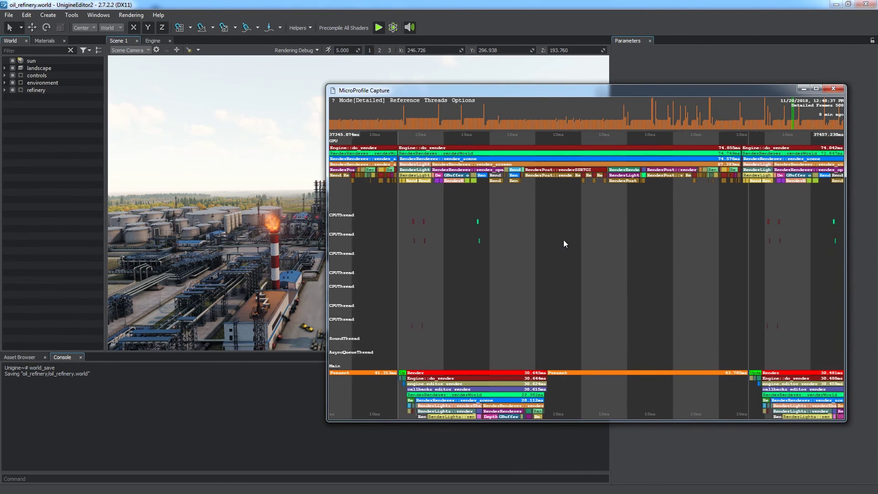